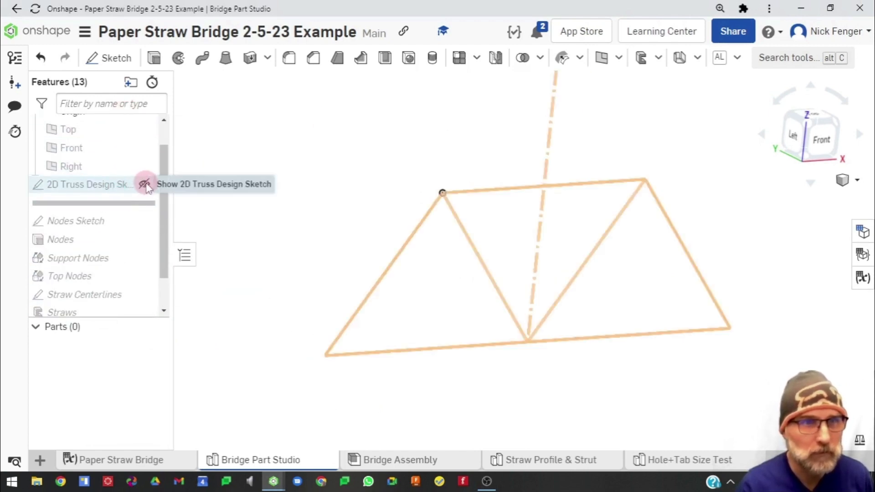
Show the example's 2D Truss Design Sketch and open it face-on to examine its triangle layout and dimensions
{"action": "left_click", "coordinate": [143, 184]}
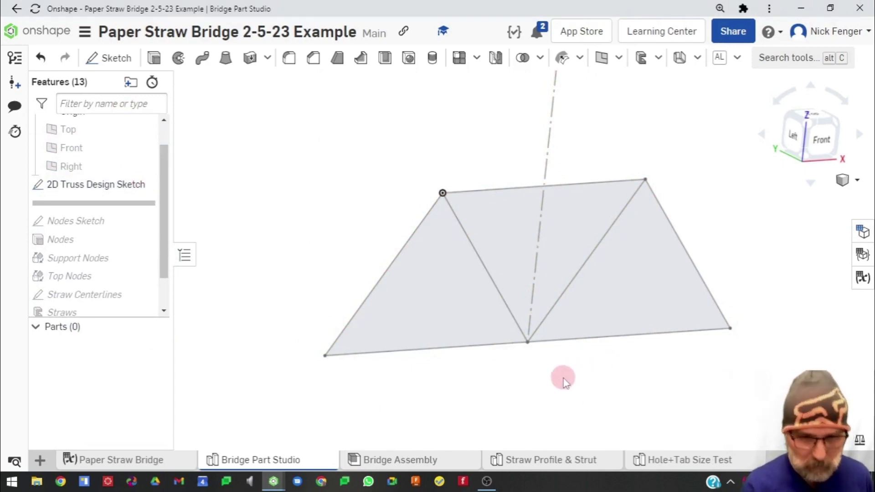
{"action": "key", "text": "n"}
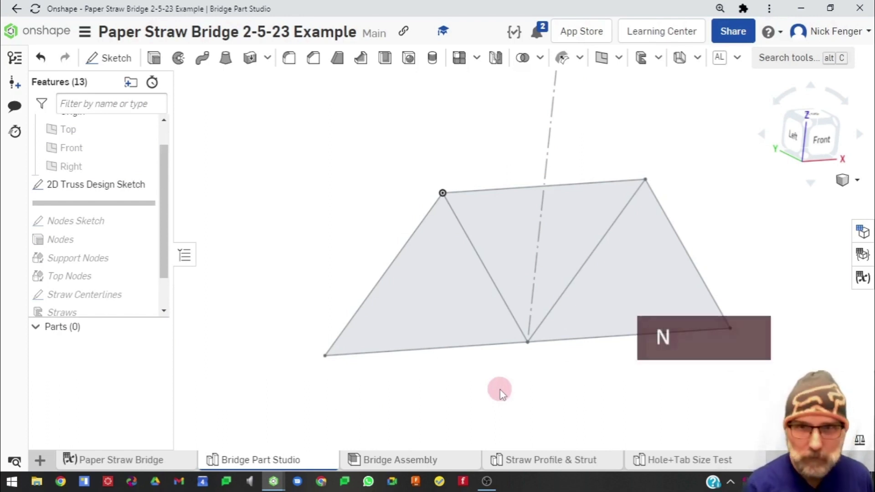
{"action": "double_click", "coordinate": [102, 184]}
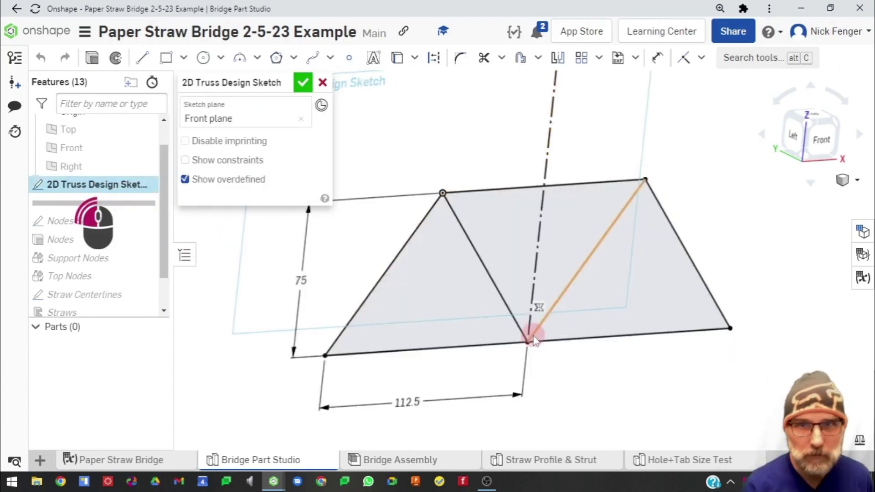
{"action": "key", "text": "n"}
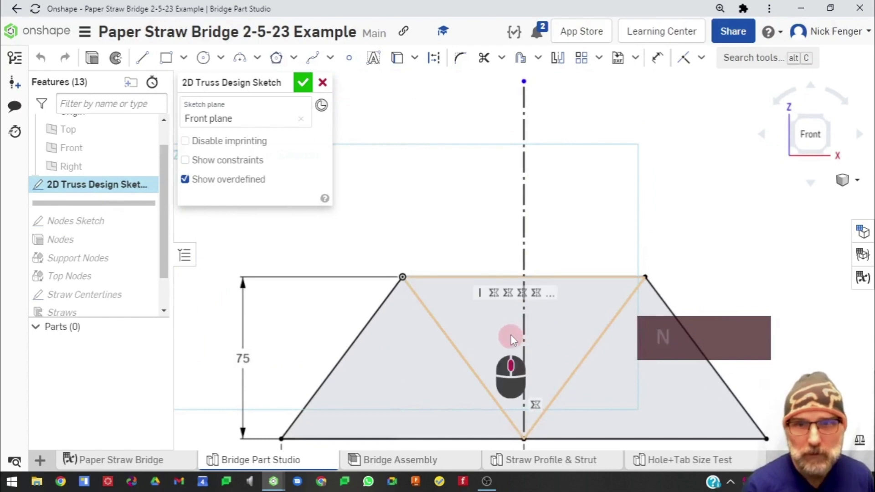
{"action": "scroll", "coordinate": [431, 262], "scroll_direction": "up", "scroll_amount": 3}
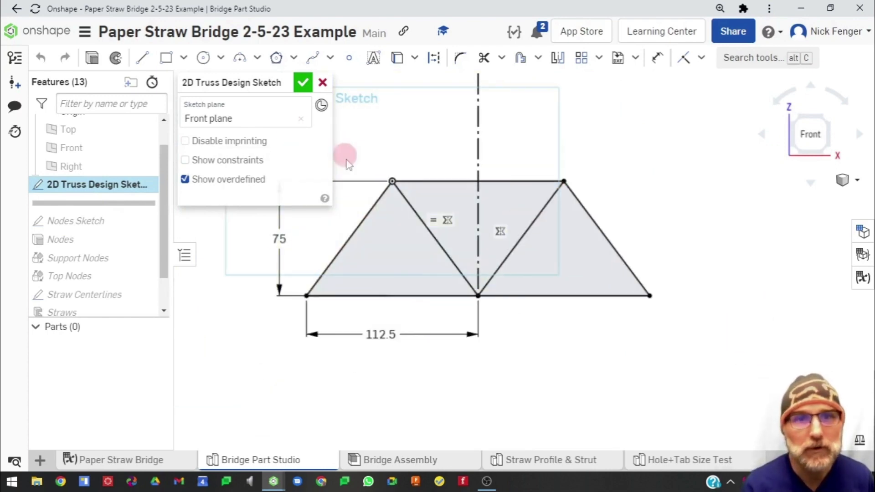
{"action": "left_click_drag", "start_coordinate": [379, 335], "coordinate": [392, 334]}
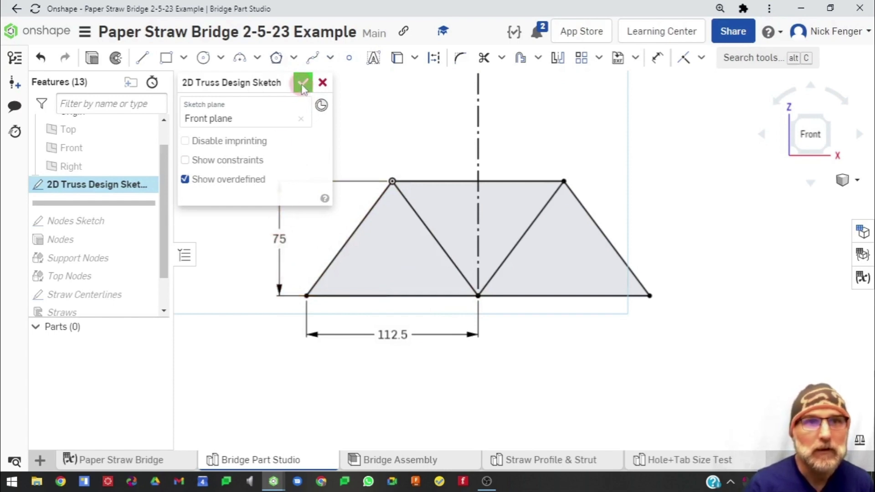
Switch to the Paper Straw Bridge Video document and insert a new Part Studio
{"action": "key", "text": "alt+Tab"}
{"action": "key", "text": "alt+Tab"}
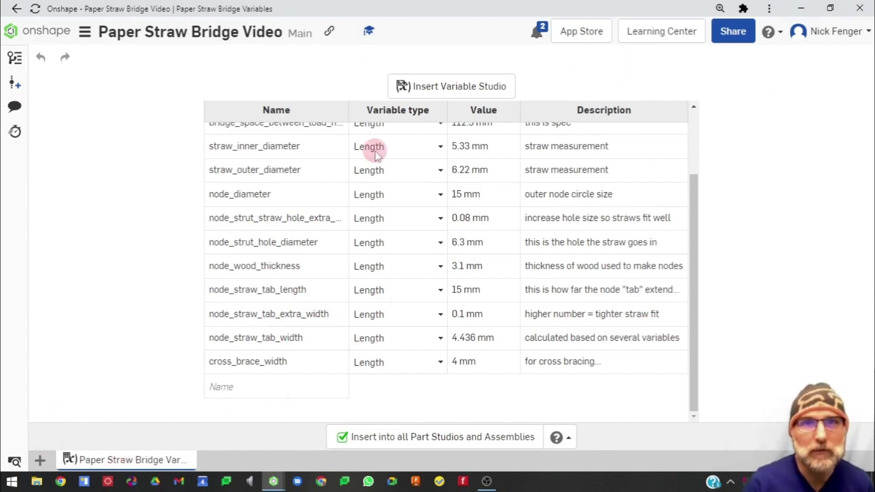
{"action": "left_click", "coordinate": [40, 461]}
{"action": "left_click", "coordinate": [96, 351]}
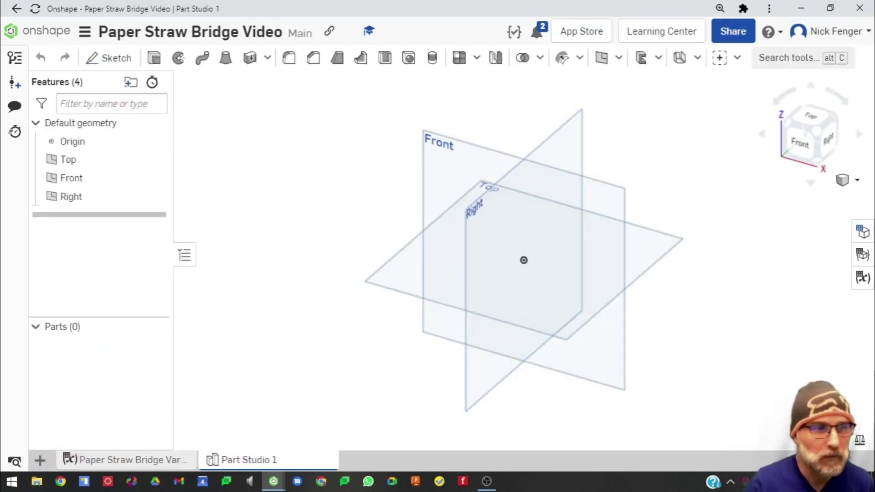
Rename the new Part Studio as Bridge
{"action": "right_click", "coordinate": [255, 458]}
{"action": "left_click", "coordinate": [273, 352]}
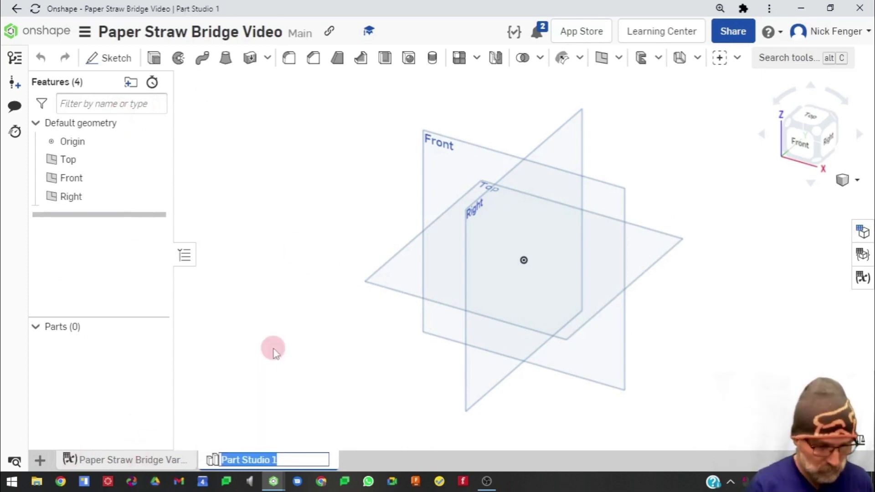
{"action": "type", "text": "Bridge"}
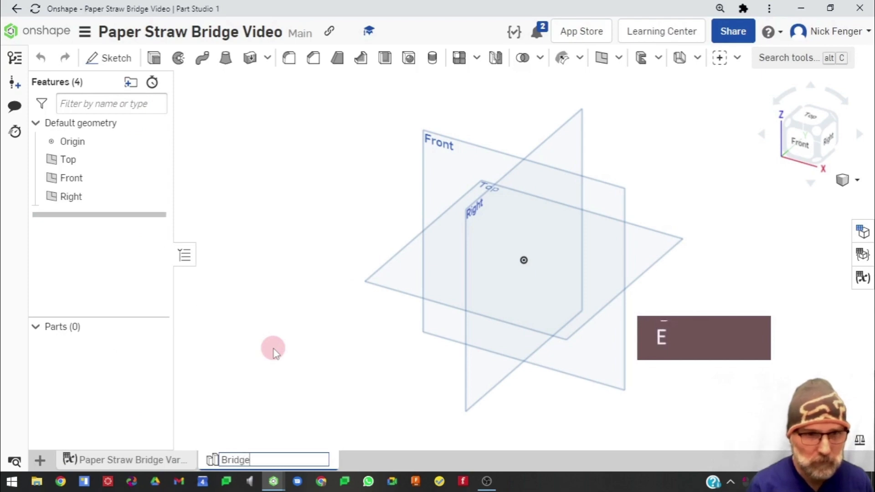
{"action": "left_click", "coordinate": [274, 353]}
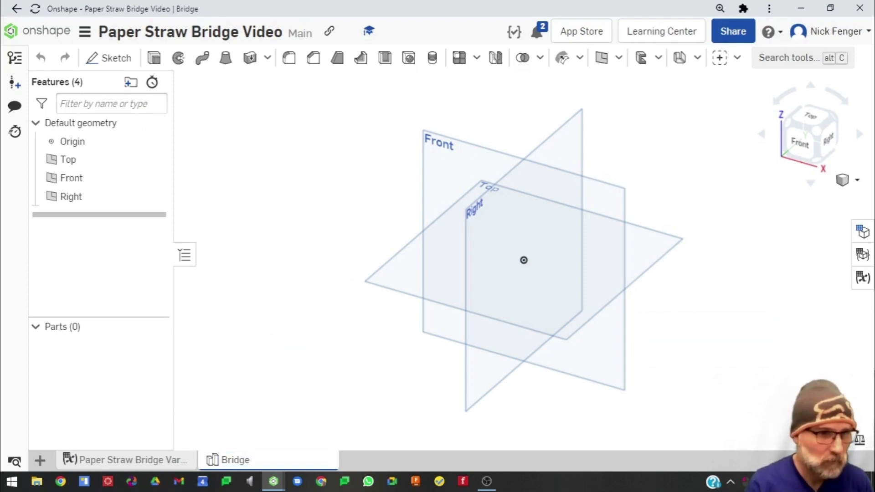
Start a new sketch on the Front plane and view it face-on
{"action": "left_click", "coordinate": [168, 430]}
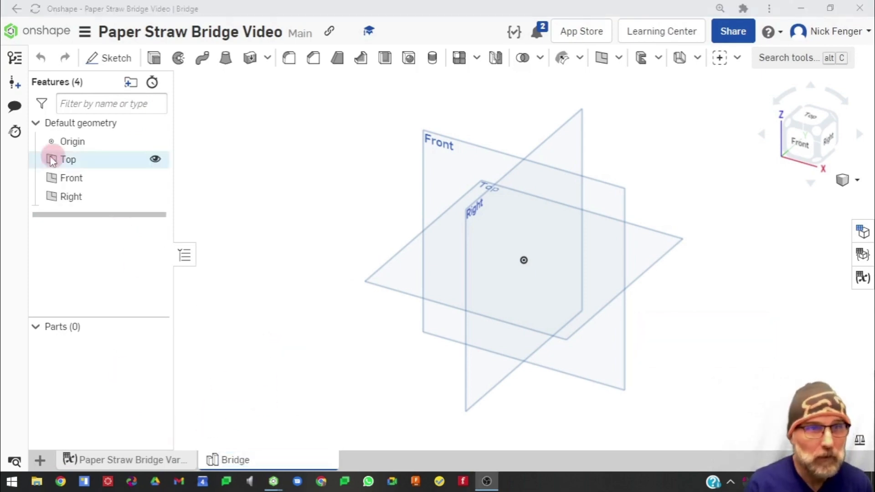
{"action": "left_click", "coordinate": [98, 58]}
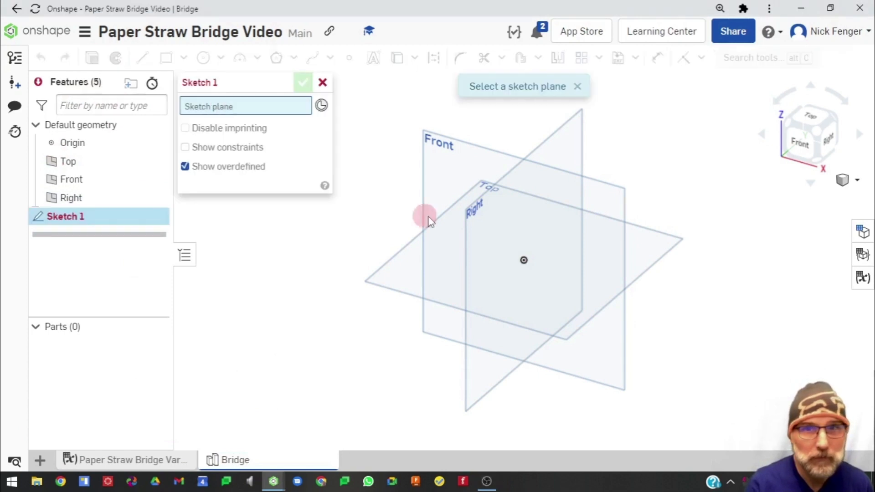
{"action": "left_click", "coordinate": [450, 180]}
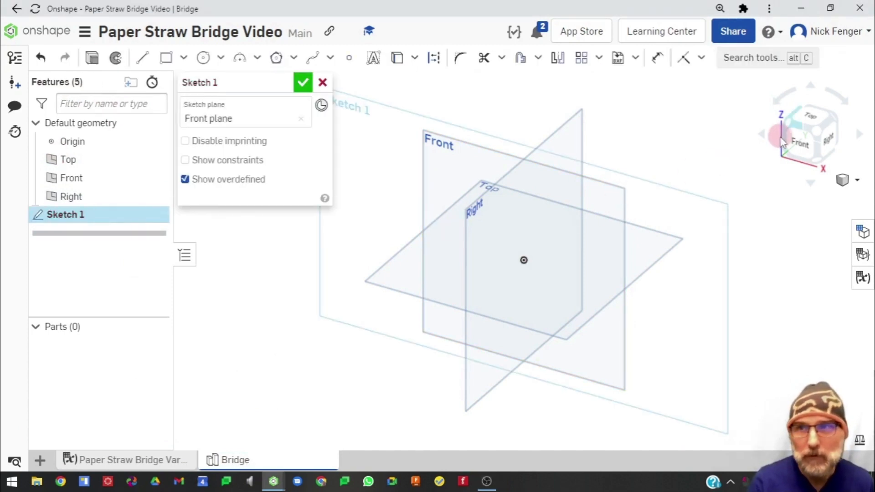
{"action": "left_click", "coordinate": [802, 139]}
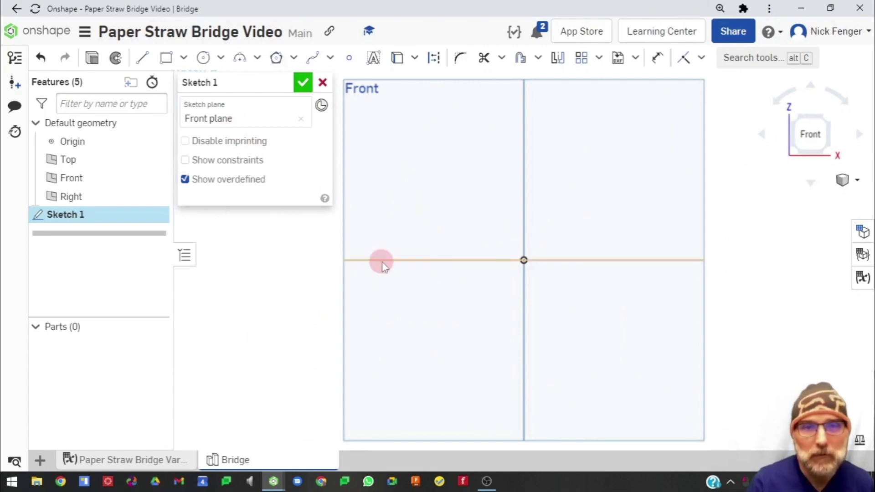
Sketch a closed triangle with one corner at the origin and a base about 58 mm long along the horizontal axis to the left
{"action": "left_click", "coordinate": [143, 59]}
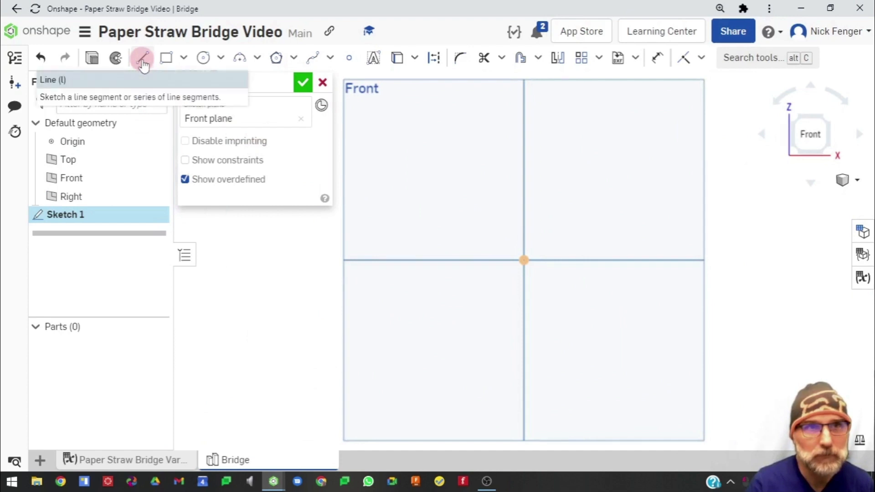
{"action": "left_click", "coordinate": [142, 61]}
{"action": "left_click", "coordinate": [522, 260]}
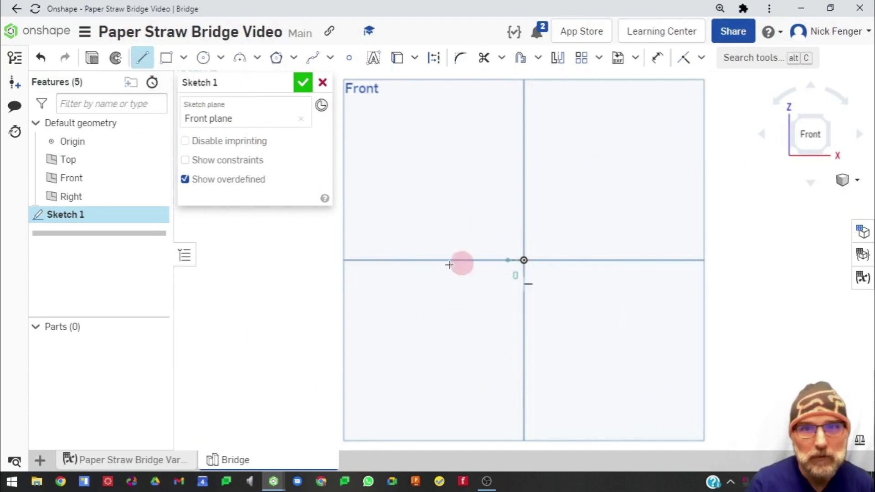
{"action": "left_click", "coordinate": [385, 260]}
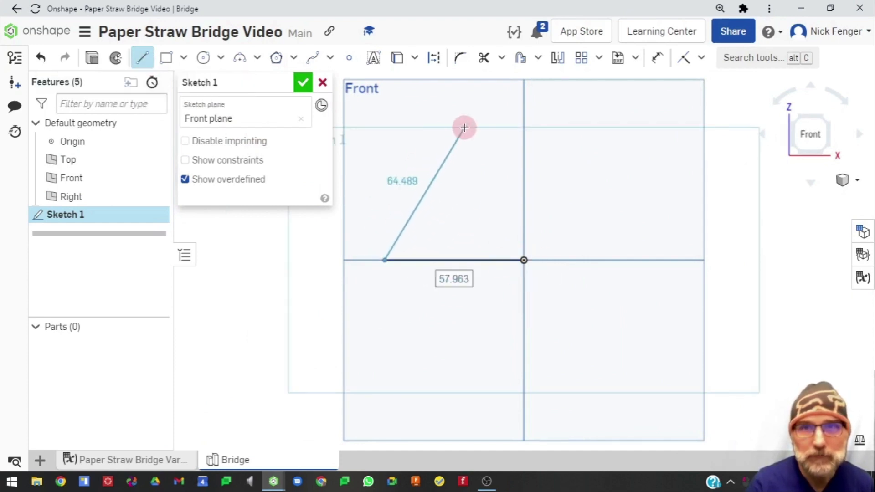
{"action": "left_click", "coordinate": [440, 130]}
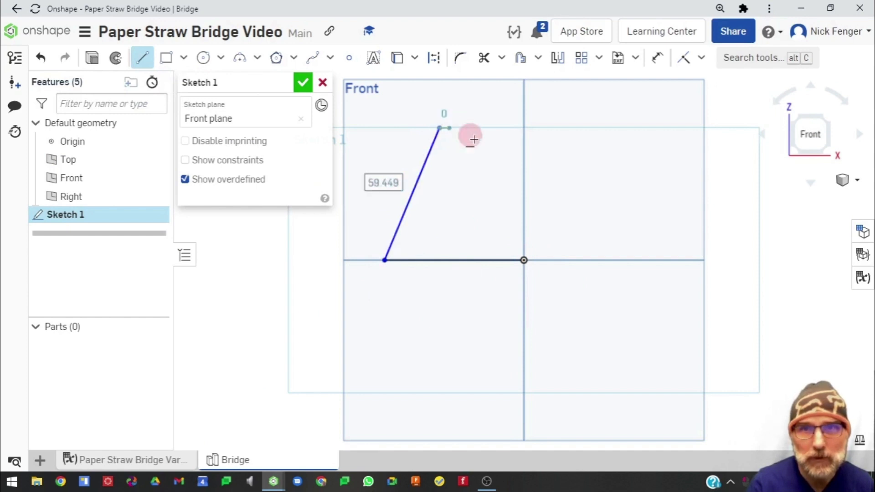
{"action": "left_click", "coordinate": [524, 260]}
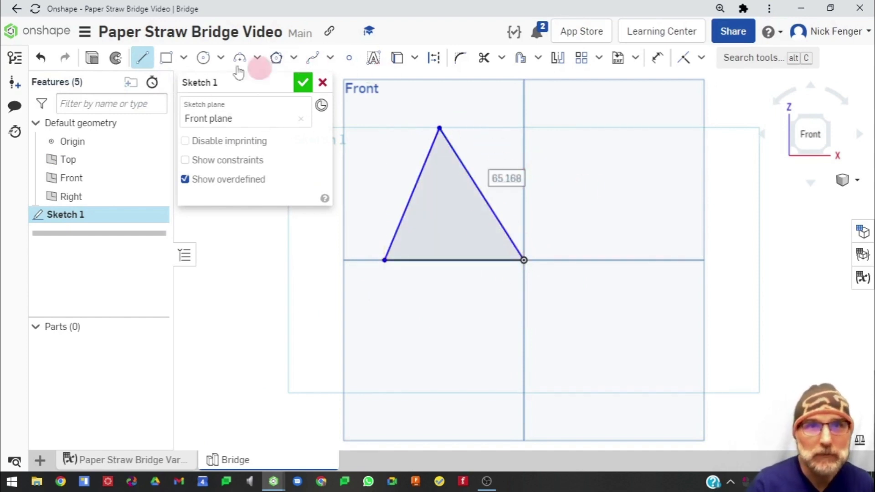
Draw a vertical construction line upward from the origin
{"action": "left_click", "coordinate": [434, 58]}
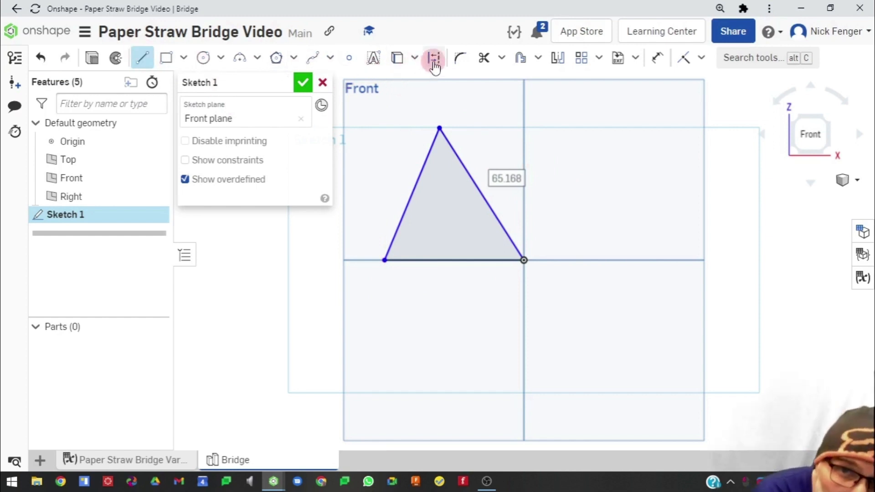
{"action": "left_click", "coordinate": [523, 261]}
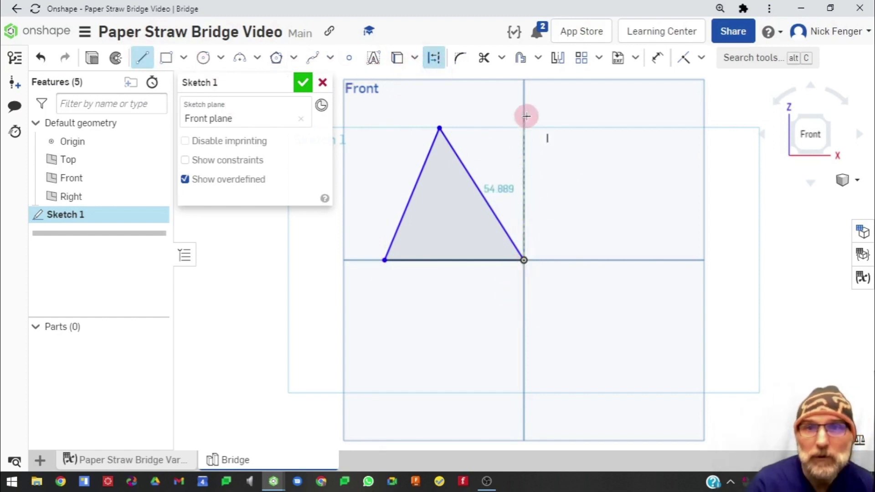
{"action": "key", "text": "Escape"}
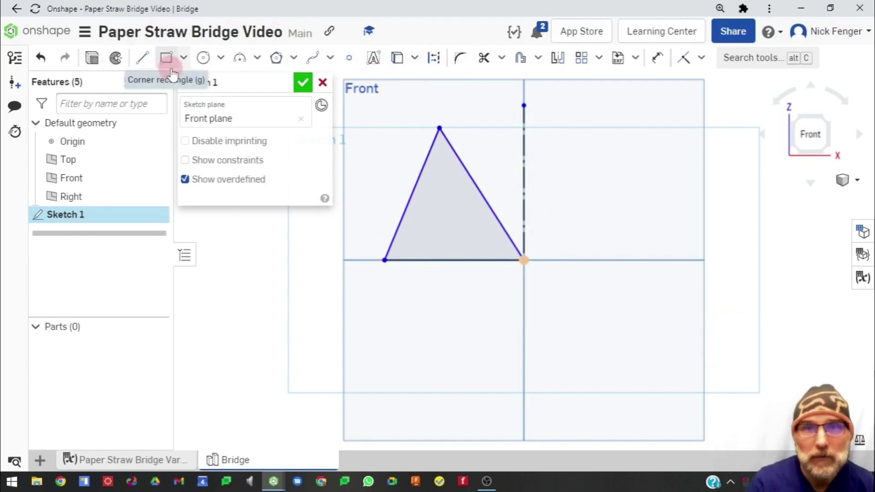
Adjust the triangle's apex and left corner, and dimension its base with the #bridge_space_between_load_nodes variable
{"action": "left_click_drag", "start_coordinate": [440, 130], "coordinate": [454, 148]}
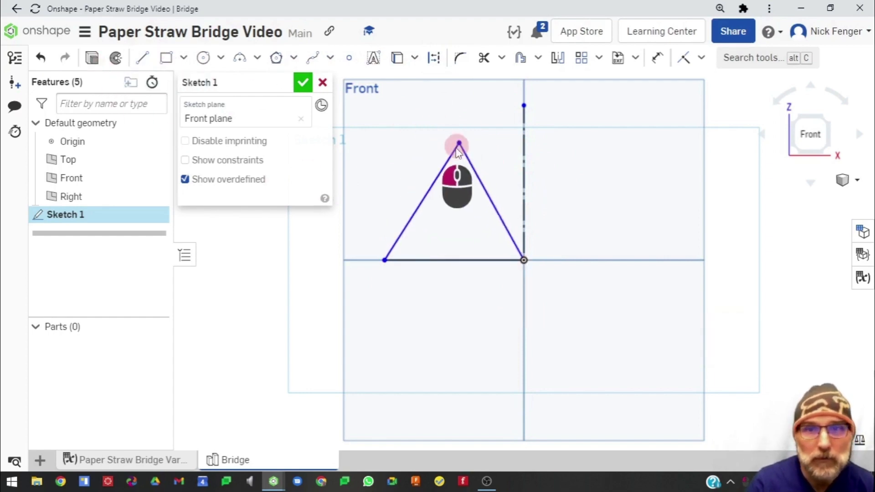
{"action": "mouse_move", "coordinate": [386, 263]}
{"action": "left_mouse_down"}
{"action": "mouse_move", "coordinate": [436, 262]}
{"action": "mouse_move", "coordinate": [398, 262]}
{"action": "left_mouse_up"}
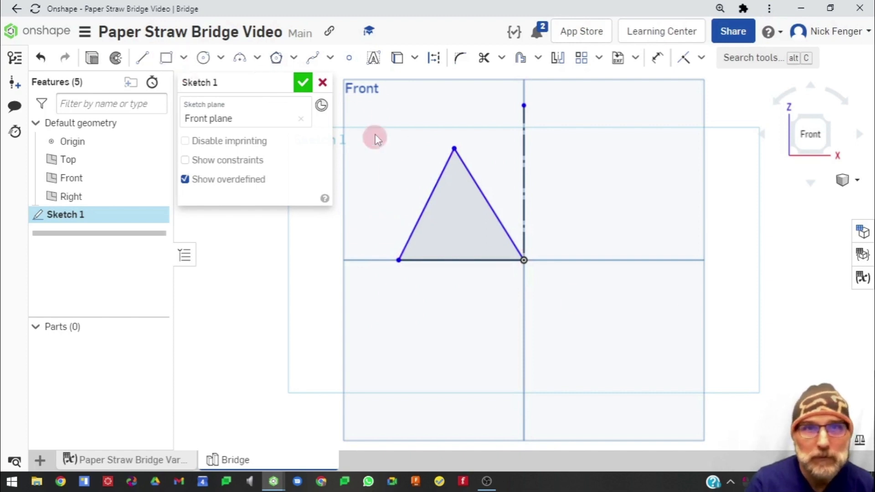
{"action": "left_click", "coordinate": [658, 58]}
{"action": "left_click", "coordinate": [450, 259]}
{"action": "left_click", "coordinate": [462, 323]}
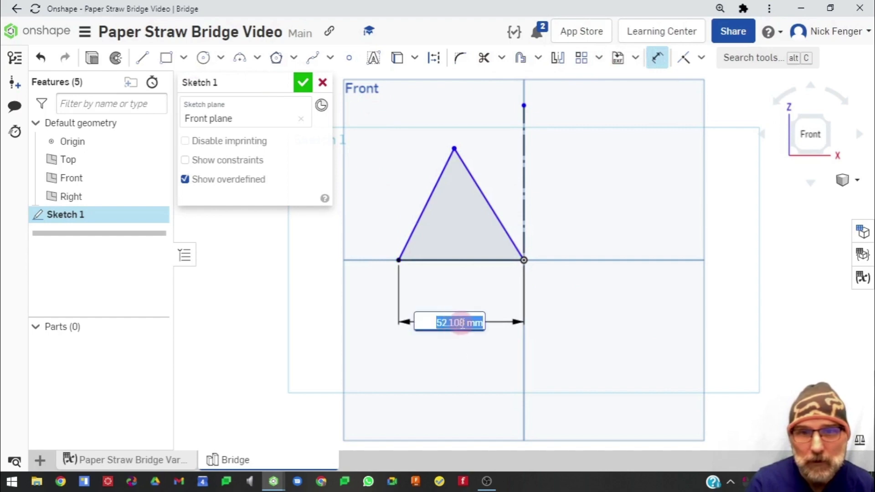
{"action": "type", "text": "#"}
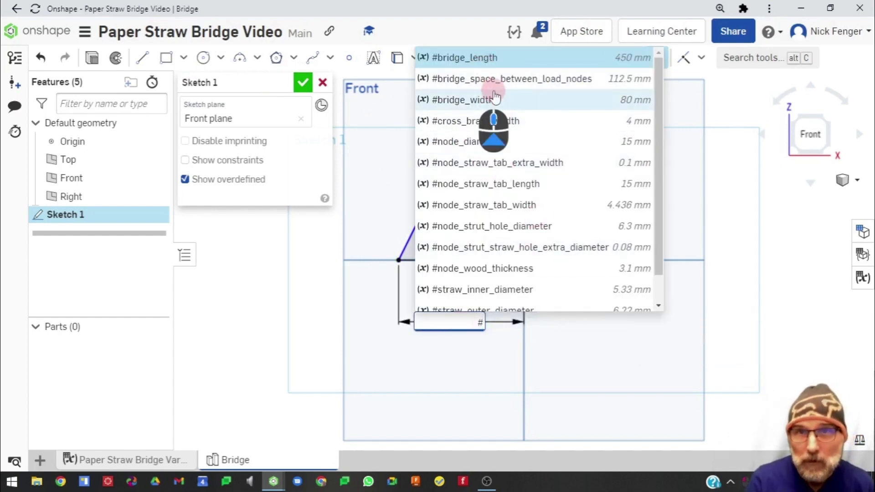
{"action": "scroll", "coordinate": [512, 242], "scroll_direction": "down", "scroll_amount": 1}
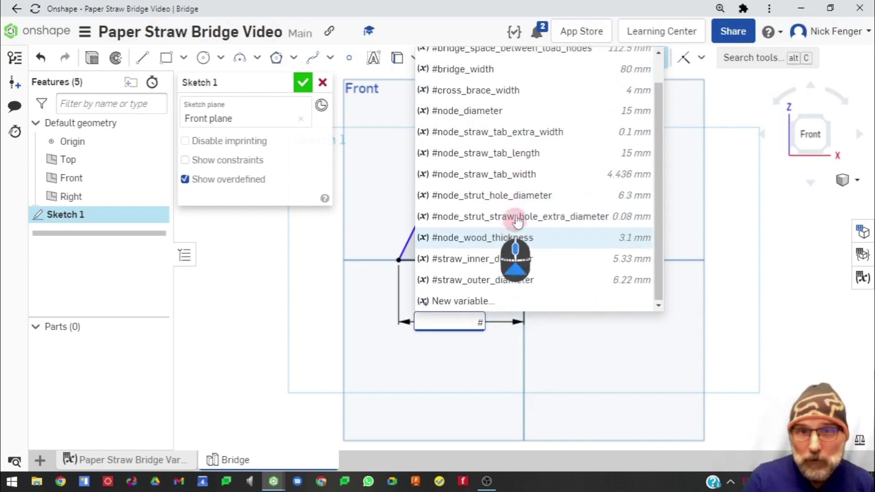
{"action": "scroll", "coordinate": [508, 219], "scroll_direction": "up", "scroll_amount": 1}
{"action": "left_click", "coordinate": [492, 86]}
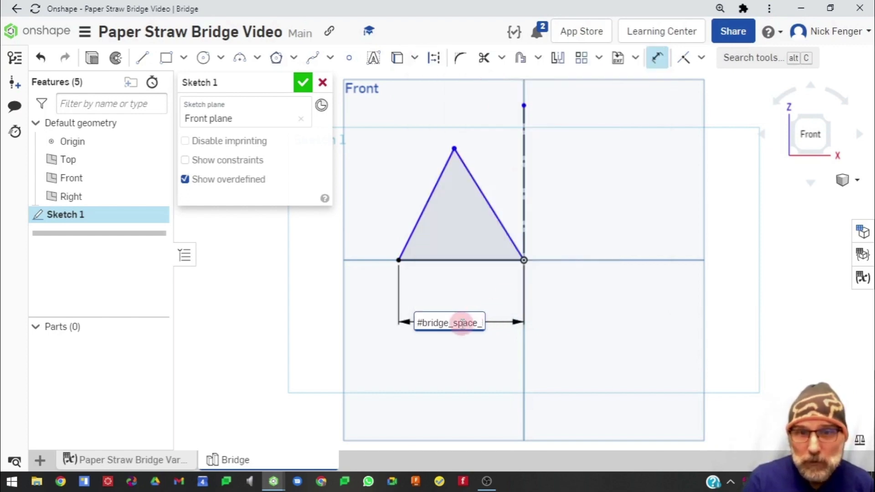
{"action": "key", "text": "Return"}
{"action": "scroll", "coordinate": [474, 292], "scroll_direction": "up", "scroll_amount": 4}
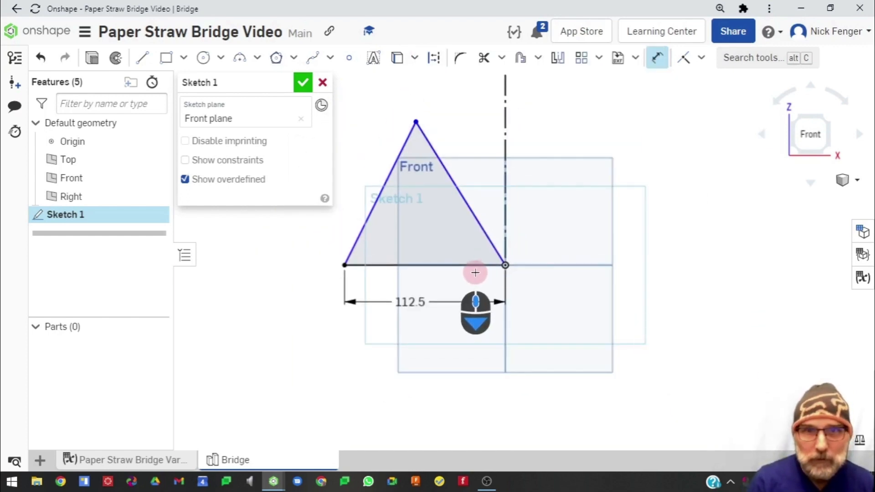
{"action": "mouse_move", "coordinate": [154, 166]}
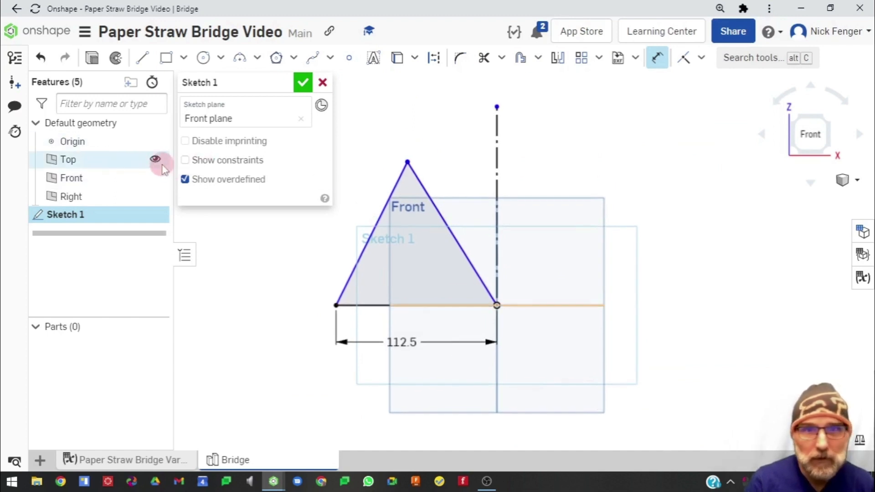
Hide the Front plane and dimension the triangle's height from its base to its apex as 50 mm
{"action": "left_click", "coordinate": [155, 178]}
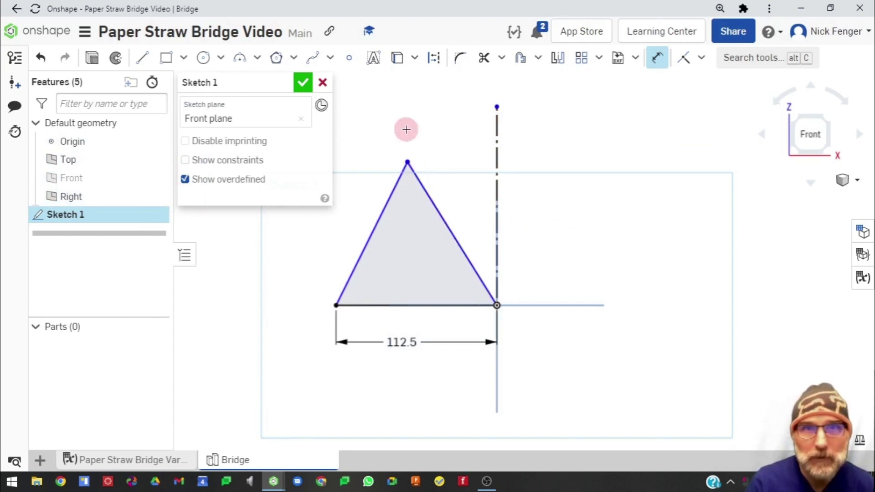
{"action": "left_click", "coordinate": [663, 58]}
{"action": "left_click", "coordinate": [407, 162]}
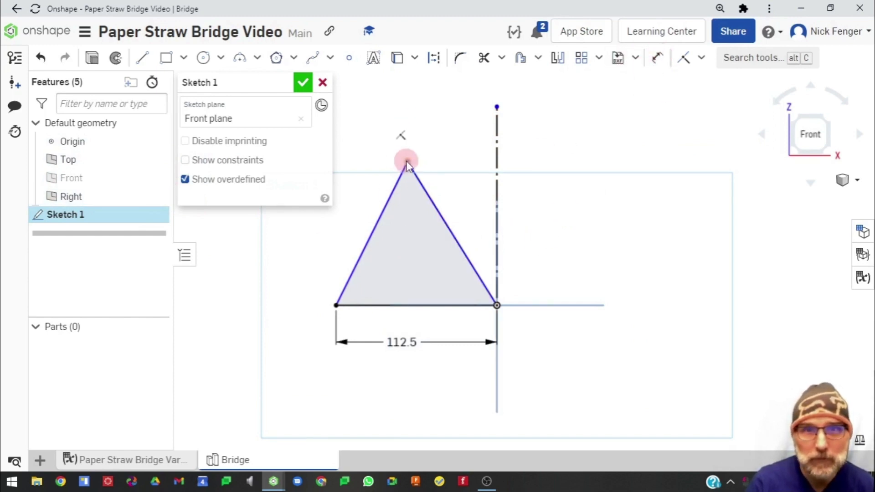
{"action": "left_click", "coordinate": [399, 305]}
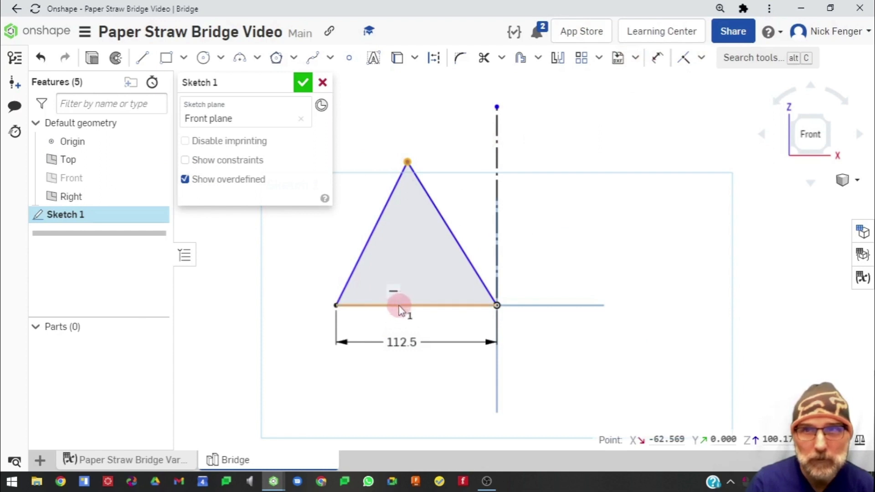
{"action": "left_click", "coordinate": [658, 59]}
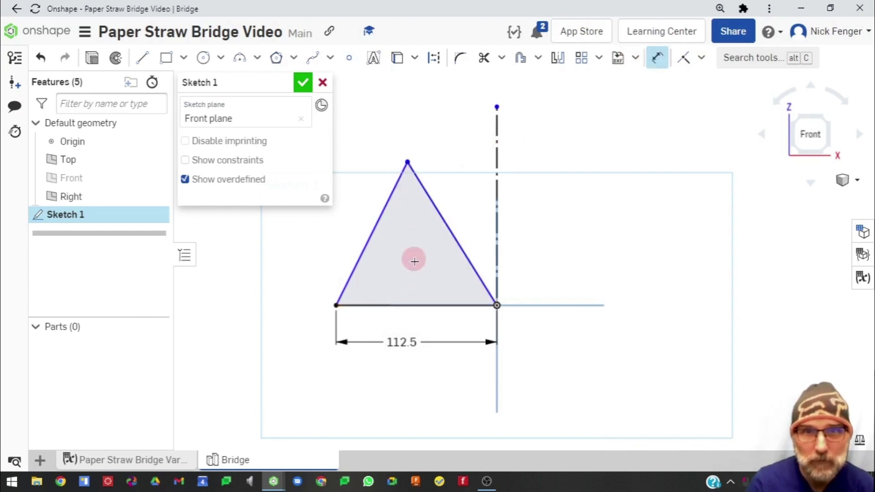
{"action": "left_click", "coordinate": [409, 308]}
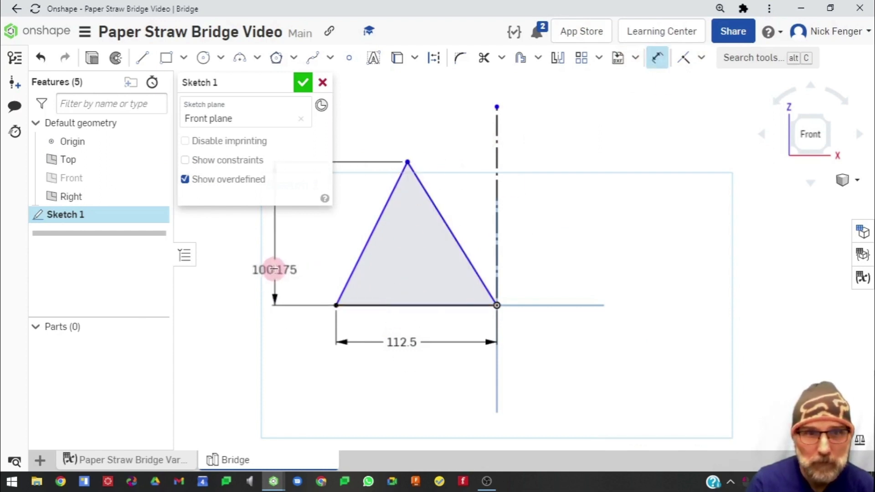
{"action": "left_click", "coordinate": [317, 259]}
{"action": "type", "text": "50 m"}
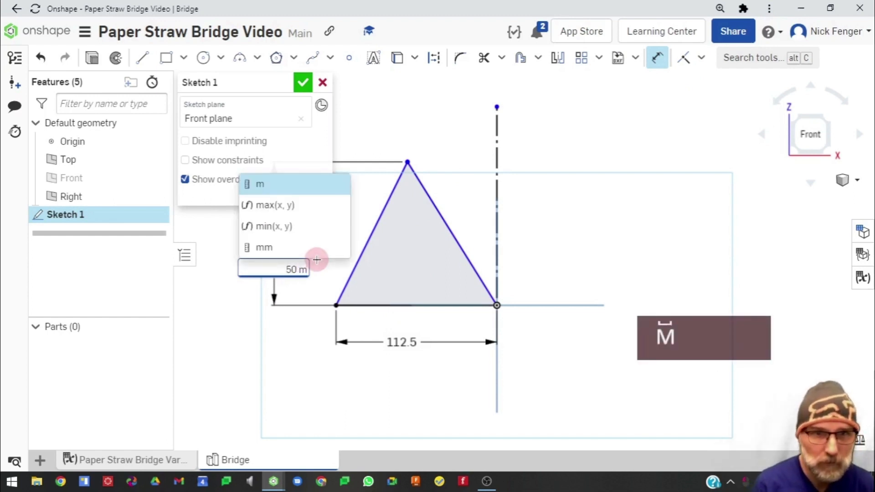
{"action": "key", "text": "Return"}
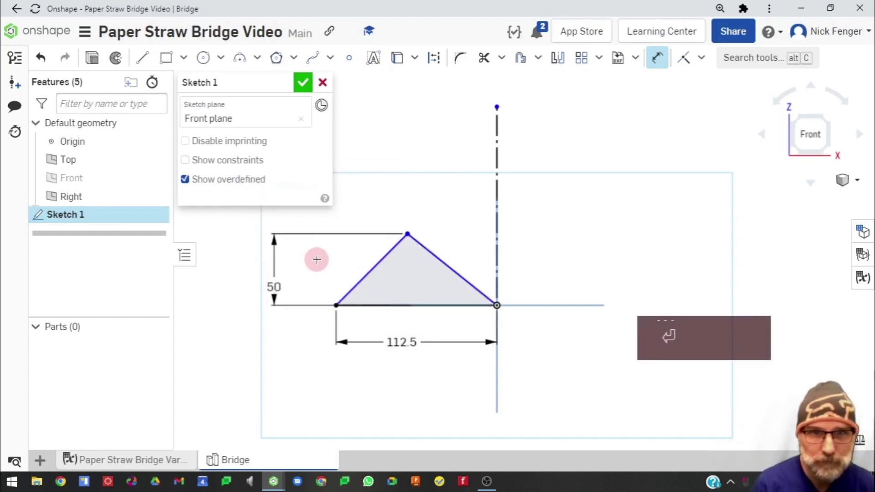
Change the triangle's height dimension to 75 mm
{"action": "double_click", "coordinate": [274, 287]}
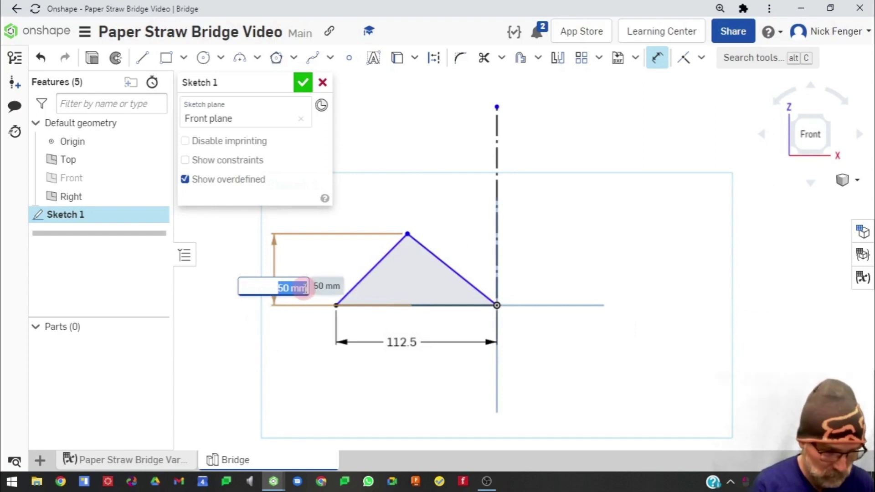
{"action": "type", "text": "75mm"}
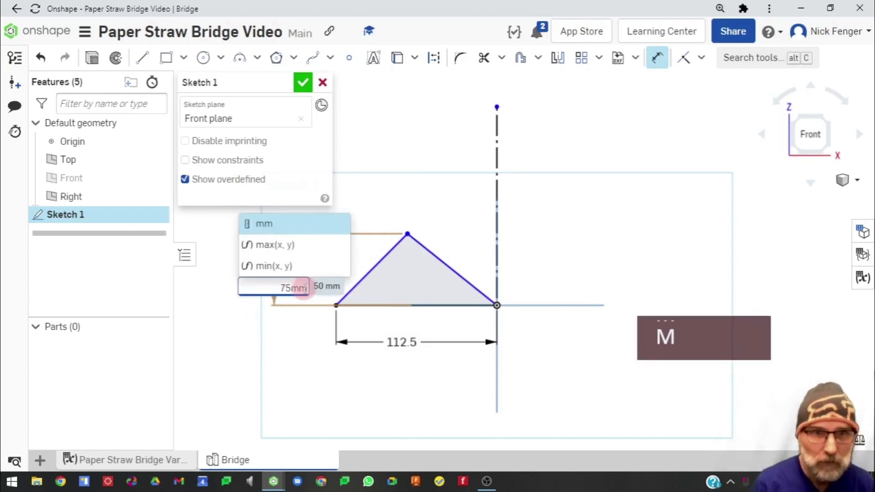
{"action": "key", "text": "Return"}
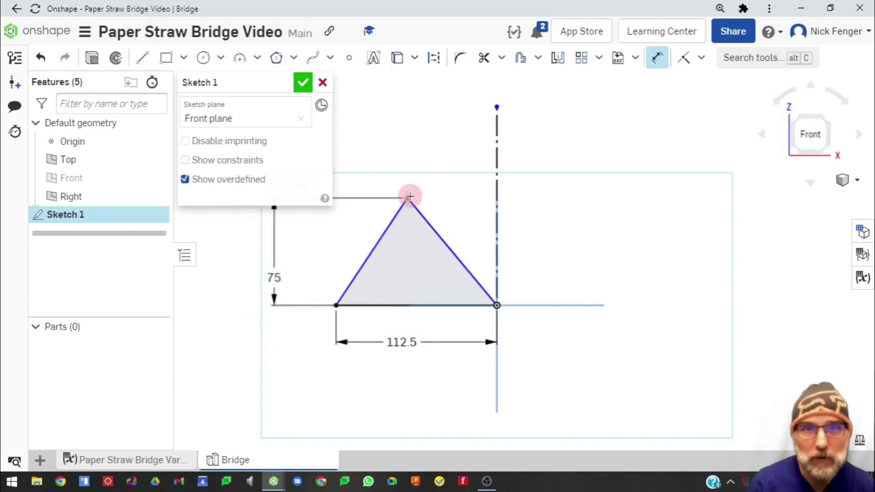
{"action": "mouse_move", "coordinate": [407, 198]}
{"action": "left_mouse_down"}
{"action": "mouse_move", "coordinate": [463, 199]}
{"action": "mouse_move", "coordinate": [408, 198]}
{"action": "mouse_move", "coordinate": [417, 196]}
{"action": "mouse_move", "coordinate": [368, 212]}
{"action": "mouse_move", "coordinate": [412, 199]}
{"action": "left_mouse_up"}
{"action": "key", "text": "Escape"}
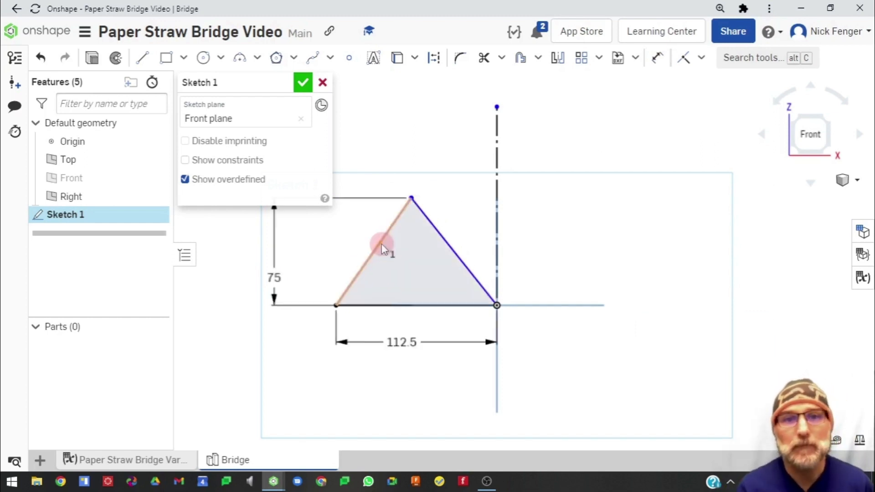
Constrain the triangle's two sloped sides to be equal in length
{"action": "left_click", "coordinate": [382, 243]}
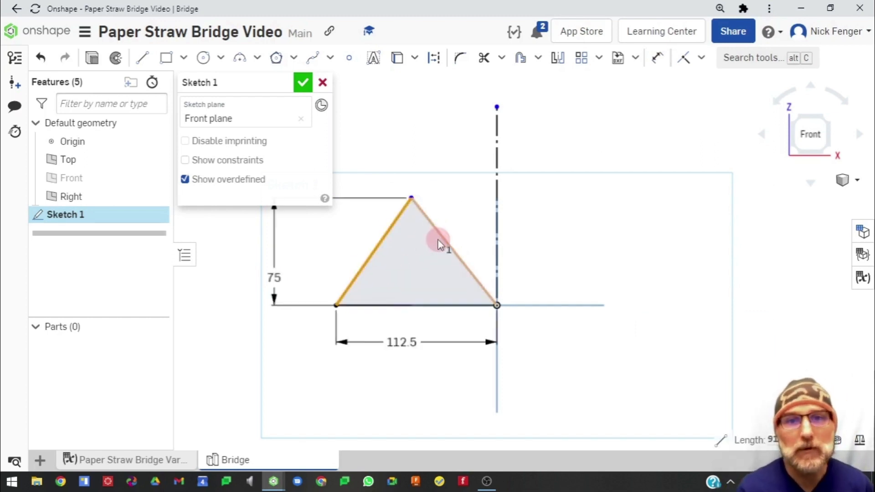
{"action": "left_click", "coordinate": [701, 57]}
{"action": "left_click", "coordinate": [707, 246]}
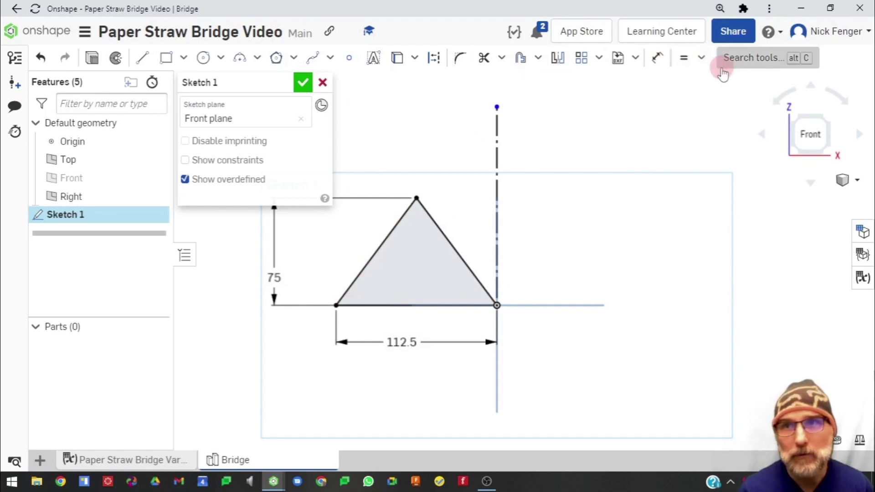
Mirror the triangle's two sloped sides and base about the vertical construction line
{"action": "left_click", "coordinate": [558, 59]}
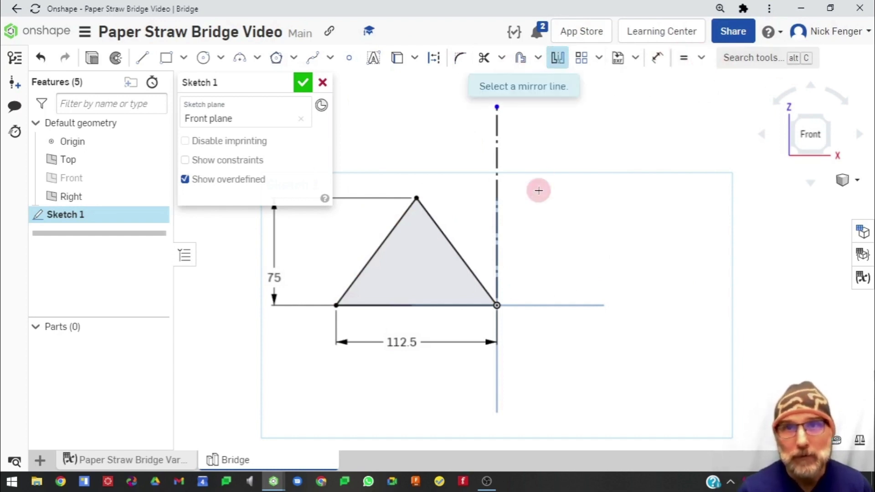
{"action": "left_click", "coordinate": [497, 241]}
{"action": "left_click", "coordinate": [390, 235]}
{"action": "left_click", "coordinate": [448, 237]}
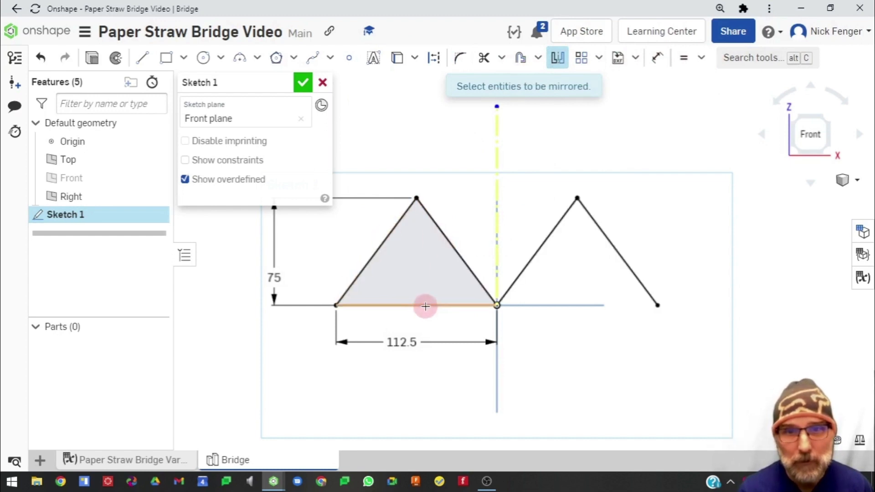
{"action": "left_click", "coordinate": [425, 306]}
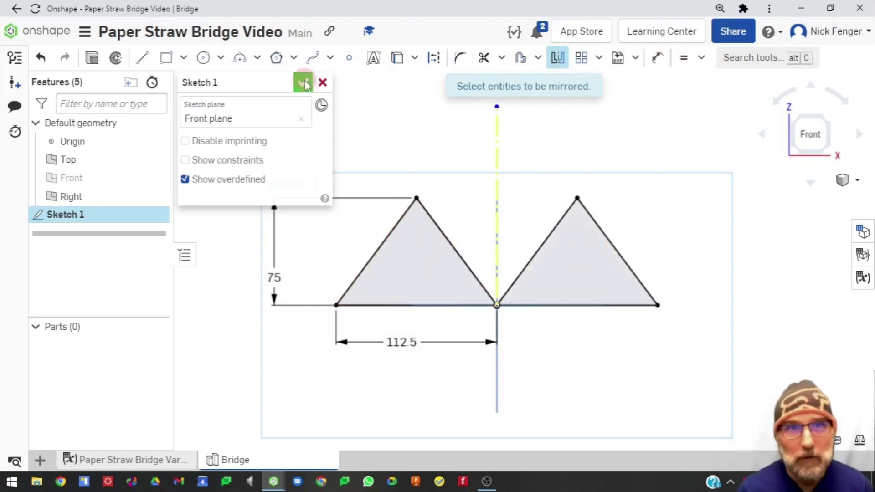
Draw a top chord line joining the two apexes, continuing down to the origin, and finish the sketch
{"action": "left_click", "coordinate": [142, 58]}
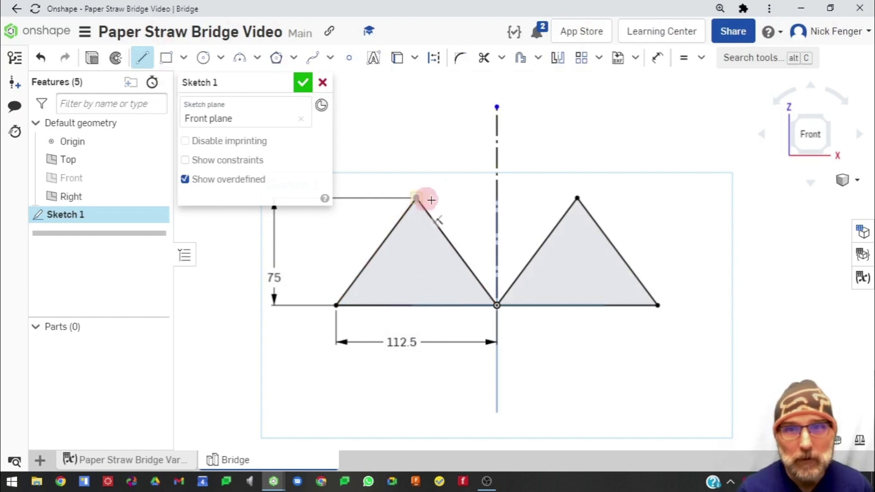
{"action": "left_click", "coordinate": [416, 198]}
{"action": "left_click", "coordinate": [577, 197]}
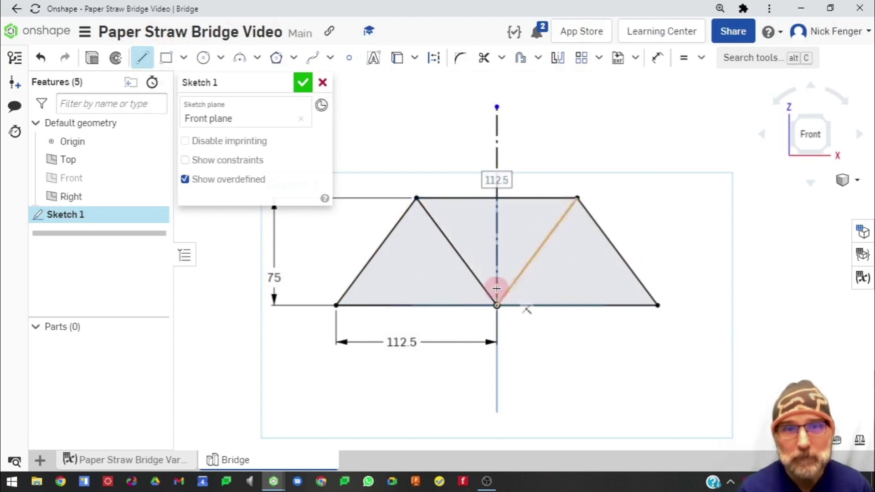
{"action": "left_click", "coordinate": [497, 305]}
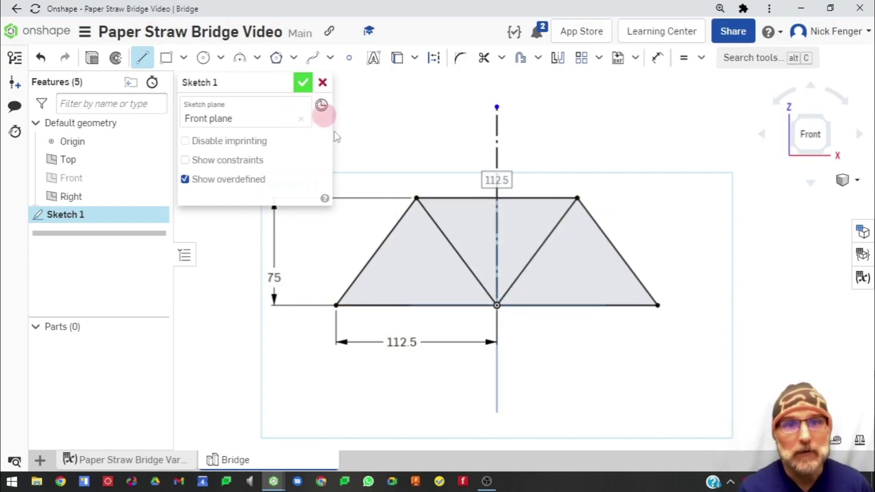
{"action": "left_click", "coordinate": [303, 83]}
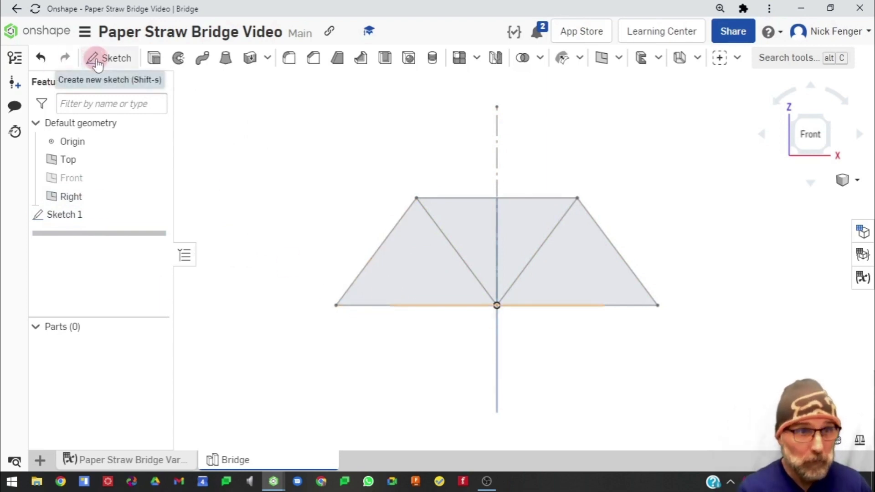
Rename the sketch as Truss
{"action": "right_click", "coordinate": [79, 219]}
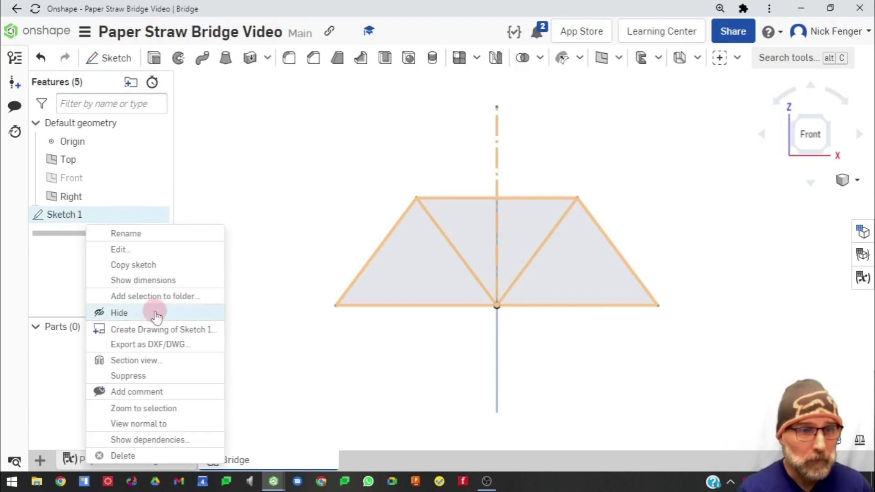
{"action": "left_click", "coordinate": [133, 231]}
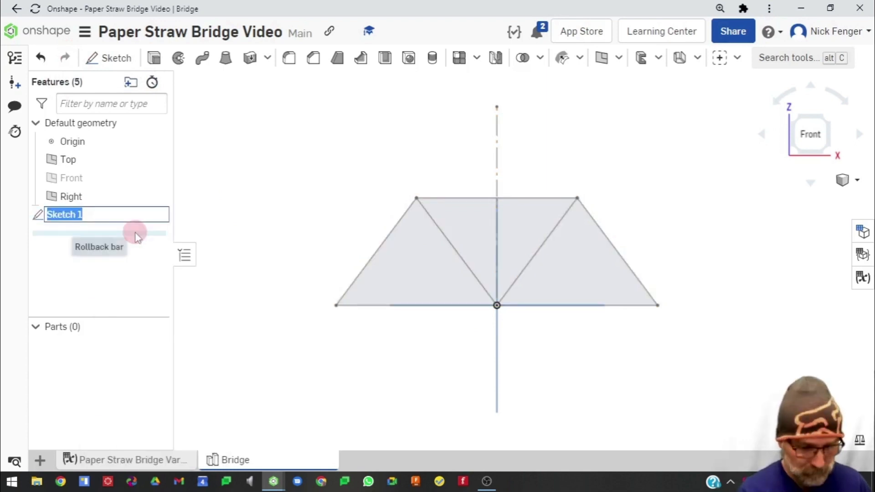
{"action": "type", "text": "Tr"}
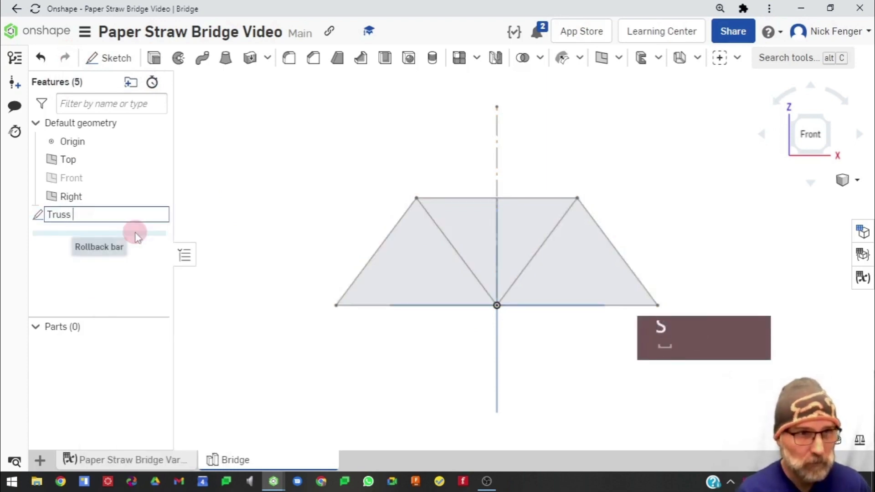
{"action": "type", "text": "uss"}
{"action": "key", "text": "BackSpace"}
{"action": "key", "text": "Return"}
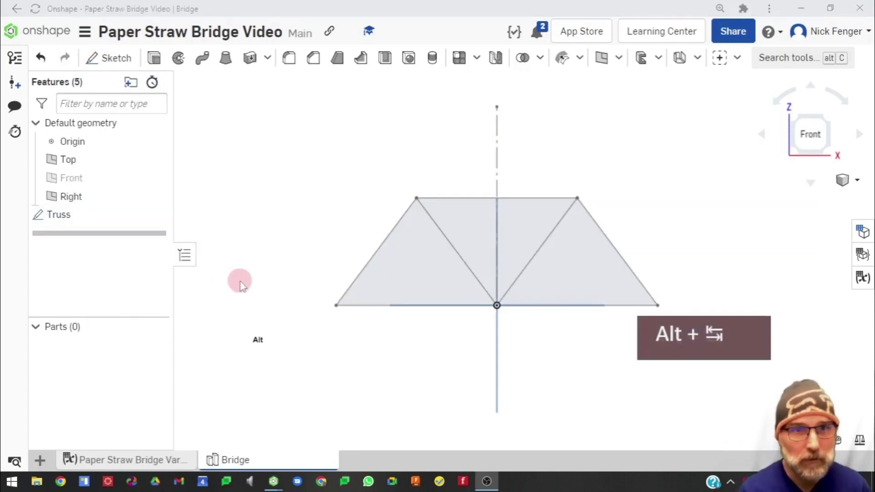
Switch to the example document and copy its sketch name, 2D Truss Design Sketch
{"action": "key", "text": "alt+Tab"}
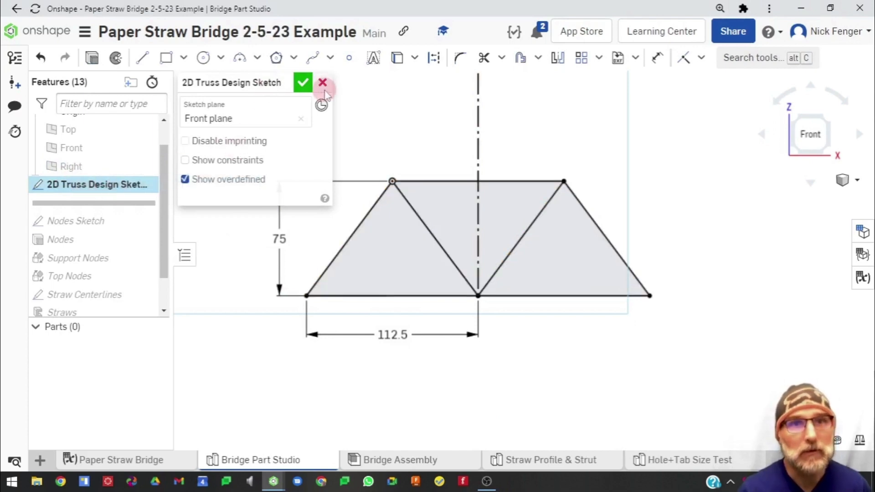
{"action": "left_click", "coordinate": [282, 82]}
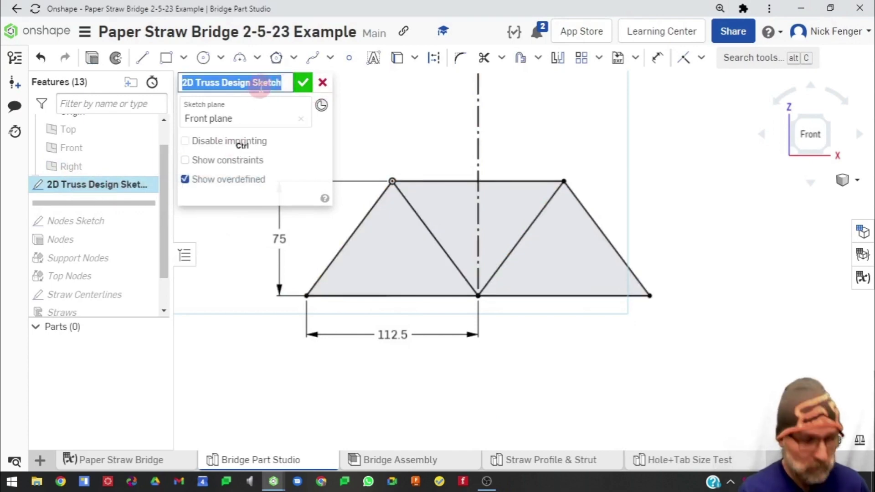
{"action": "key", "text": "ctrl+c"}
{"action": "key", "text": "alt+Tab"}
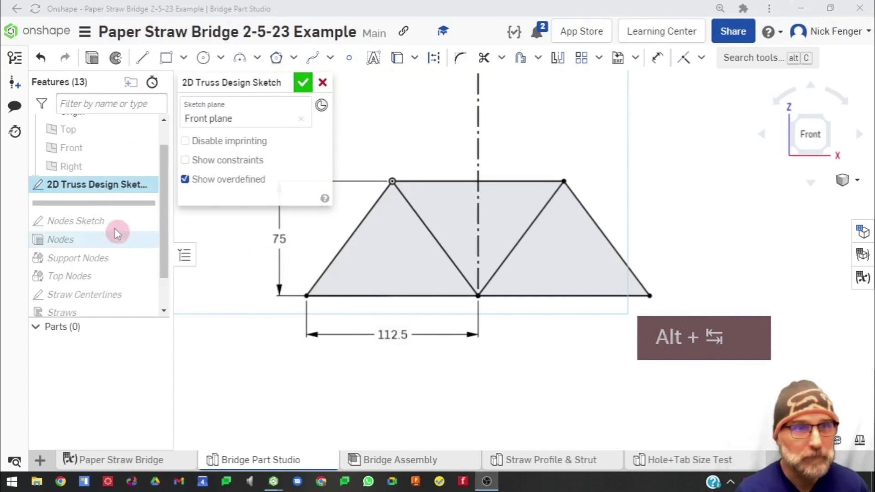
{"action": "key", "text": "alt+Tab"}
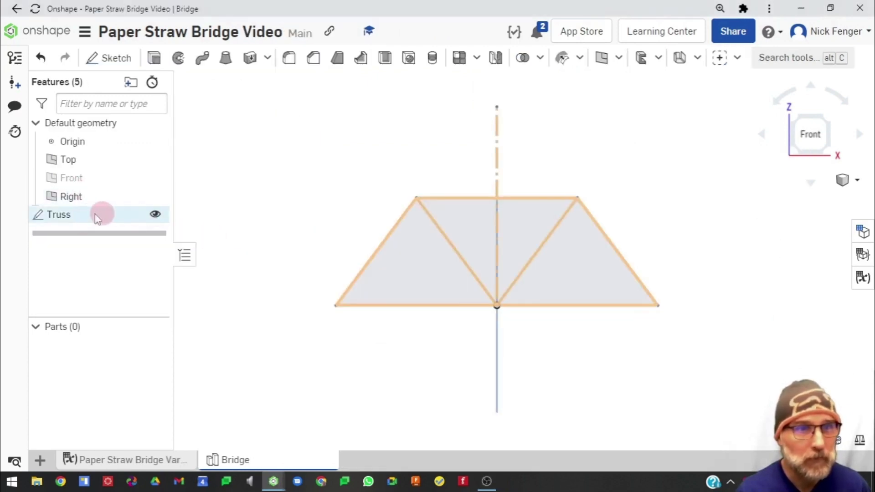
Rename the Truss sketch as 2D Truss Design Sketch
{"action": "left_click", "coordinate": [68, 218]}
{"action": "right_click", "coordinate": [54, 220]}
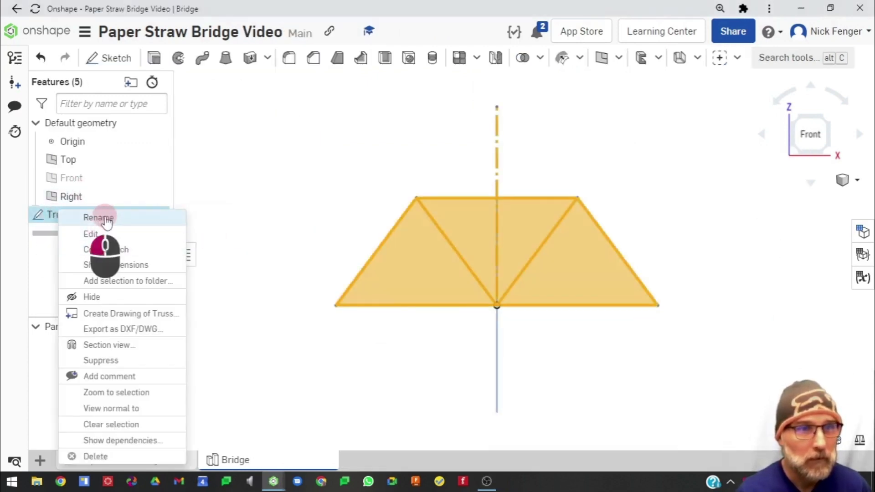
{"action": "left_click", "coordinate": [101, 215]}
{"action": "key", "text": "ctrl+v"}
{"action": "key", "text": "Return"}
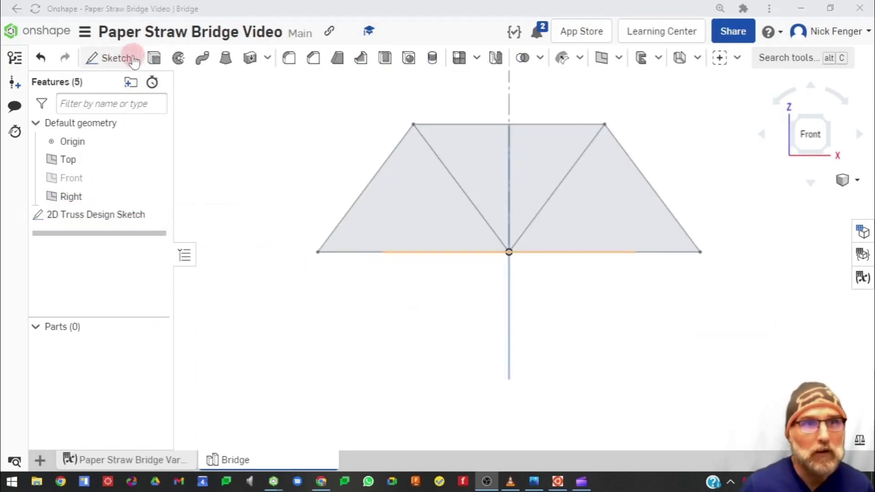
Start a new sketch named Nodes on the Front plane
{"action": "left_click", "coordinate": [108, 59]}
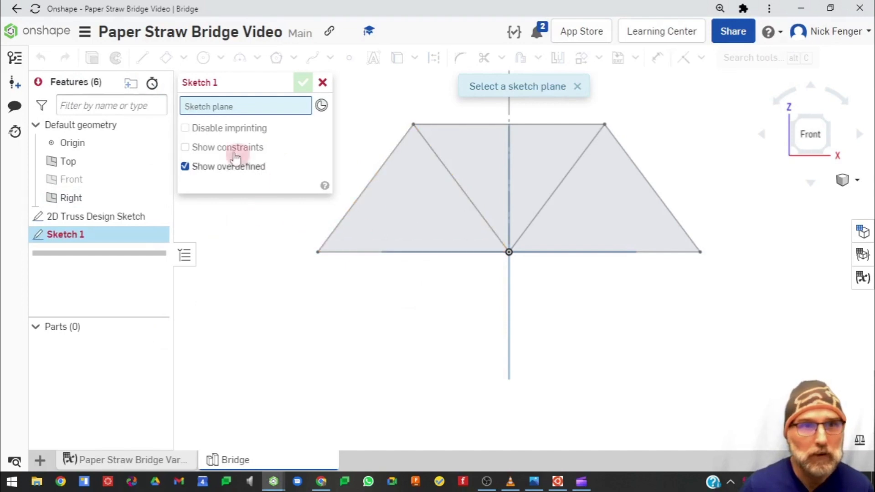
{"action": "left_click", "coordinate": [283, 82]}
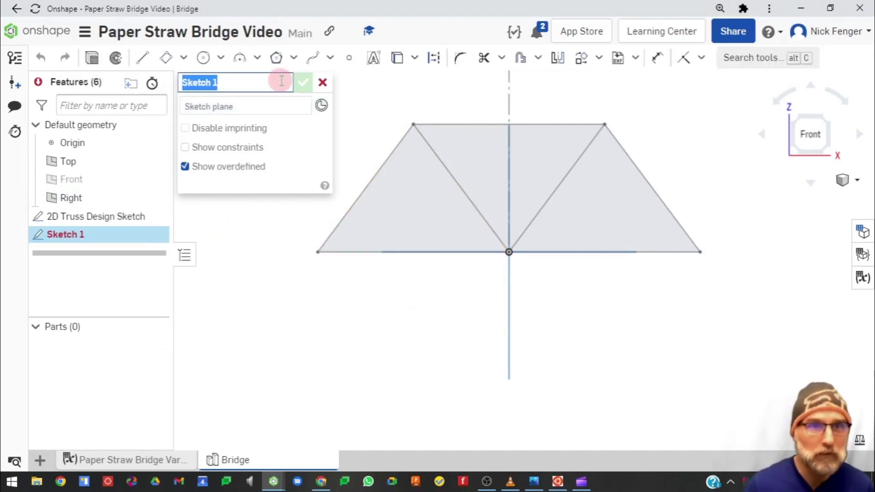
{"action": "type", "text": "Nodes"}
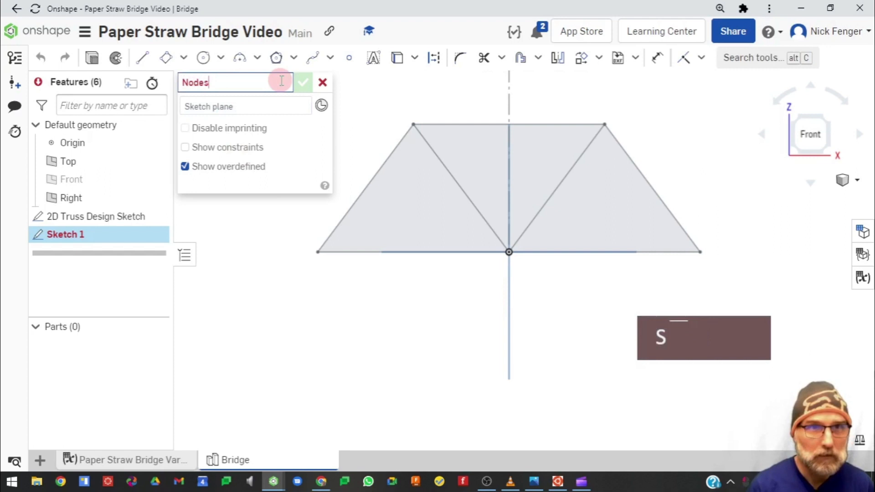
{"action": "key", "text": "Return"}
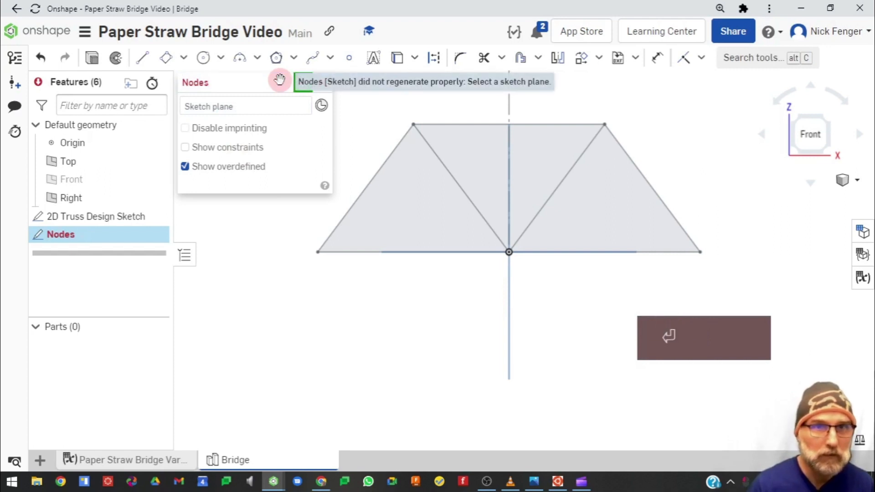
{"action": "left_click", "coordinate": [67, 179]}
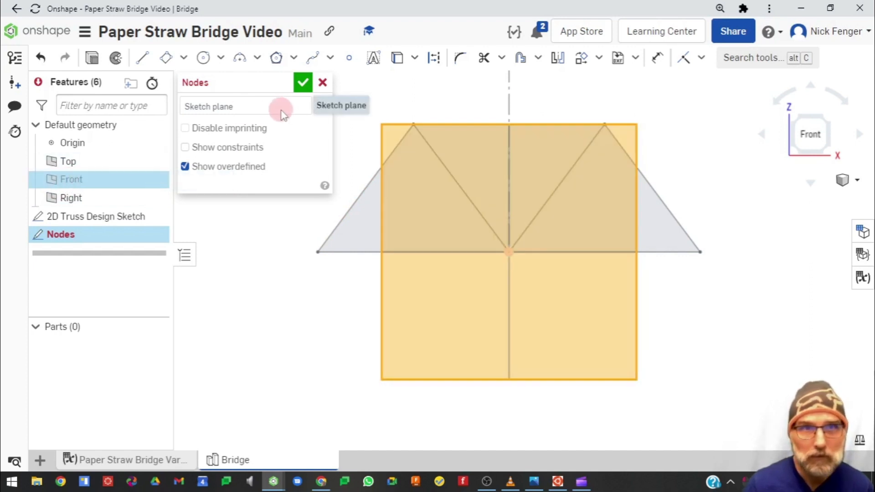
Set the Nodes sketch plane to the Front plane and hide the Top and Right planes
{"action": "left_click", "coordinate": [282, 107]}
{"action": "left_click", "coordinate": [84, 181]}
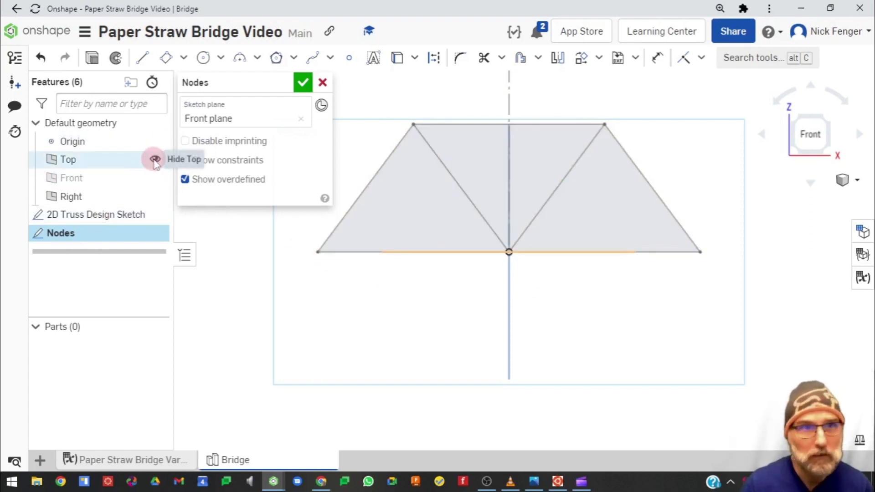
{"action": "left_click", "coordinate": [155, 159]}
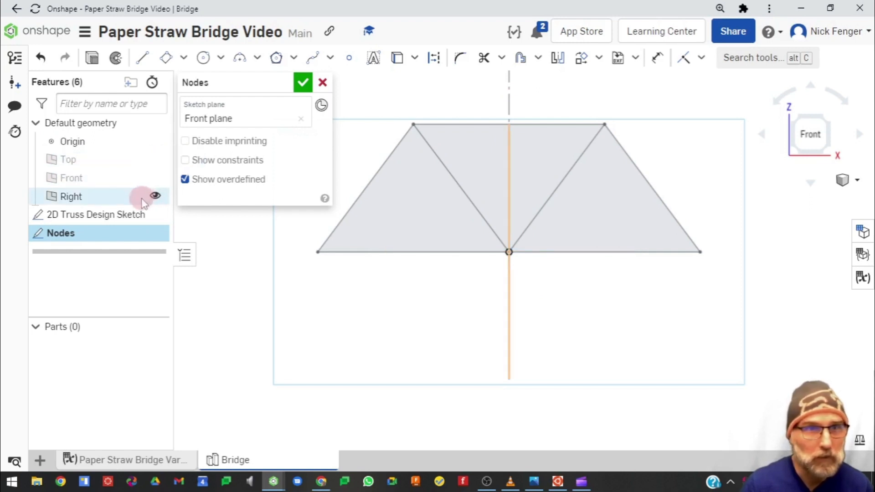
{"action": "left_click", "coordinate": [154, 197]}
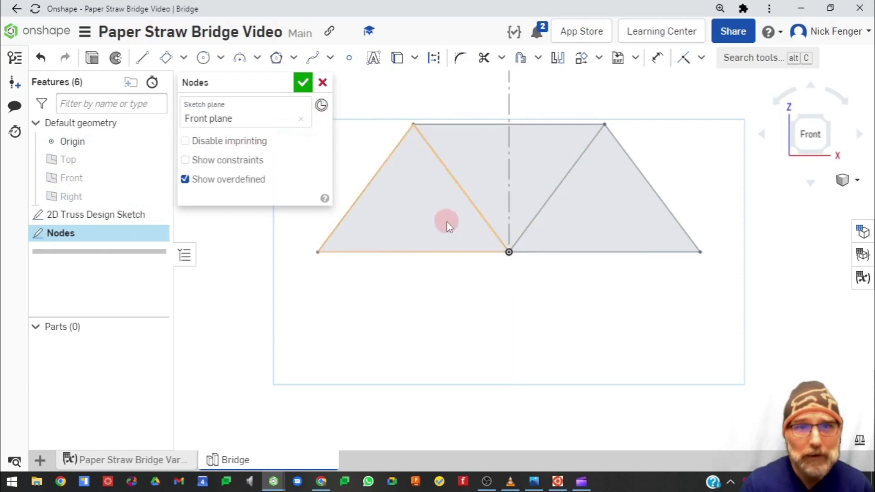
Draw a circle centred on the truss's lower left node with its diameter set to #node_diameter
{"action": "middle_click_drag", "start_coordinate": [397, 293], "coordinate": [457, 372]}
{"action": "scroll", "coordinate": [384, 338], "scroll_direction": "up", "scroll_amount": 1}
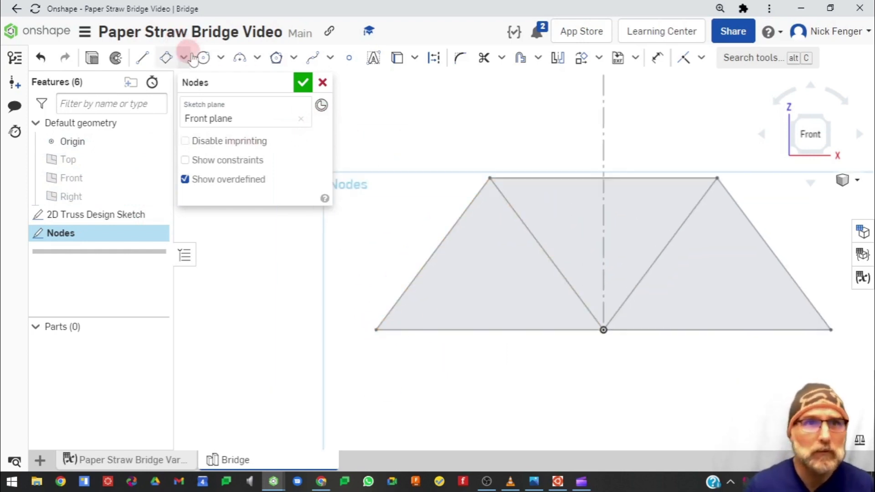
{"action": "left_click", "coordinate": [203, 57]}
{"action": "left_click", "coordinate": [376, 330]}
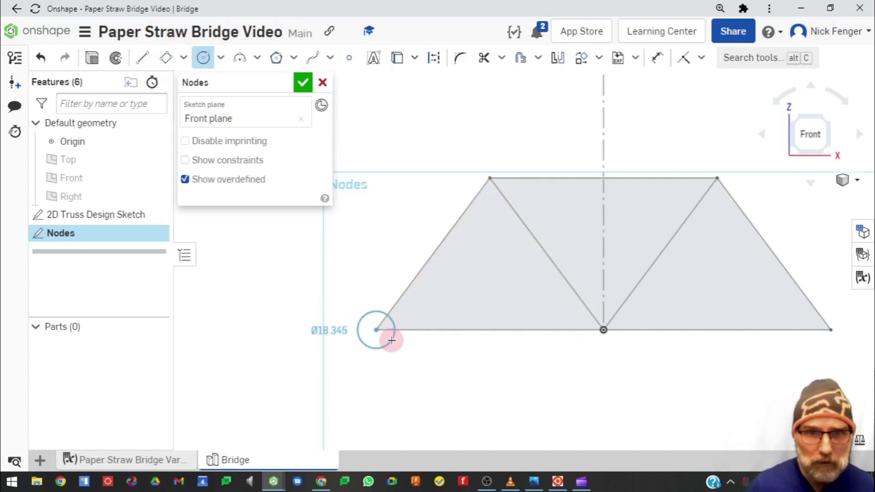
{"action": "left_click", "coordinate": [392, 340]}
{"action": "key", "text": "equal"}
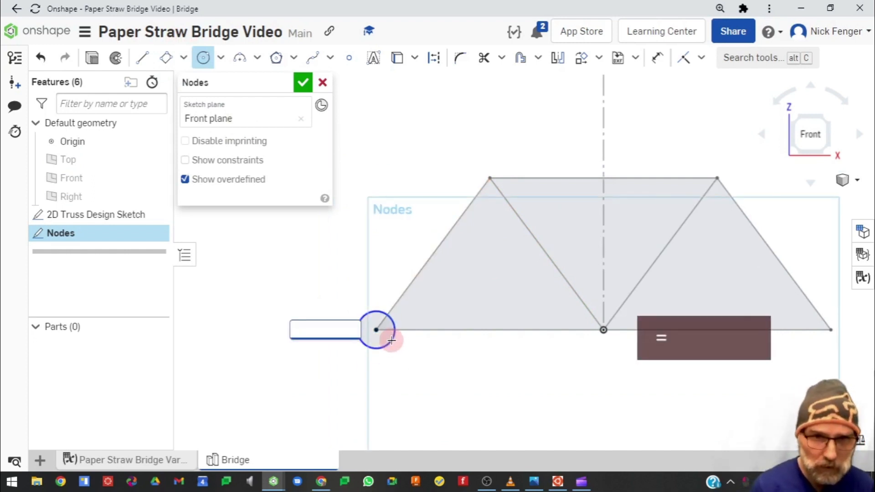
{"action": "type", "text": "nd"}
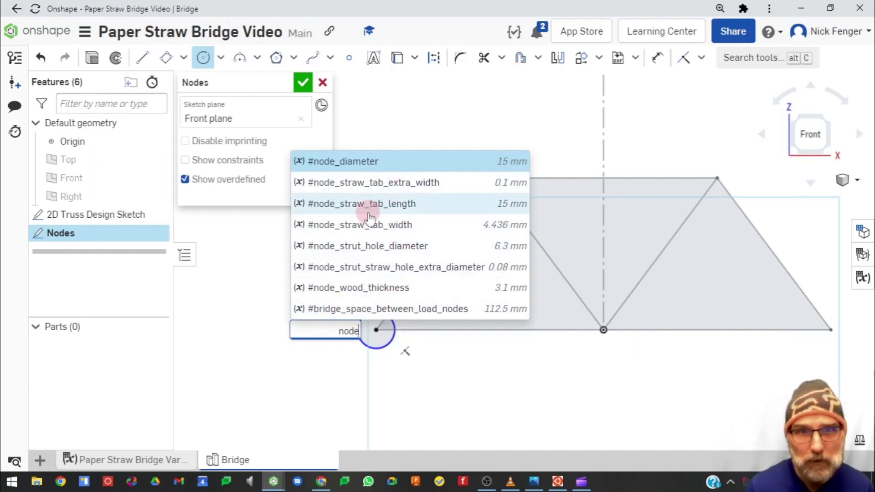
{"action": "key", "text": "BackSpace"}
{"action": "key", "text": "BackSpace"}
{"action": "key", "text": "BackSpace"}
{"action": "key", "text": "BackSpace"}
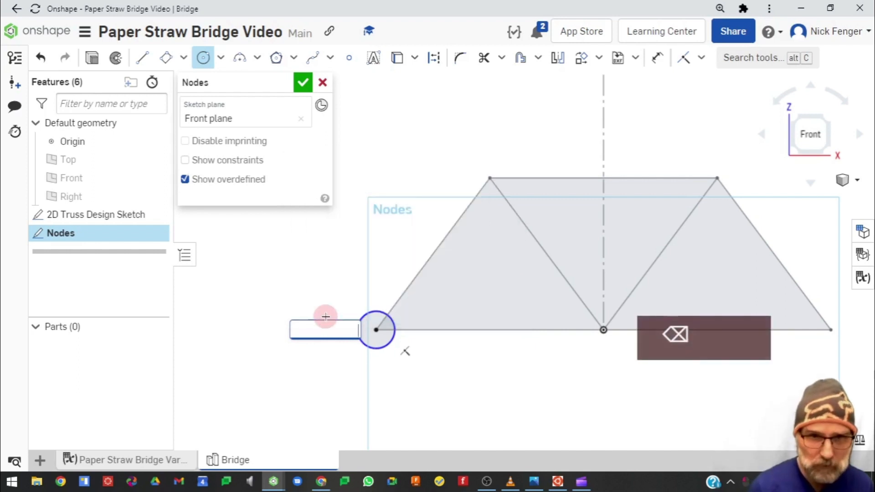
{"action": "type", "text": "diam"}
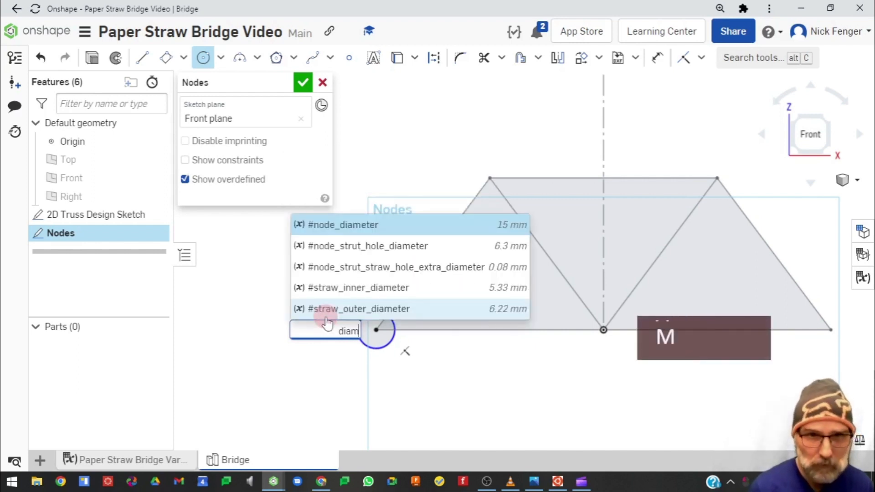
{"action": "left_click", "coordinate": [352, 224]}
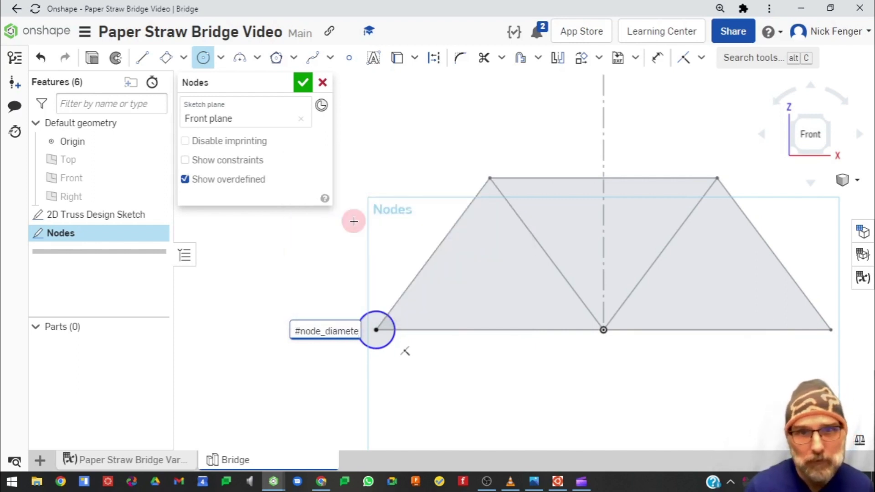
{"action": "key", "text": "Return"}
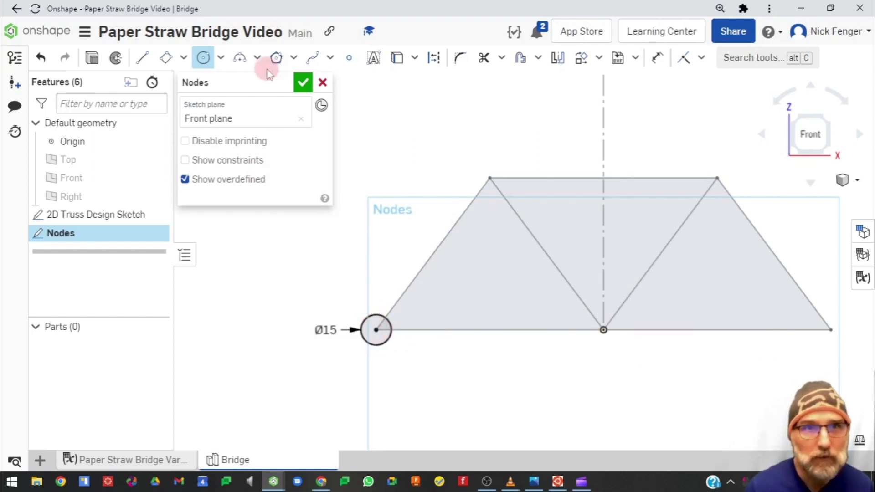
Sketch a small concentric circle at the left node and undo it
{"action": "left_click", "coordinate": [203, 57]}
{"action": "left_click", "coordinate": [377, 330]}
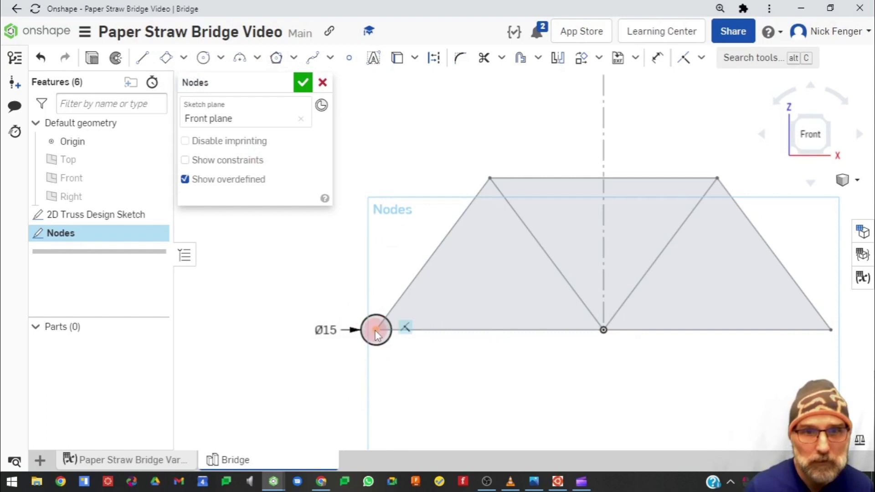
{"action": "left_click", "coordinate": [375, 331]}
{"action": "left_click", "coordinate": [203, 57]}
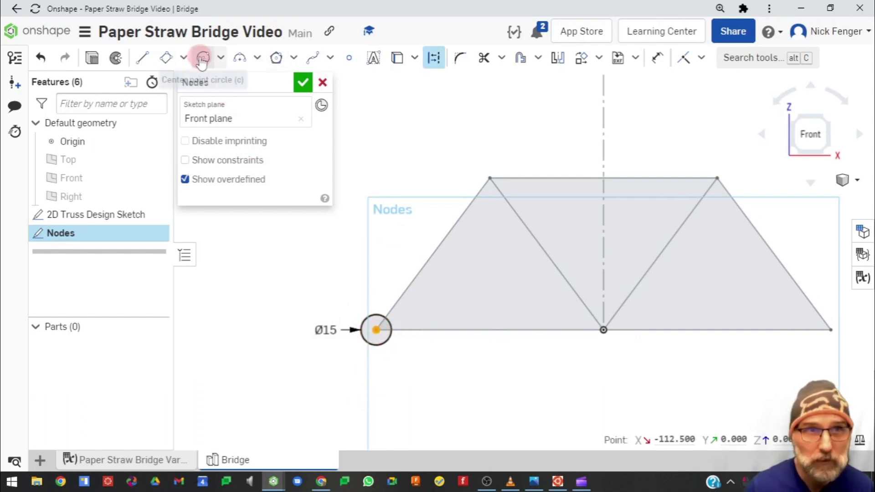
{"action": "scroll", "coordinate": [377, 331], "scroll_direction": "up", "scroll_amount": 6}
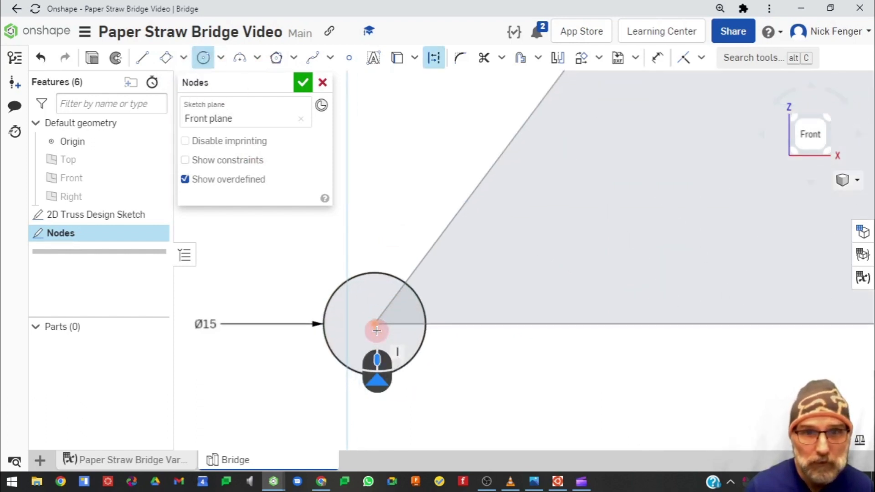
{"action": "left_click", "coordinate": [397, 306]}
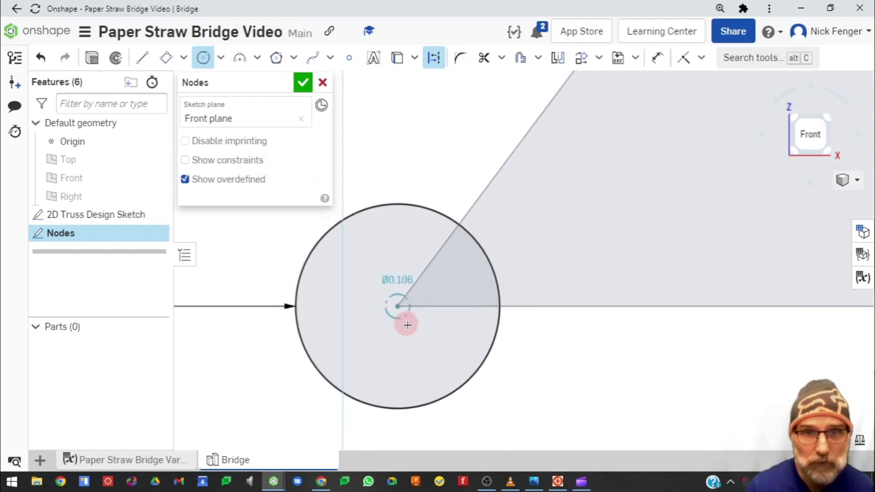
{"action": "left_click", "coordinate": [408, 324]}
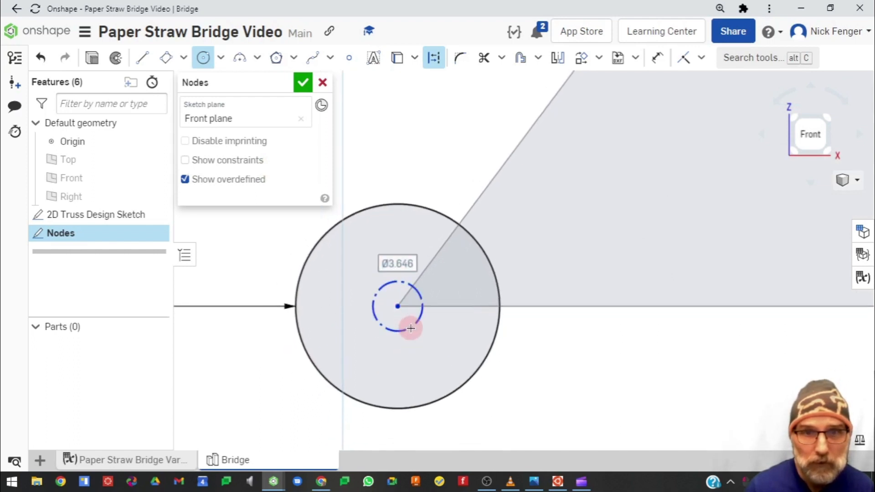
{"action": "left_click", "coordinate": [441, 62]}
{"action": "left_click", "coordinate": [413, 286]}
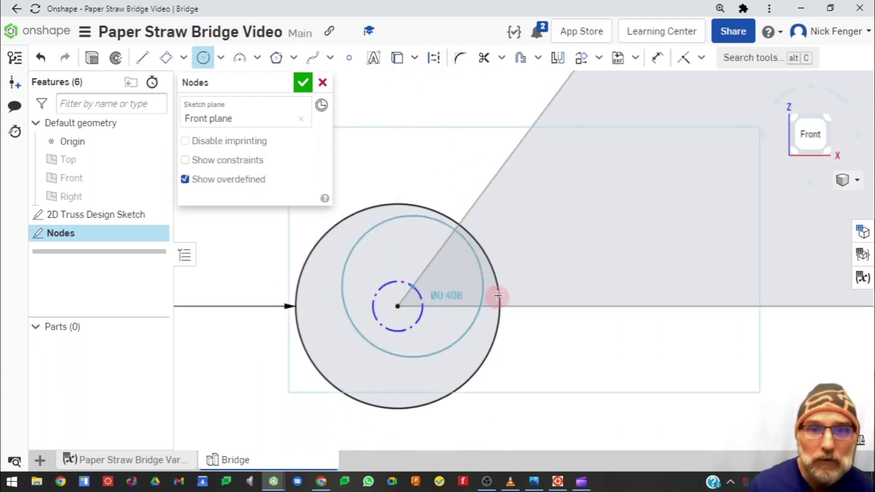
{"action": "key", "text": "Escape"}
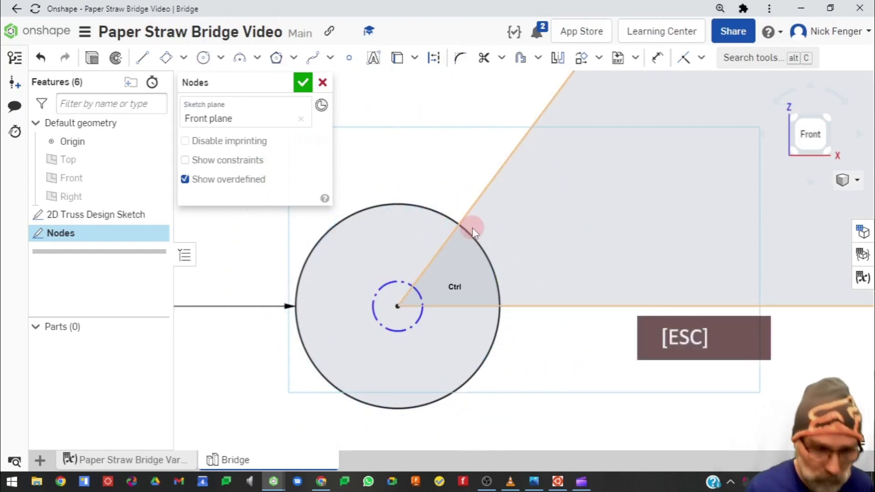
{"action": "key", "text": "ctrl+z"}
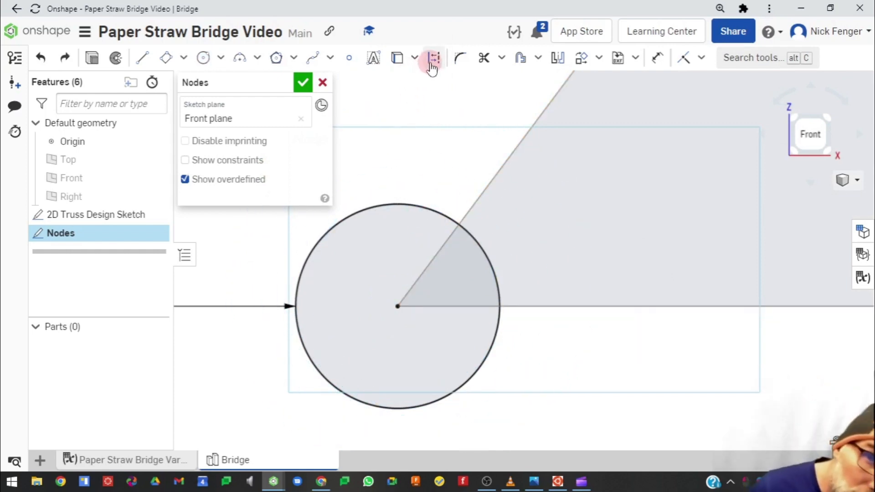
Draw a concentric circle at the left node with its diameter set to #node_strut_hole_diameter
{"action": "left_click", "coordinate": [204, 58]}
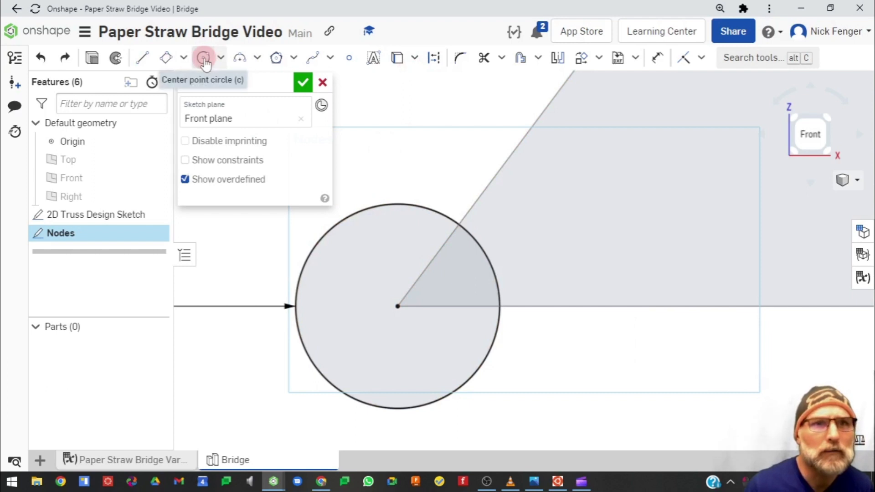
{"action": "left_click", "coordinate": [397, 311]}
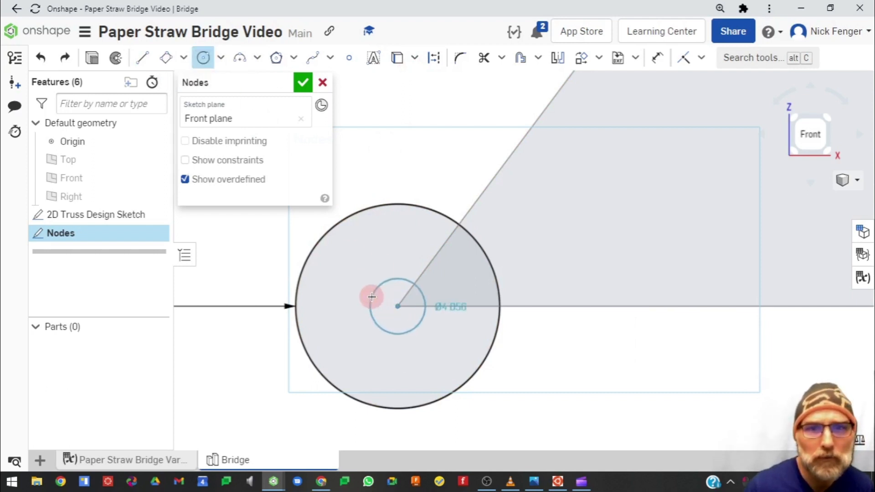
{"action": "key", "text": "equal"}
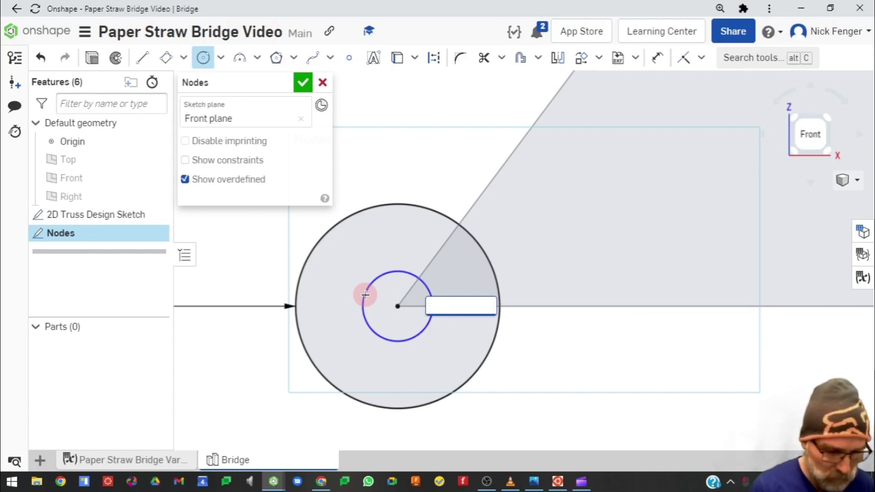
{"action": "type", "text": "dia"}
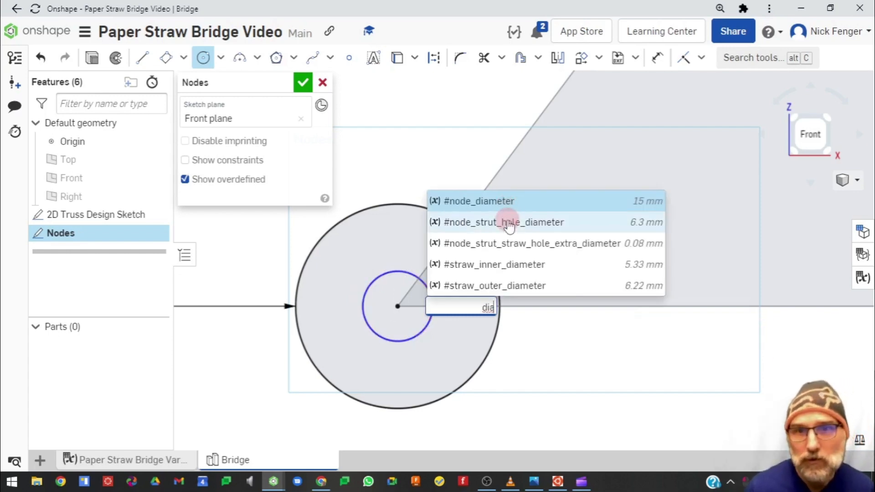
{"action": "left_click", "coordinate": [526, 223]}
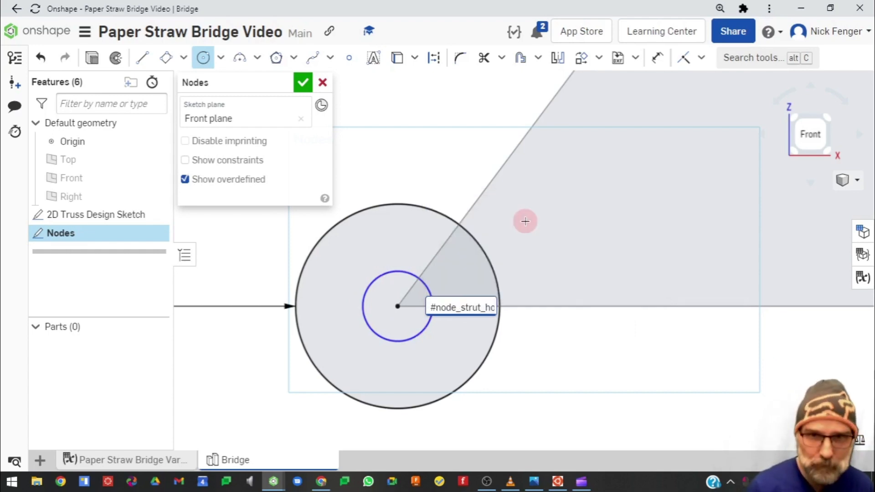
{"action": "key", "text": "Return"}
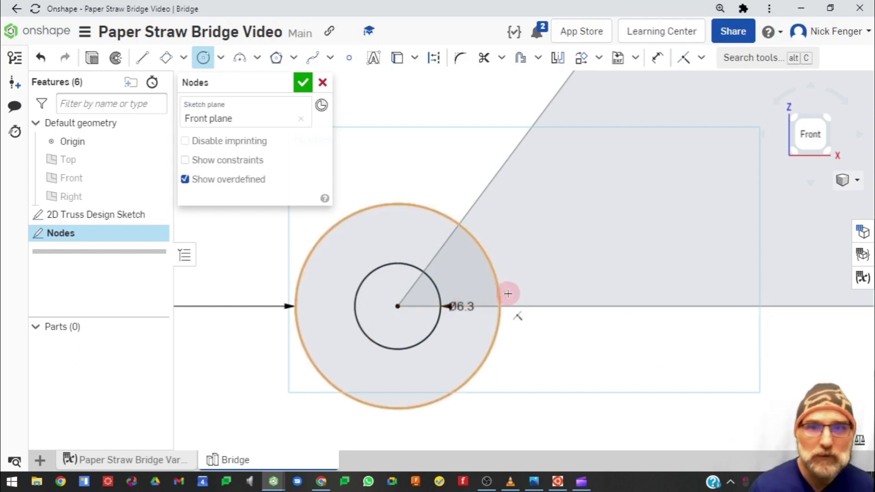
{"action": "key", "text": "Escape"}
Move the two diameter dimension labels to the left of the node circles
{"action": "left_click_drag", "start_coordinate": [462, 307], "coordinate": [217, 248]}
{"action": "scroll", "coordinate": [205, 336], "scroll_direction": "down", "scroll_amount": 5}
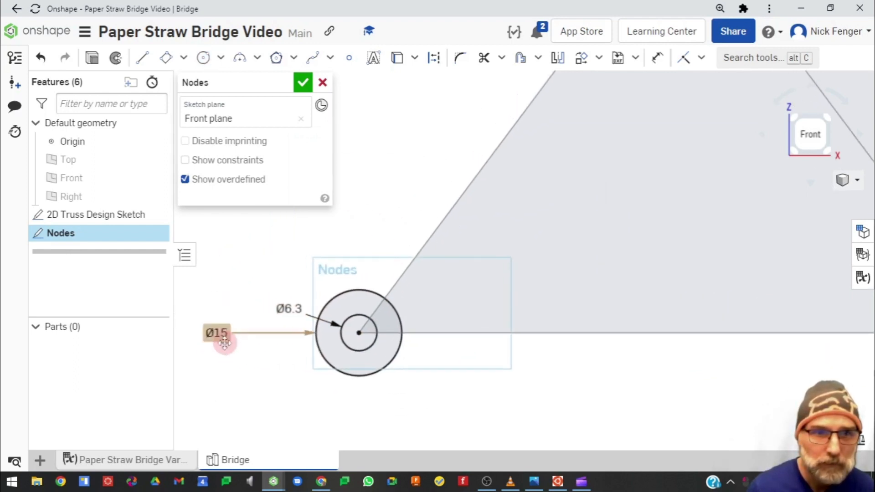
{"action": "mouse_move", "coordinate": [215, 332]}
{"action": "left_mouse_down"}
{"action": "mouse_move", "coordinate": [281, 337]}
{"action": "mouse_move", "coordinate": [301, 308]}
{"action": "left_mouse_up"}
{"action": "left_click", "coordinate": [294, 307]}
{"action": "left_click", "coordinate": [291, 312]}
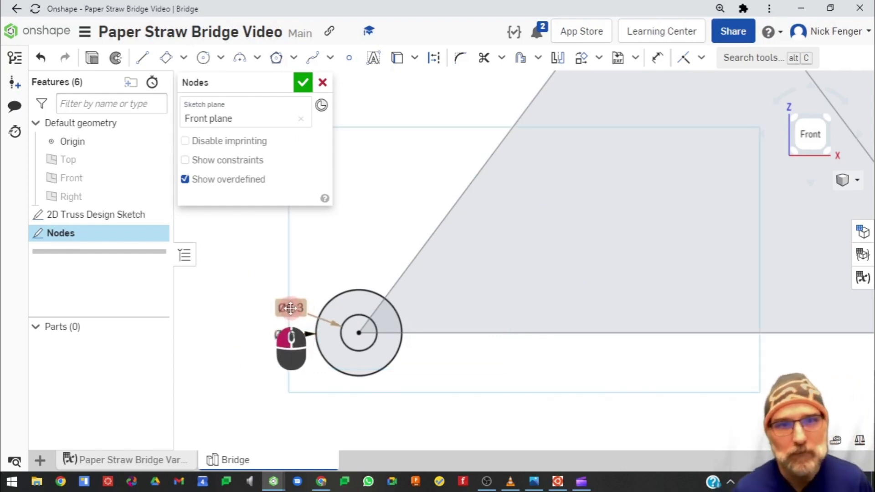
{"action": "scroll", "coordinate": [377, 373], "scroll_direction": "down", "scroll_amount": 2}
{"action": "scroll", "coordinate": [403, 381], "scroll_direction": "down", "scroll_amount": 3}
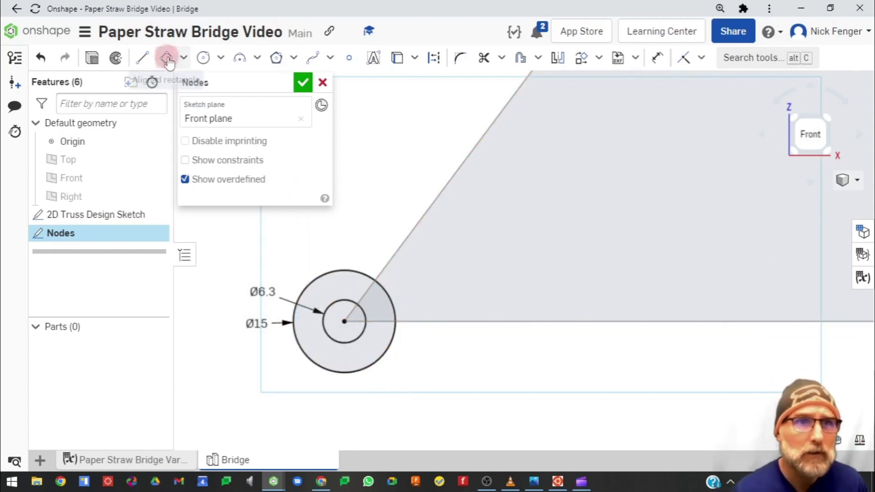
Draw an aligned rectangle off the outer node circle along the diagonal, with its width set to #node_straw_tab_width
{"action": "left_click", "coordinate": [183, 58]}
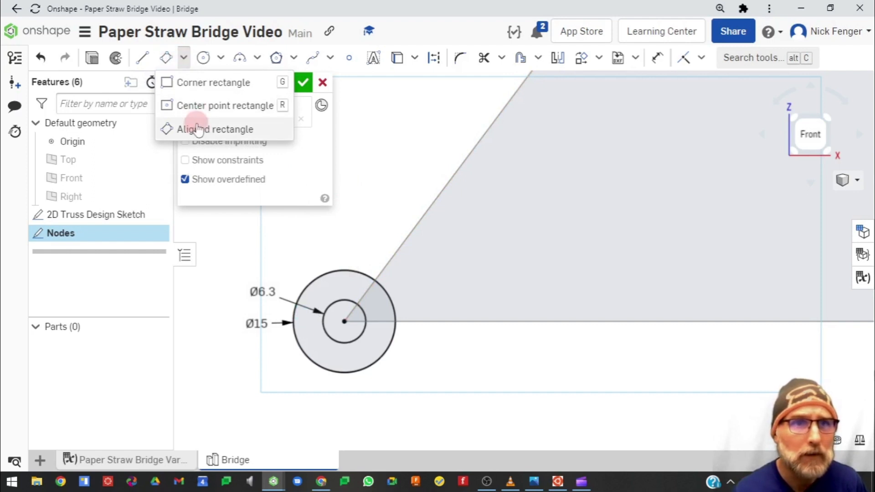
{"action": "left_click", "coordinate": [185, 130]}
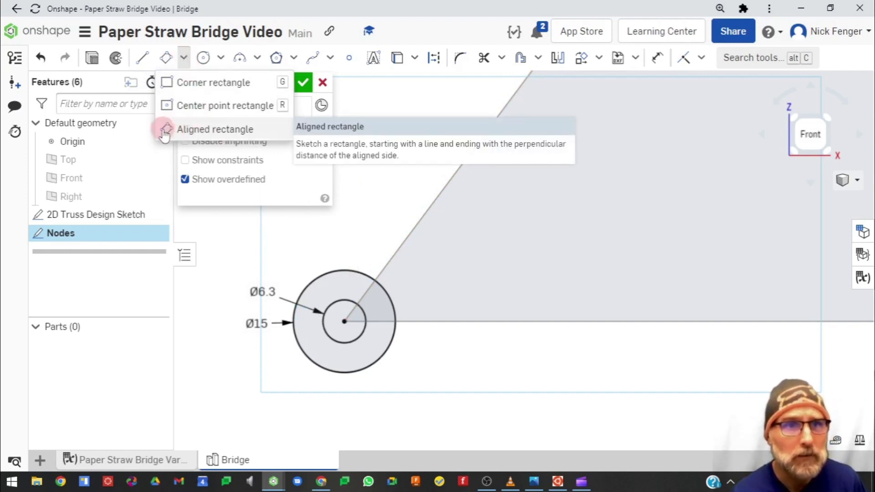
{"action": "left_click", "coordinate": [199, 129]}
{"action": "left_click", "coordinate": [387, 294]}
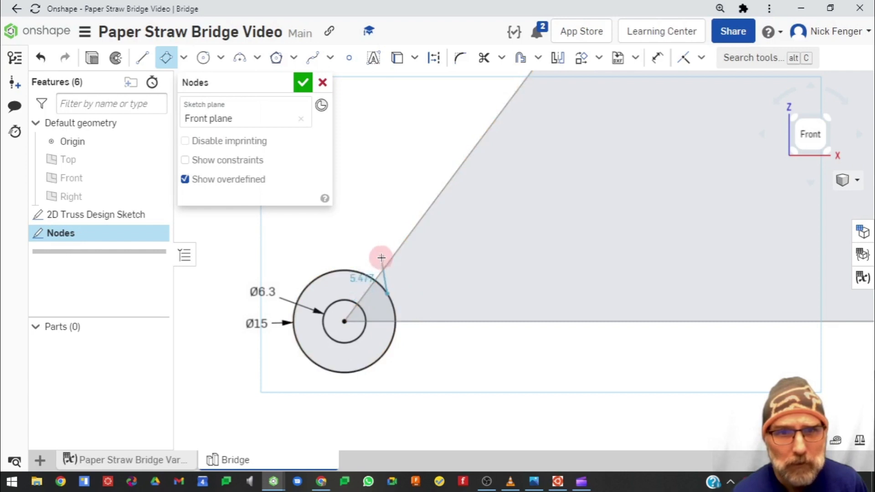
{"action": "left_click", "coordinate": [348, 269]}
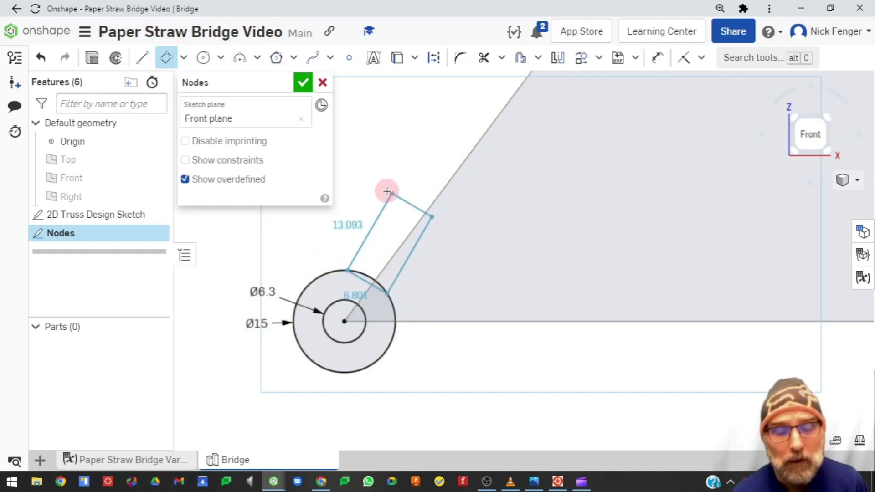
{"action": "left_click", "coordinate": [389, 191]}
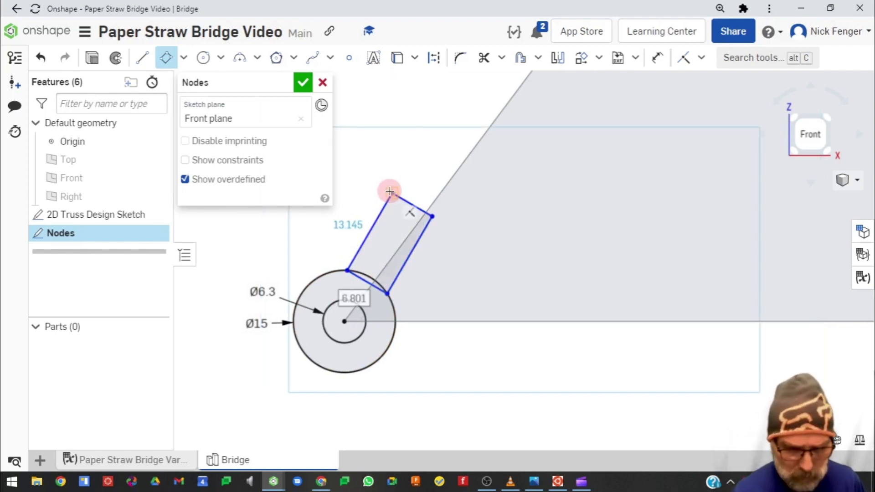
{"action": "key", "text": "equal"}
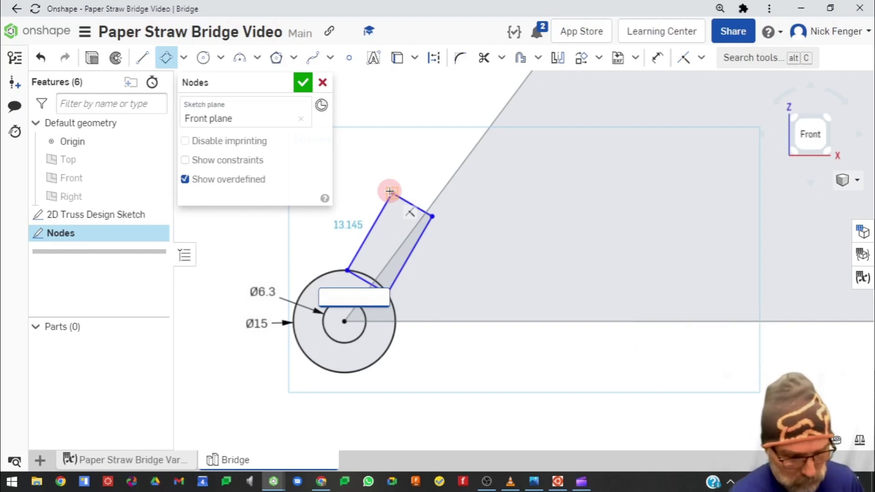
{"action": "type", "text": "wid"}
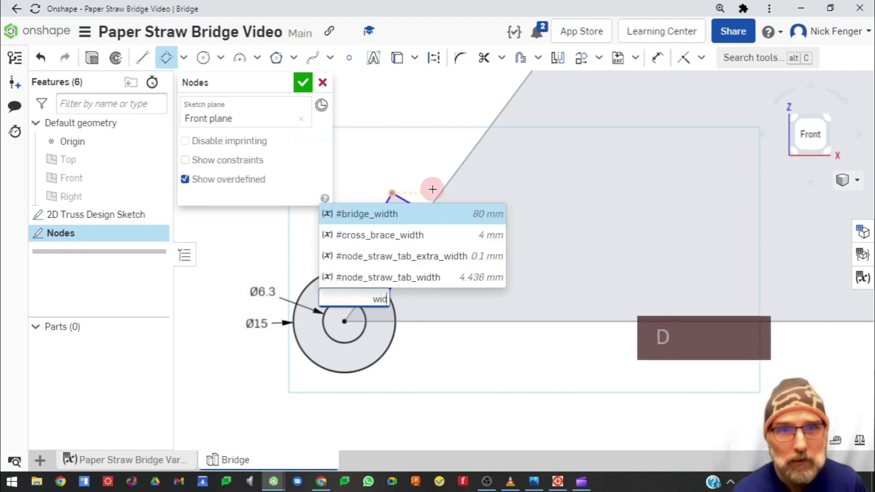
{"action": "left_click", "coordinate": [445, 277]}
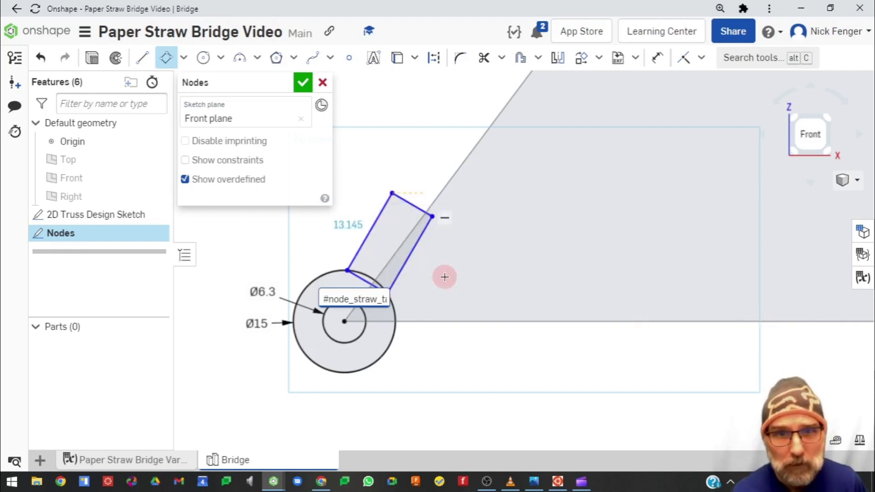
{"action": "key", "text": "Return"}
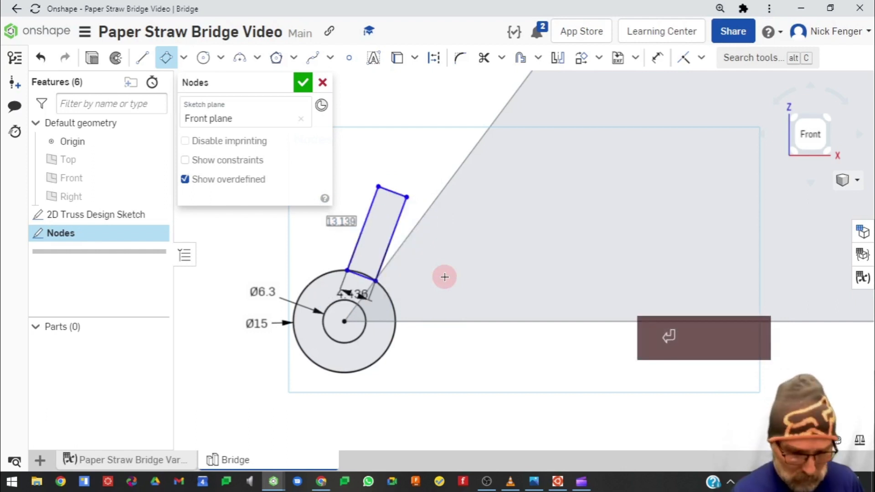
Set the tab rectangle's length to #node_straw_tab_length
{"action": "key", "text": "equal"}
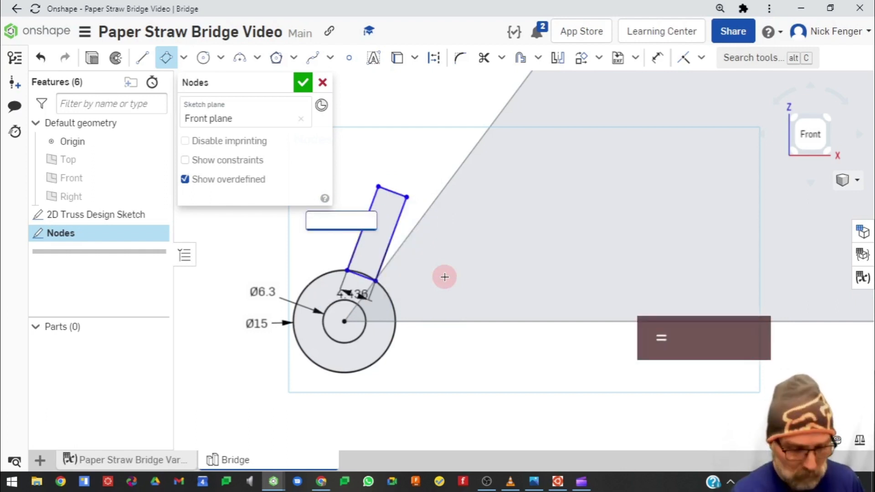
{"action": "type", "text": "len"}
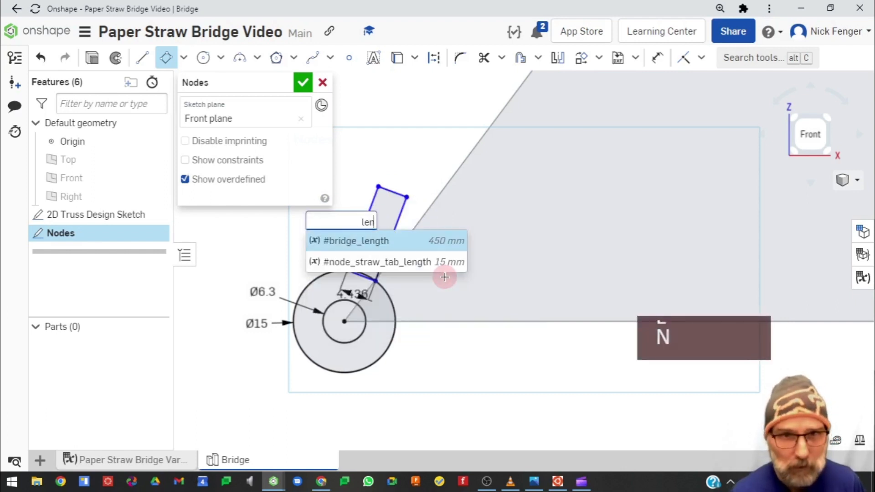
{"action": "key", "text": "Down"}
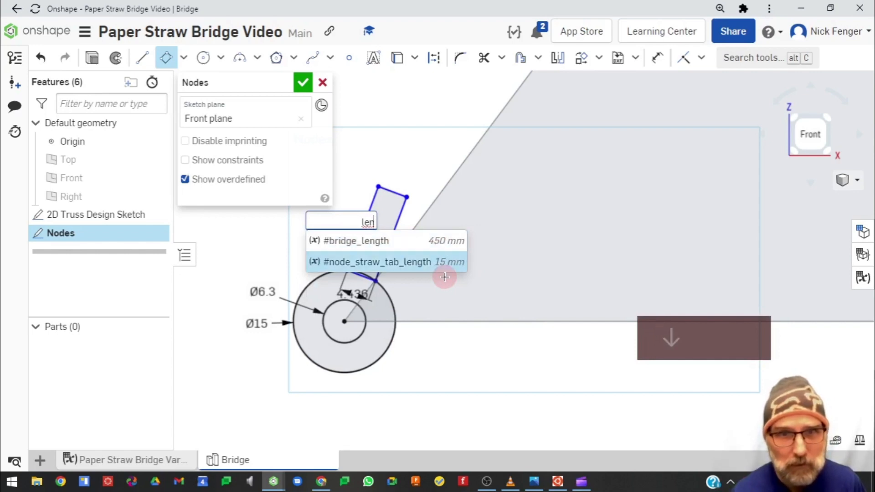
{"action": "key", "text": "Return"}
{"action": "key", "text": "Return"}
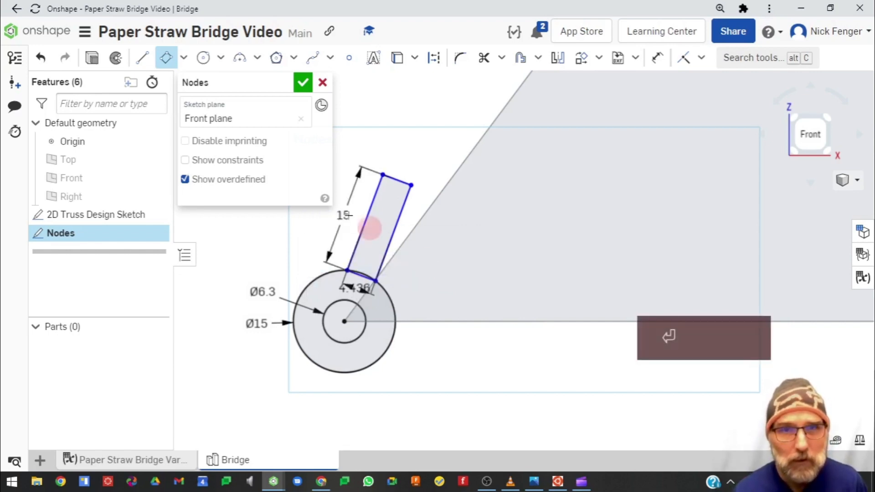
Stand the straw tab upright on top of the node circle and move its width dimension above it
{"action": "left_click", "coordinate": [412, 186]}
{"action": "key", "text": "Escape"}
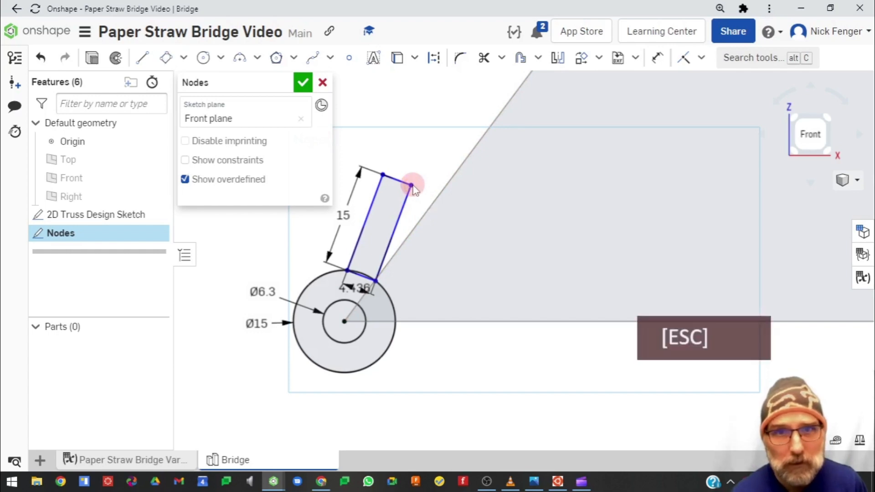
{"action": "mouse_move", "coordinate": [412, 189]}
{"action": "left_mouse_down"}
{"action": "mouse_move", "coordinate": [441, 203]}
{"action": "mouse_move", "coordinate": [469, 291]}
{"action": "mouse_move", "coordinate": [404, 170]}
{"action": "mouse_move", "coordinate": [396, 160]}
{"action": "mouse_move", "coordinate": [371, 177]}
{"action": "mouse_move", "coordinate": [396, 185]}
{"action": "mouse_move", "coordinate": [391, 176]}
{"action": "left_mouse_up"}
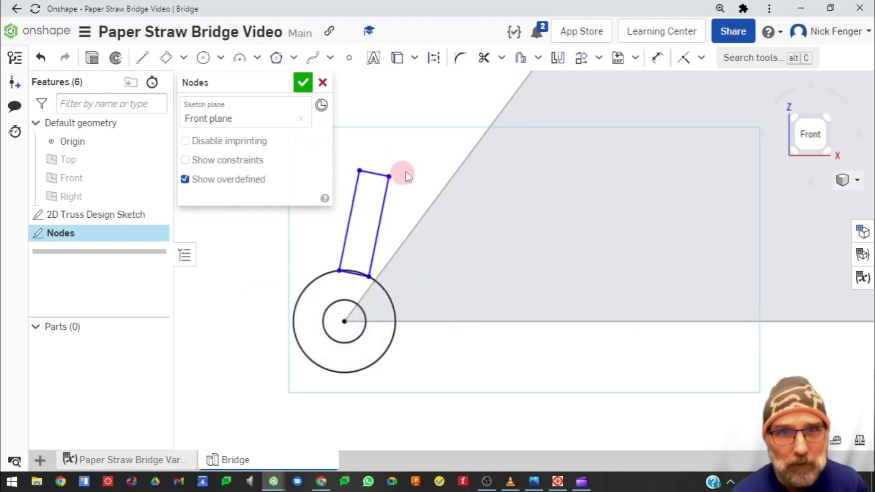
{"action": "left_click", "coordinate": [351, 57]}
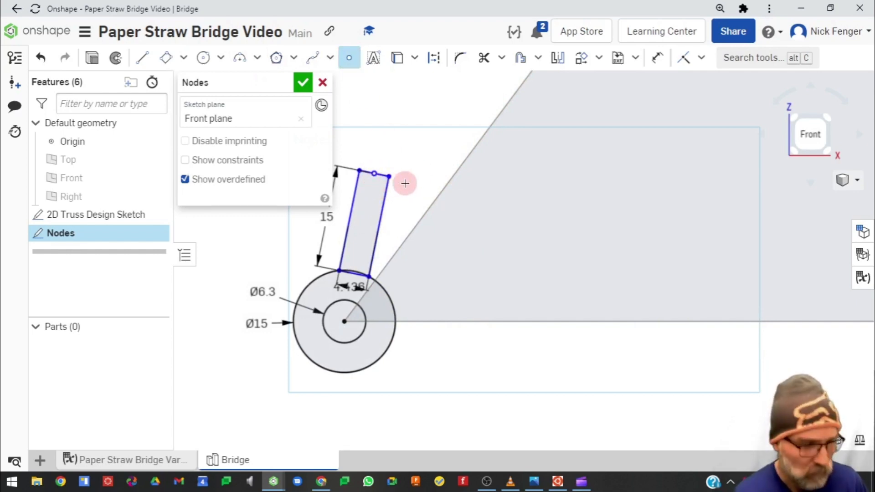
{"action": "key", "text": "Escape"}
{"action": "mouse_move", "coordinate": [374, 178]}
{"action": "left_mouse_down"}
{"action": "mouse_move", "coordinate": [436, 202]}
{"action": "mouse_move", "coordinate": [382, 178]}
{"action": "left_mouse_up"}
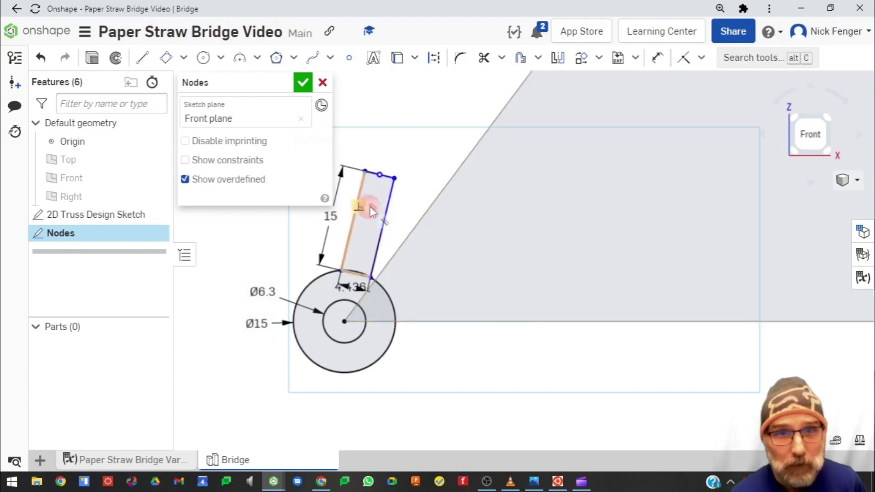
{"action": "left_click", "coordinate": [389, 197]}
{"action": "left_click", "coordinate": [448, 237]}
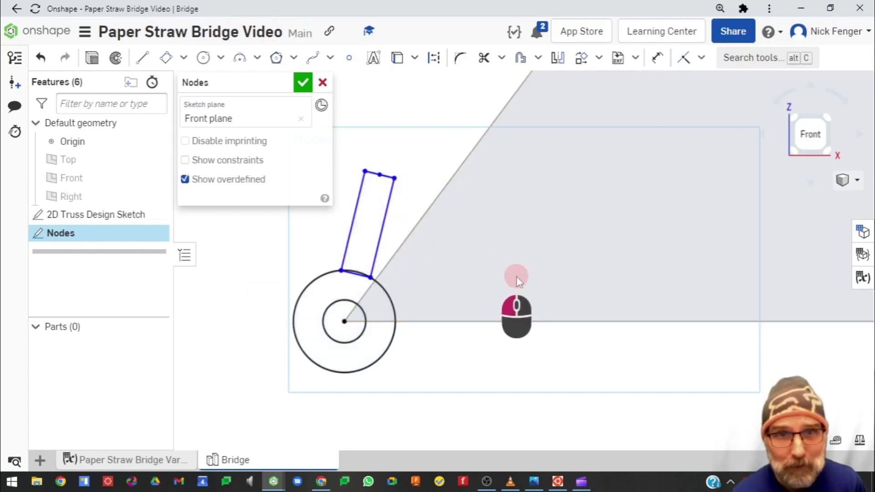
{"action": "left_click", "coordinate": [387, 179]}
{"action": "left_click", "coordinate": [436, 208]}
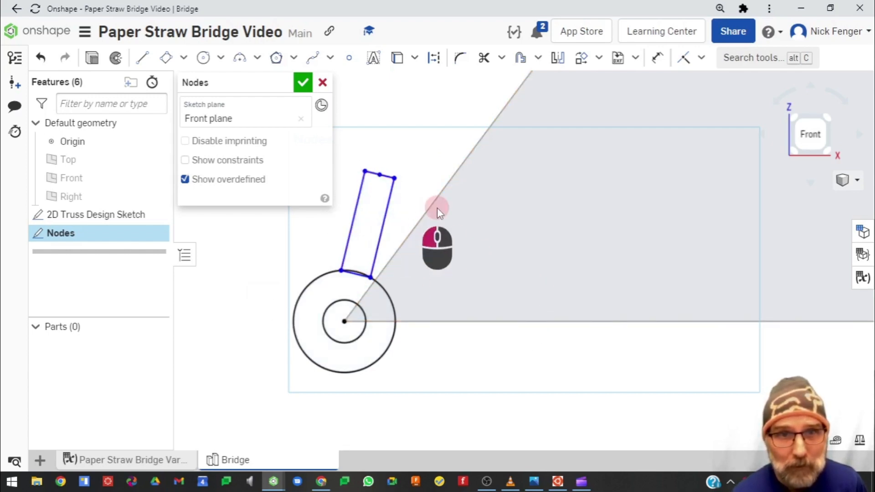
{"action": "left_click", "coordinate": [387, 177]}
{"action": "left_click", "coordinate": [447, 232]}
{"action": "left_click_drag", "start_coordinate": [379, 175], "coordinate": [357, 171]}
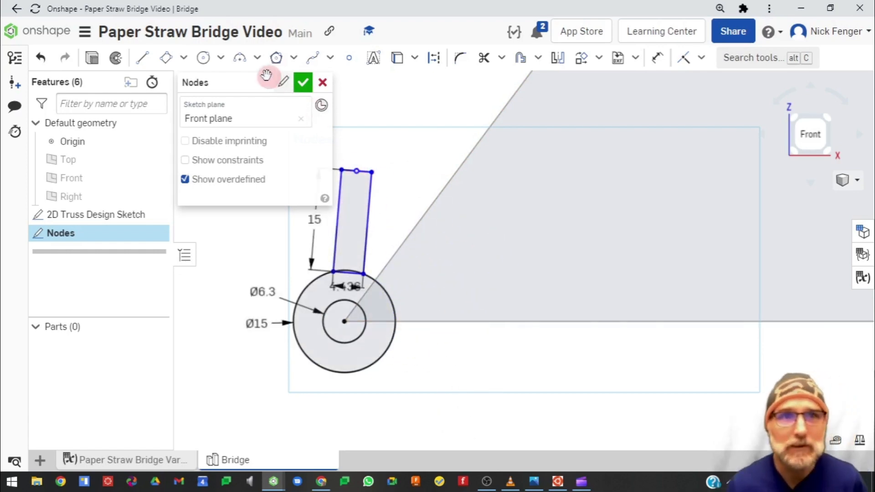
{"action": "mouse_move", "coordinate": [253, 83]}
{"action": "left_mouse_down"}
{"action": "mouse_move", "coordinate": [120, 314]}
{"action": "mouse_move", "coordinate": [121, 274]}
{"action": "left_mouse_up"}
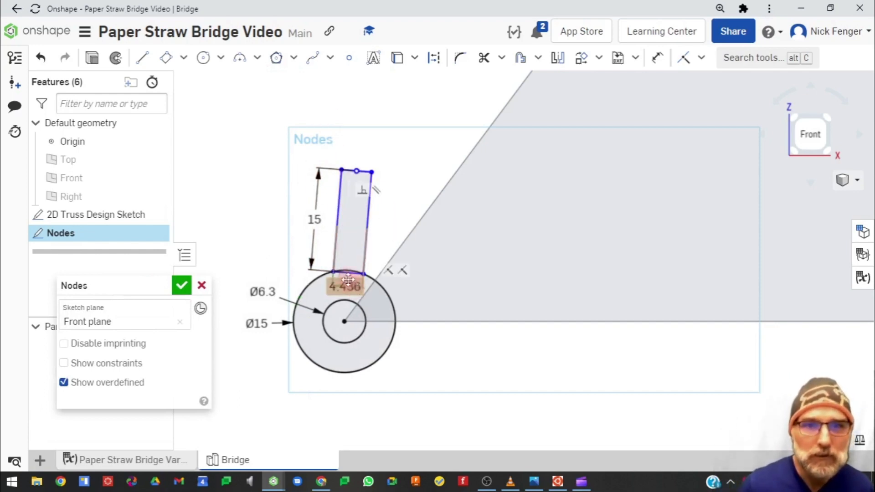
{"action": "left_click_drag", "start_coordinate": [347, 287], "coordinate": [319, 138]}
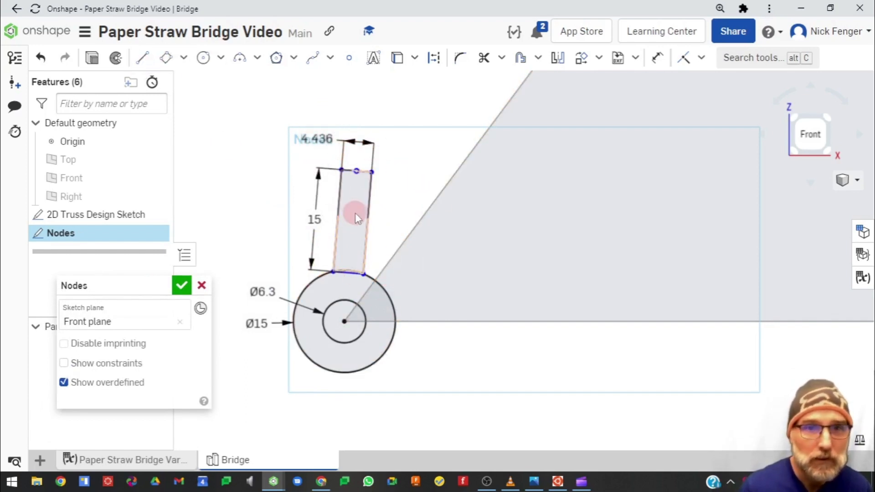
Copy the tab rectangle and paste a duplicate beside it
{"action": "key", "text": "Escape"}
{"action": "mouse_move", "coordinate": [388, 163]}
{"action": "left_mouse_down"}
{"action": "mouse_move", "coordinate": [328, 219]}
{"action": "mouse_move", "coordinate": [406, 168]}
{"action": "mouse_move", "coordinate": [324, 191]}
{"action": "mouse_move", "coordinate": [325, 288]}
{"action": "left_mouse_up"}
{"action": "key", "text": "Escape"}
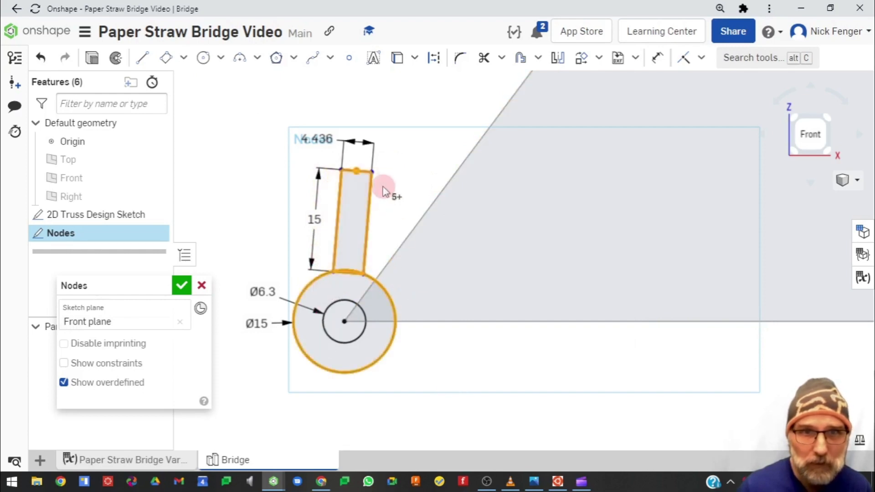
{"action": "left_click", "coordinate": [388, 295]}
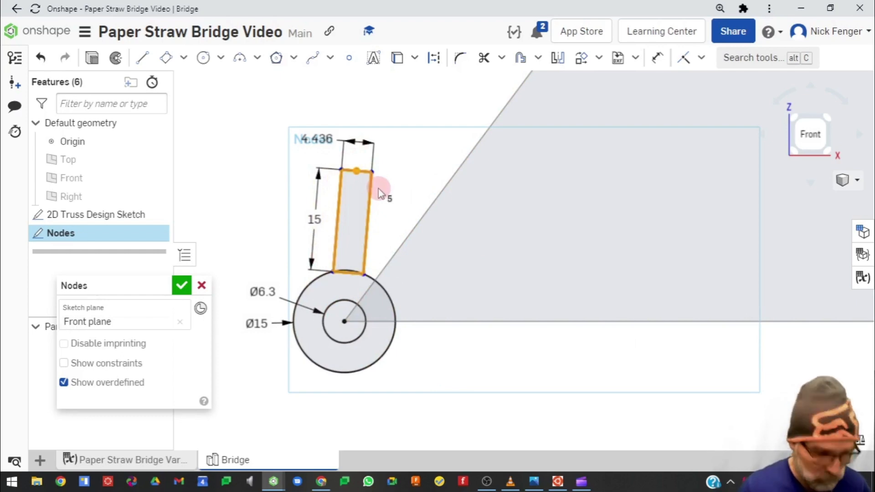
{"action": "key", "text": "ctrl+c"}
{"action": "key", "text": "ctrl+v"}
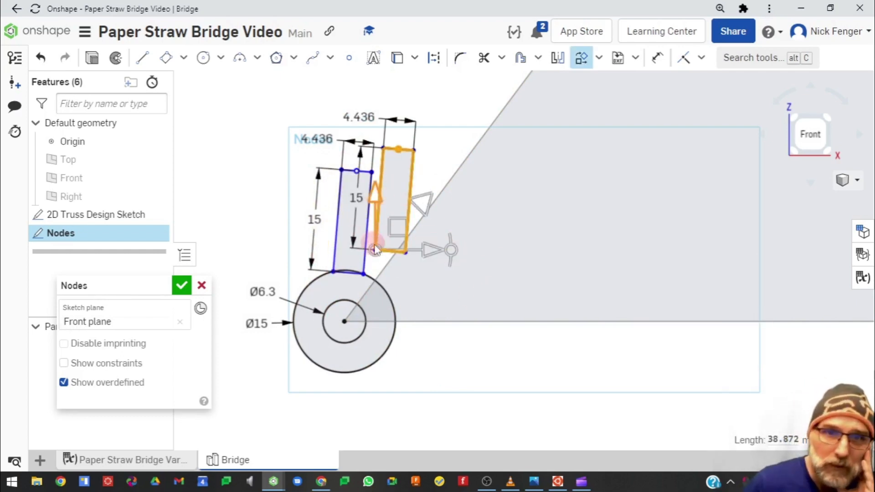
{"action": "left_click", "coordinate": [456, 140]}
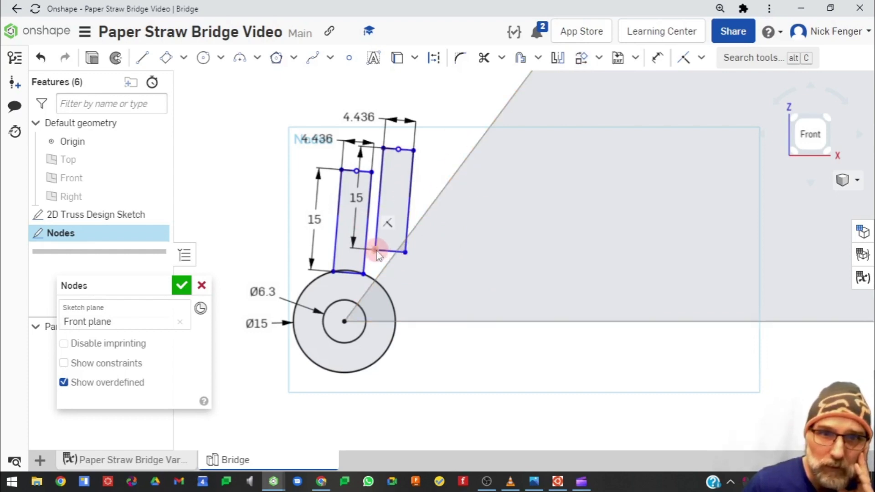
Attach the copied tab to the node circle and swing it to point diagonally down and right
{"action": "mouse_move", "coordinate": [376, 254]}
{"action": "left_mouse_down"}
{"action": "mouse_move", "coordinate": [400, 308]}
{"action": "mouse_move", "coordinate": [390, 344]}
{"action": "mouse_move", "coordinate": [395, 314]}
{"action": "left_mouse_up"}
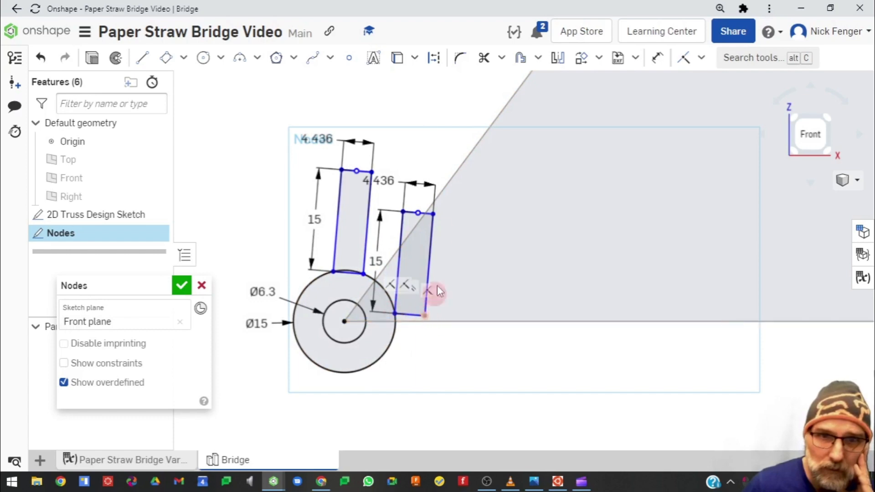
{"action": "left_click_drag", "start_coordinate": [432, 237], "coordinate": [429, 238]}
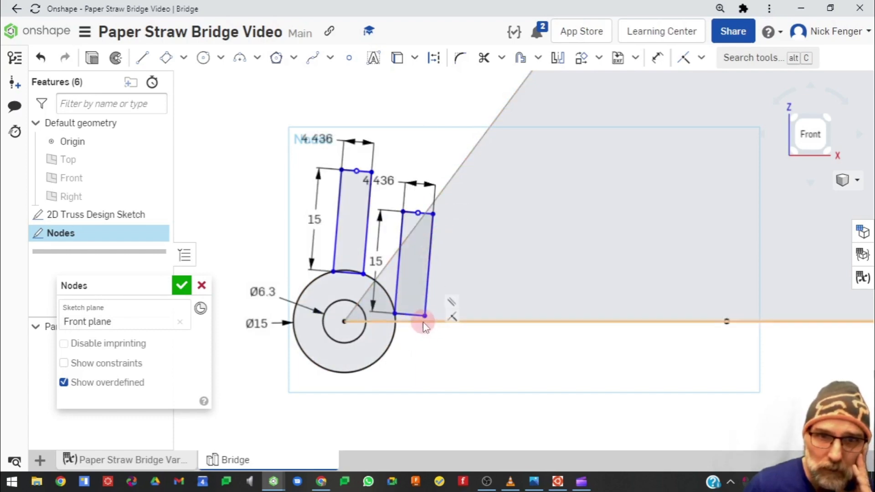
{"action": "mouse_move", "coordinate": [424, 315]}
{"action": "left_mouse_down"}
{"action": "mouse_move", "coordinate": [436, 300]}
{"action": "mouse_move", "coordinate": [395, 338]}
{"action": "left_mouse_up"}
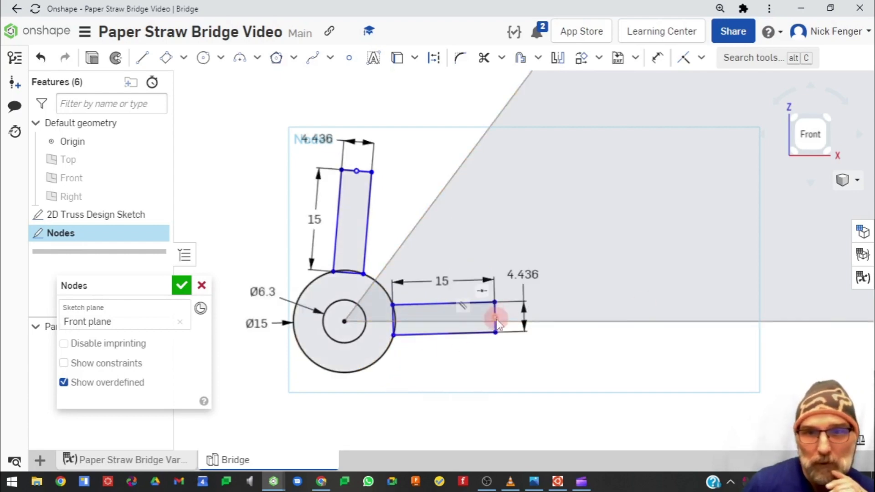
{"action": "left_click_drag", "start_coordinate": [496, 335], "coordinate": [527, 316]}
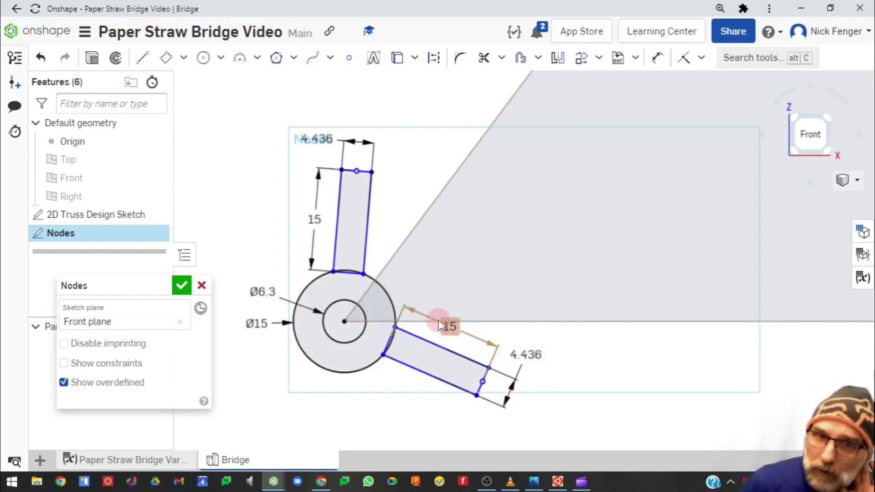
Copy the node circles with both tabs and paste a duplicate near the truss's top-left joint
{"action": "scroll", "coordinate": [377, 288], "scroll_direction": "down", "scroll_amount": 4}
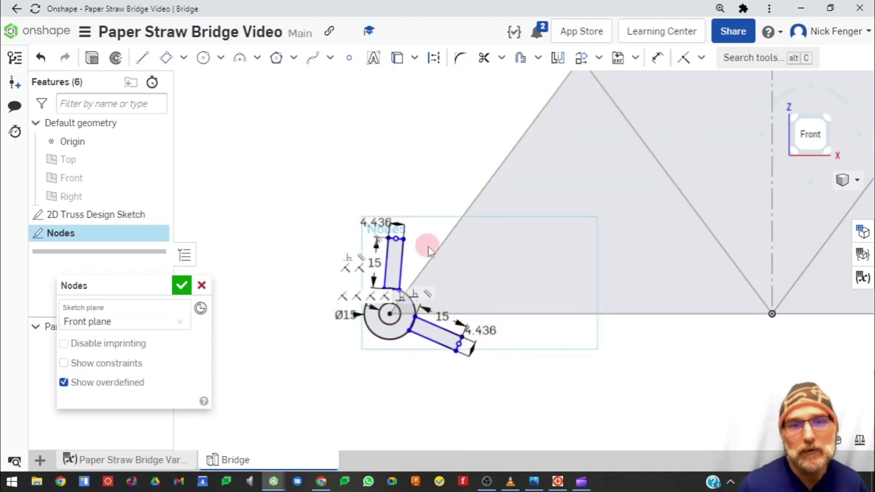
{"action": "scroll", "coordinate": [479, 268], "scroll_direction": "down", "scroll_amount": 2}
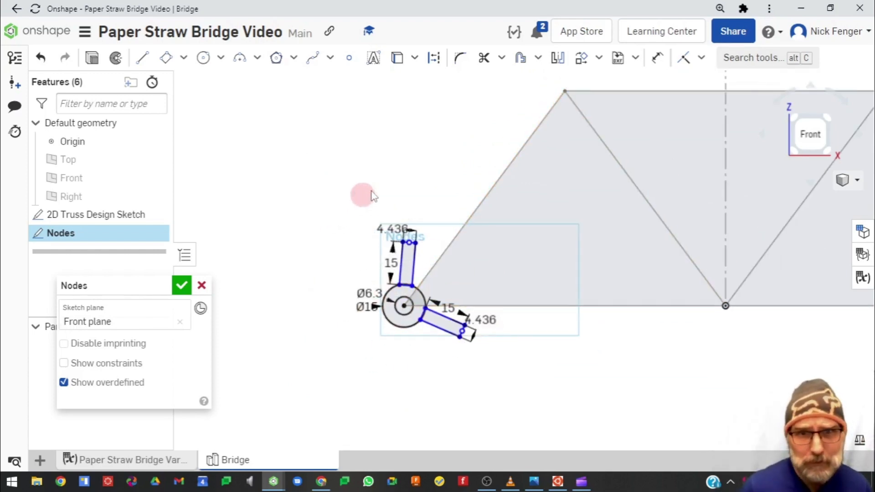
{"action": "mouse_move", "coordinate": [330, 193]}
{"action": "left_mouse_down"}
{"action": "mouse_move", "coordinate": [455, 365]}
{"action": "mouse_move", "coordinate": [509, 367]}
{"action": "mouse_move", "coordinate": [500, 363]}
{"action": "left_mouse_up"}
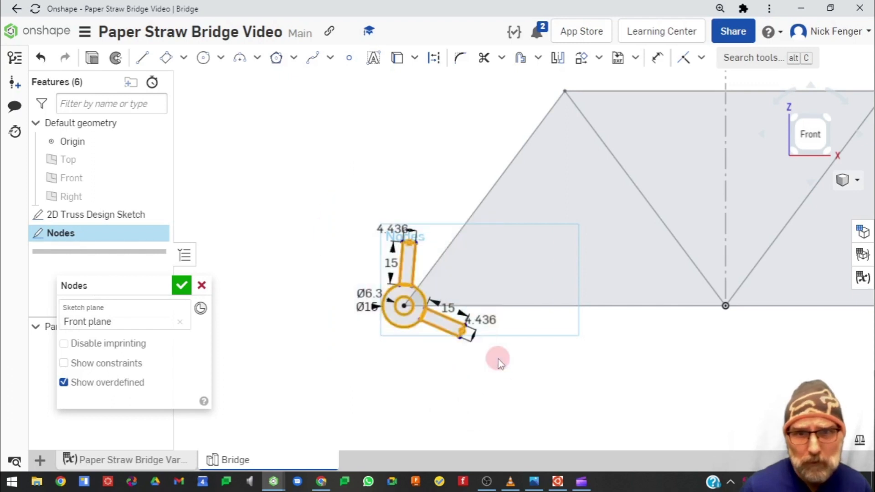
{"action": "key", "text": "ctrl+c"}
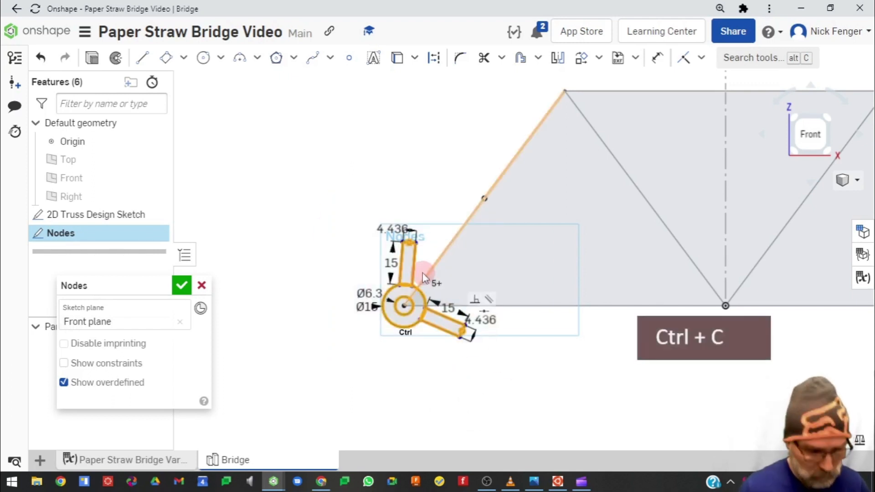
{"action": "key", "text": "ctrl+v"}
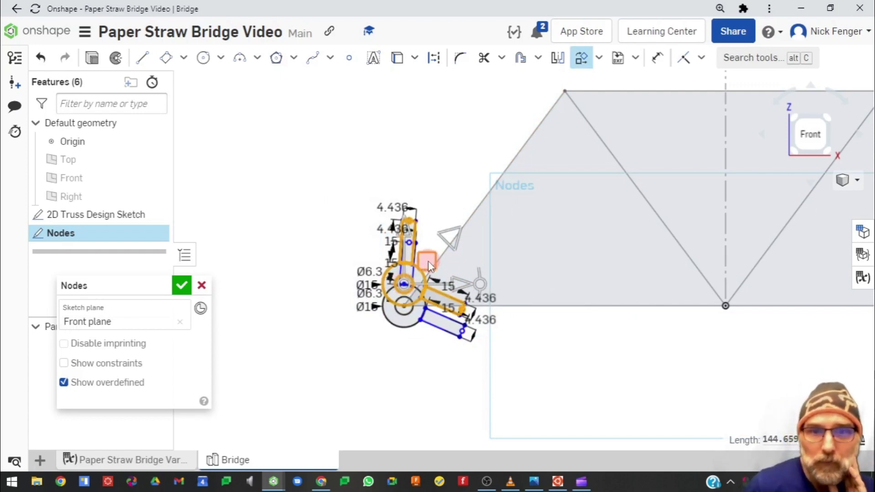
{"action": "left_click_drag", "start_coordinate": [428, 261], "coordinate": [474, 125]}
{"action": "left_click", "coordinate": [534, 113]}
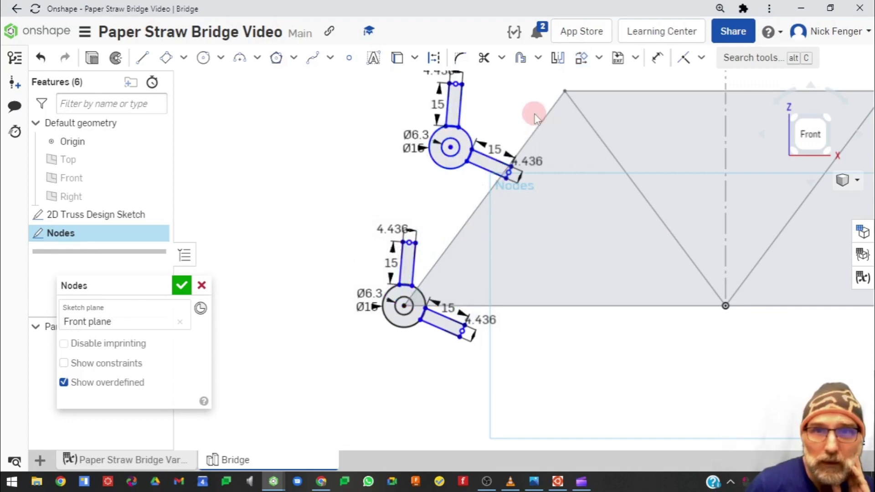
Attach the duplicate node's centre to the top-left truss joint
{"action": "scroll", "coordinate": [466, 213], "scroll_direction": "down", "scroll_amount": 3}
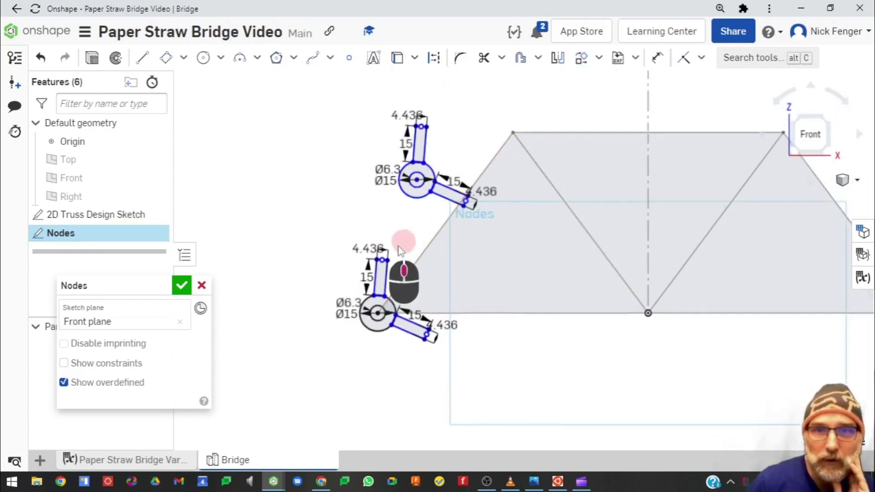
{"action": "scroll", "coordinate": [355, 230], "scroll_direction": "up", "scroll_amount": 3}
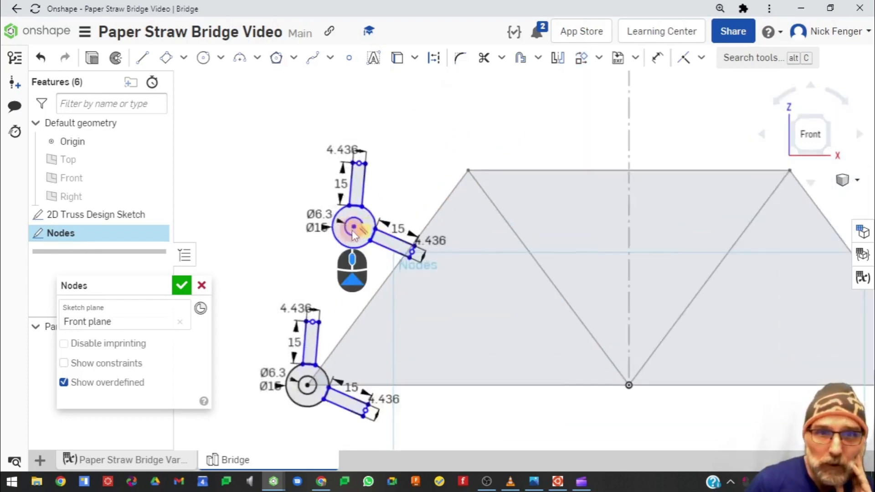
{"action": "mouse_move", "coordinate": [357, 226]}
{"action": "left_mouse_down"}
{"action": "mouse_move", "coordinate": [532, 151]}
{"action": "mouse_move", "coordinate": [522, 148]}
{"action": "left_mouse_up"}
{"action": "scroll", "coordinate": [456, 217], "scroll_direction": "down", "scroll_amount": 3}
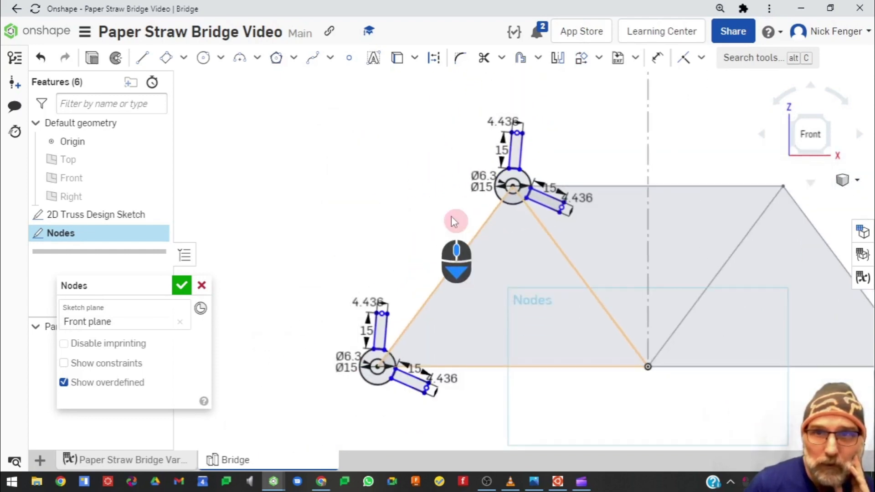
{"action": "middle_click_drag", "start_coordinate": [432, 197], "coordinate": [369, 231]}
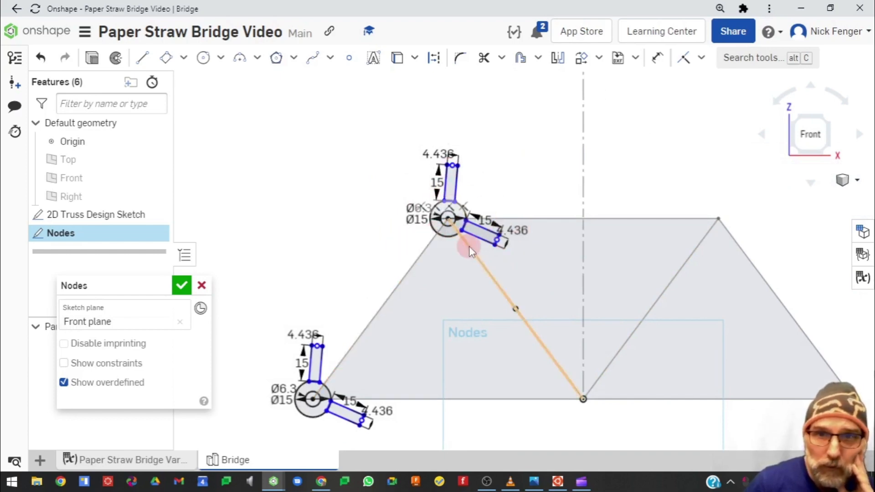
Copy the upright tab on the top-left node and paste a duplicate beside it
{"action": "scroll", "coordinate": [428, 140], "scroll_direction": "up", "scroll_amount": 2}
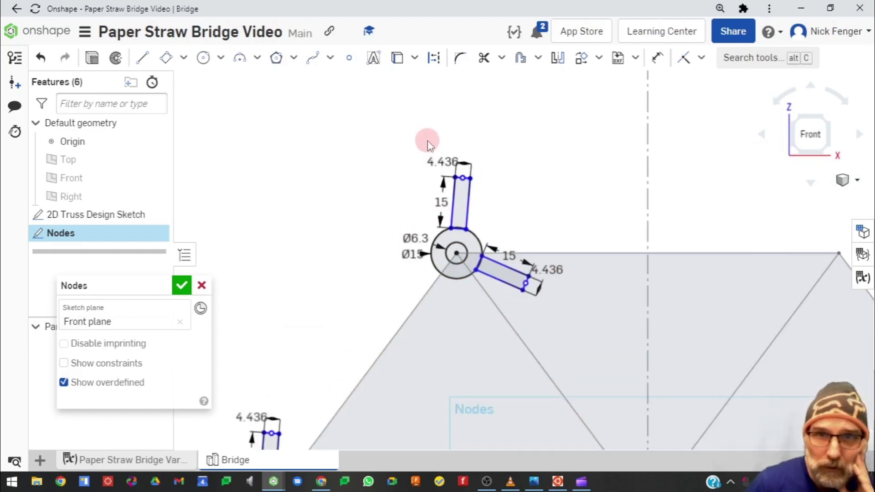
{"action": "left_click_drag", "start_coordinate": [441, 145], "coordinate": [477, 238]}
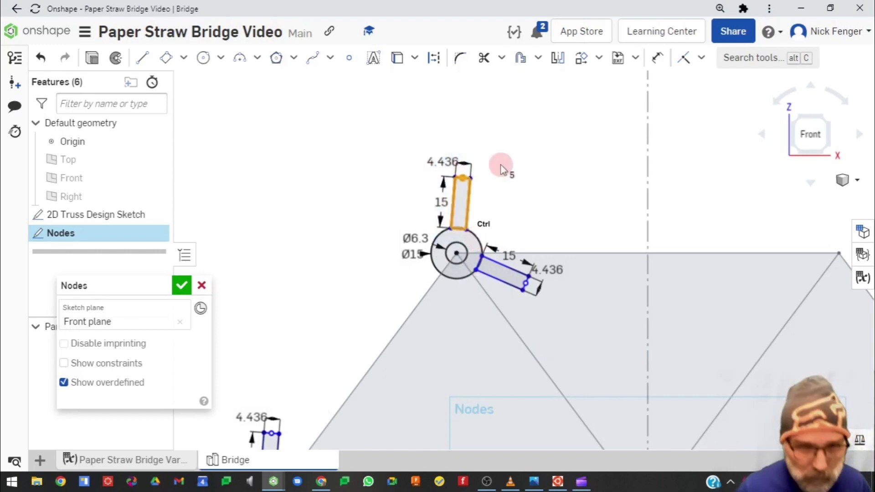
{"action": "key", "text": "ctrl+c"}
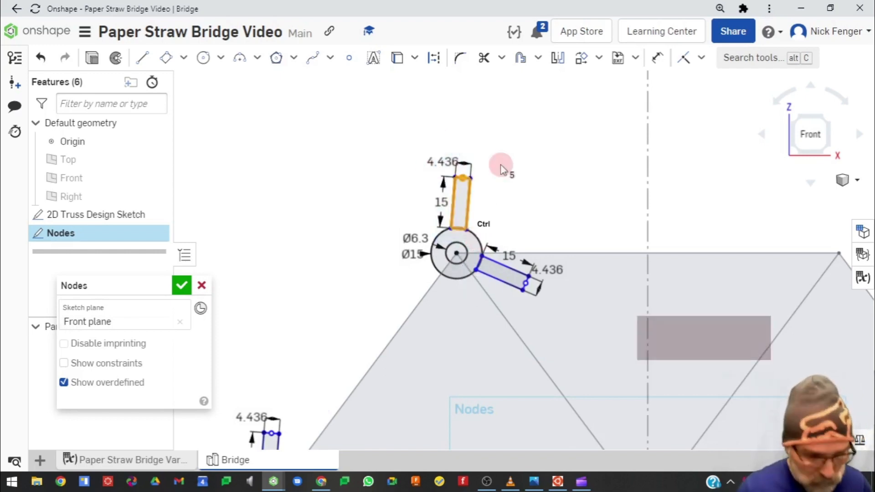
{"action": "key", "text": "ctrl+v"}
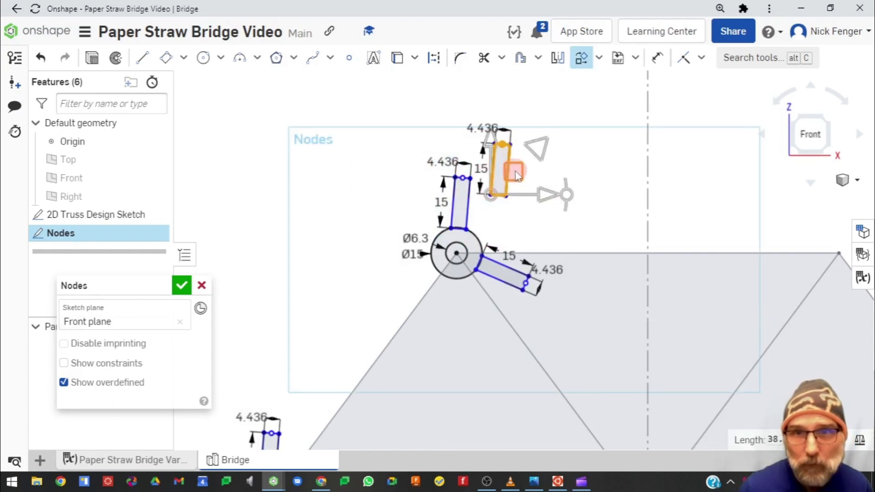
{"action": "left_click", "coordinate": [524, 219]}
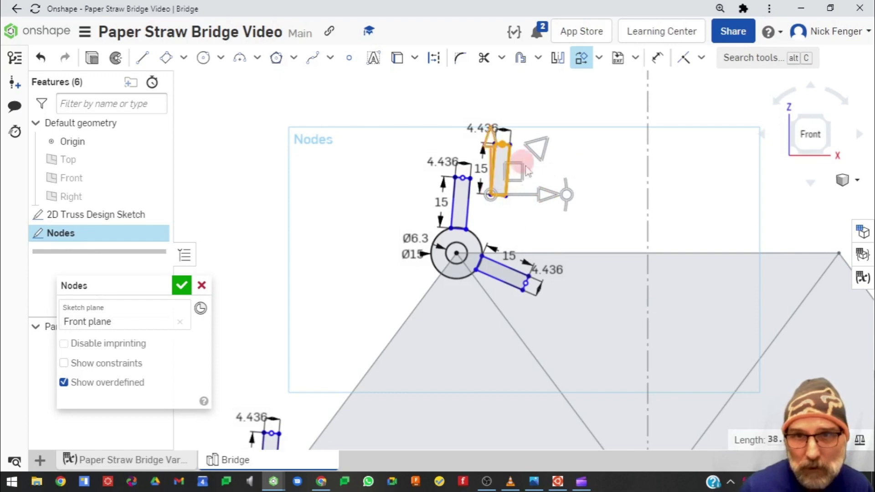
{"action": "left_click", "coordinate": [526, 215]}
Attach the copied tab to the node circle and swing it to point horizontally left
{"action": "left_click_drag", "start_coordinate": [491, 195], "coordinate": [380, 240]}
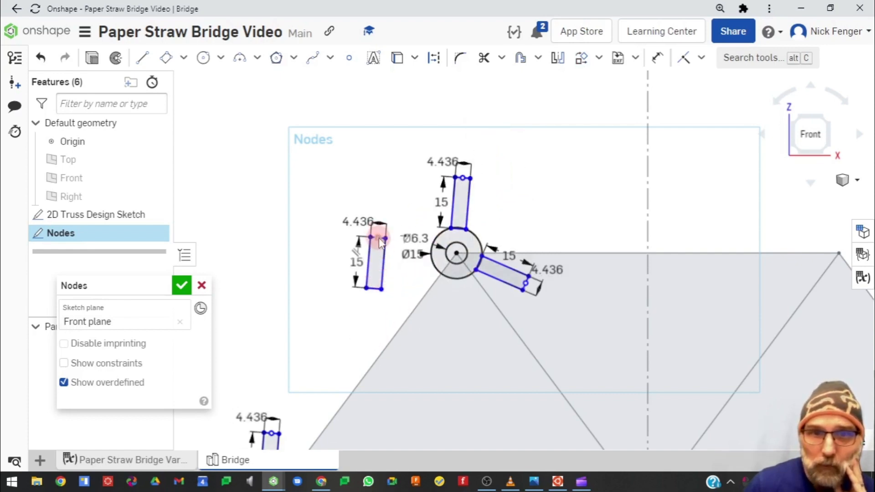
{"action": "left_click", "coordinate": [383, 289]}
{"action": "left_click_drag", "start_coordinate": [382, 289], "coordinate": [433, 266]}
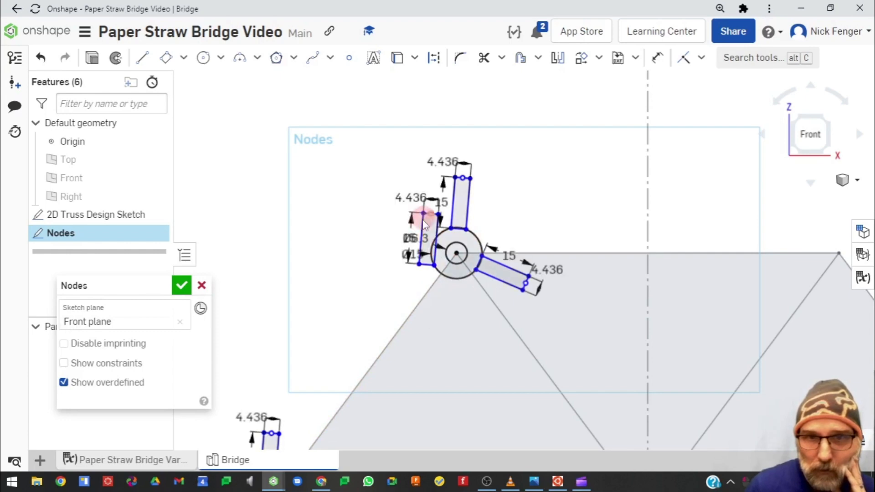
{"action": "left_click_drag", "start_coordinate": [422, 214], "coordinate": [394, 271]}
{"action": "left_click_drag", "start_coordinate": [448, 273], "coordinate": [433, 268]}
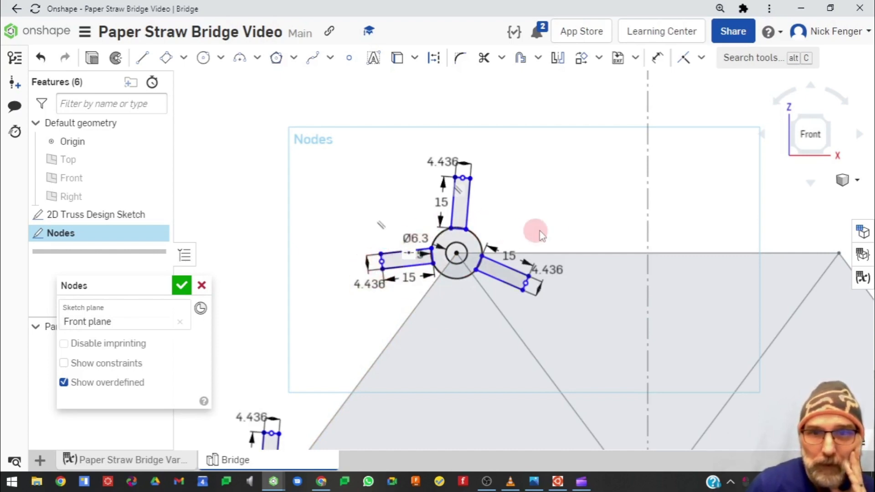
Inspect the copied tab dimensions on the top-left node to check their variable expressions
{"action": "scroll", "coordinate": [552, 232], "scroll_direction": "down", "scroll_amount": 3}
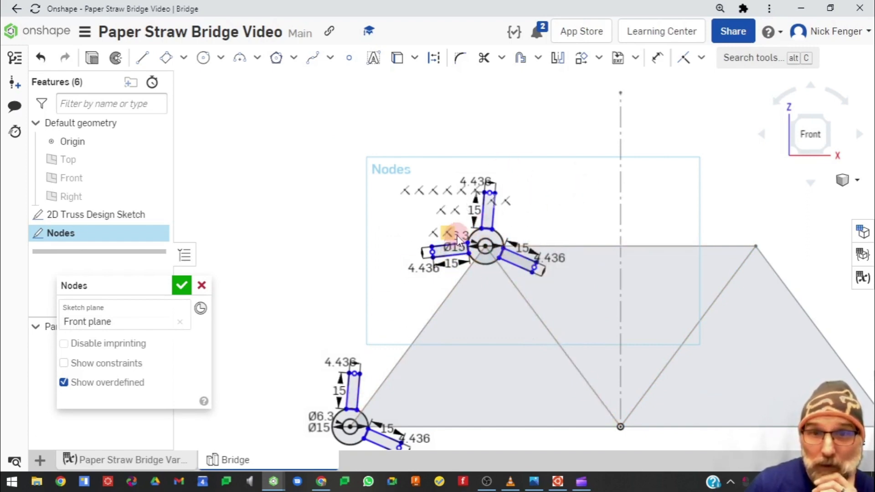
{"action": "double_click", "coordinate": [478, 181]}
{"action": "key", "text": "Escape"}
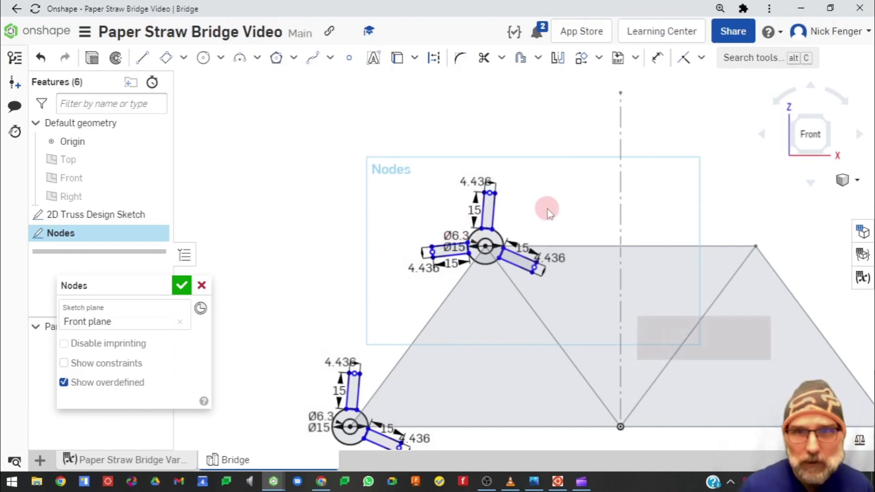
{"action": "double_click", "coordinate": [453, 235]}
{"action": "key", "text": "Escape"}
{"action": "double_click", "coordinate": [552, 256]}
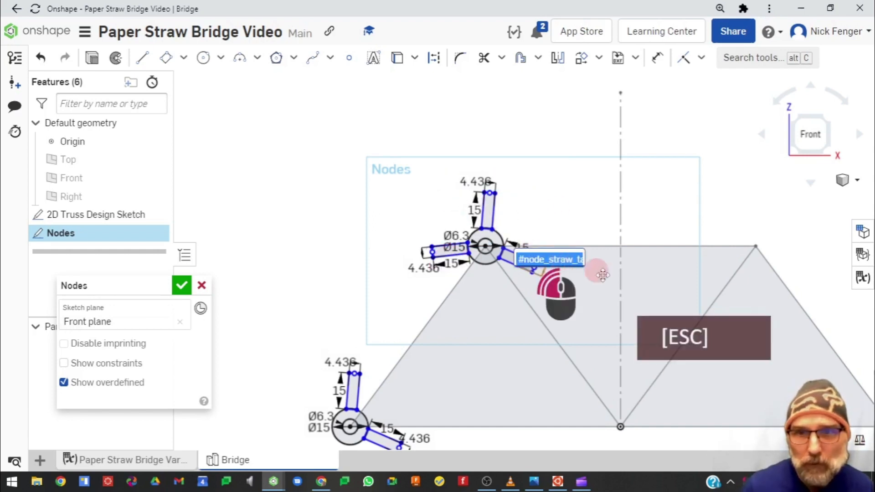
{"action": "key", "text": "Escape"}
{"action": "key", "text": "Escape"}
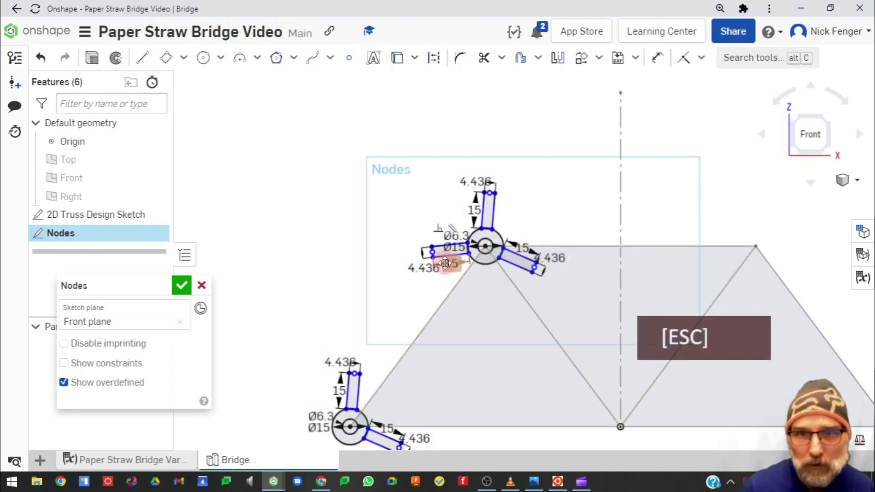
{"action": "double_click", "coordinate": [451, 263]}
{"action": "key", "text": "Escape"}
Copy the three-tab top-left node and paste a duplicate below it
{"action": "scroll", "coordinate": [480, 272], "scroll_direction": "up", "scroll_amount": 4}
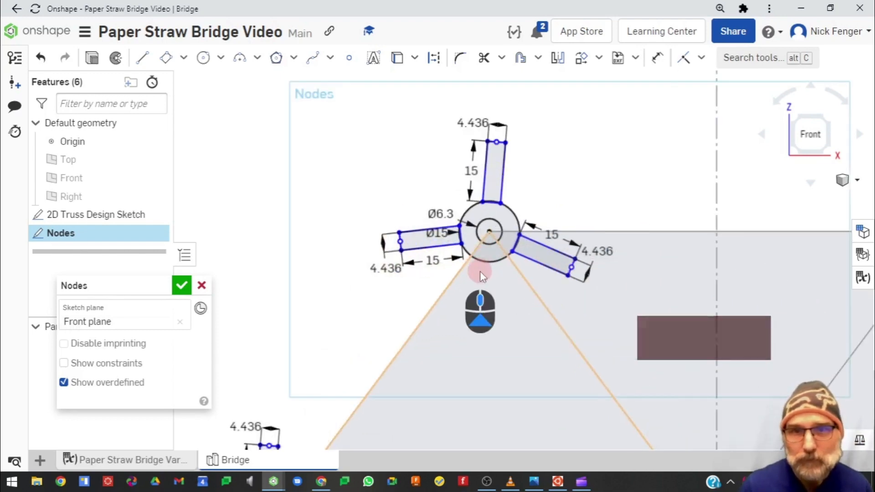
{"action": "scroll", "coordinate": [330, 182], "scroll_direction": "down", "scroll_amount": 6}
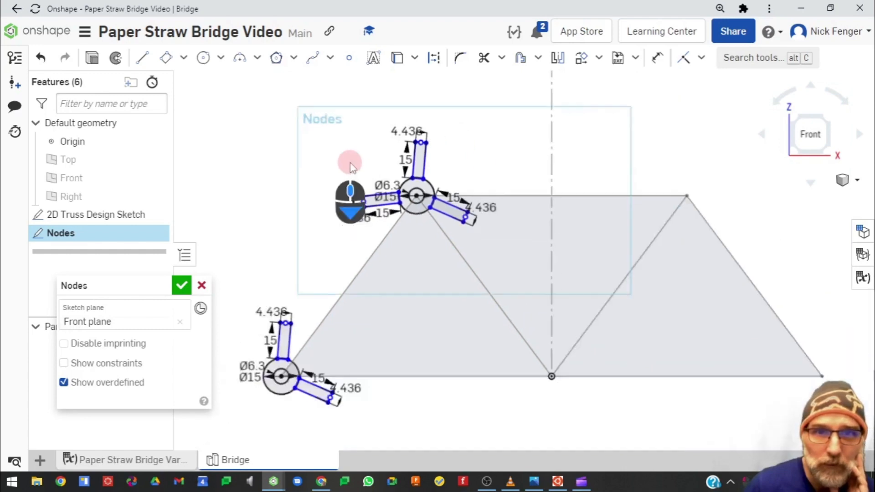
{"action": "mouse_move", "coordinate": [313, 107]}
{"action": "left_mouse_down"}
{"action": "mouse_move", "coordinate": [336, 165]}
{"action": "mouse_move", "coordinate": [482, 234]}
{"action": "left_mouse_up"}
{"action": "key", "text": "ctrl+c"}
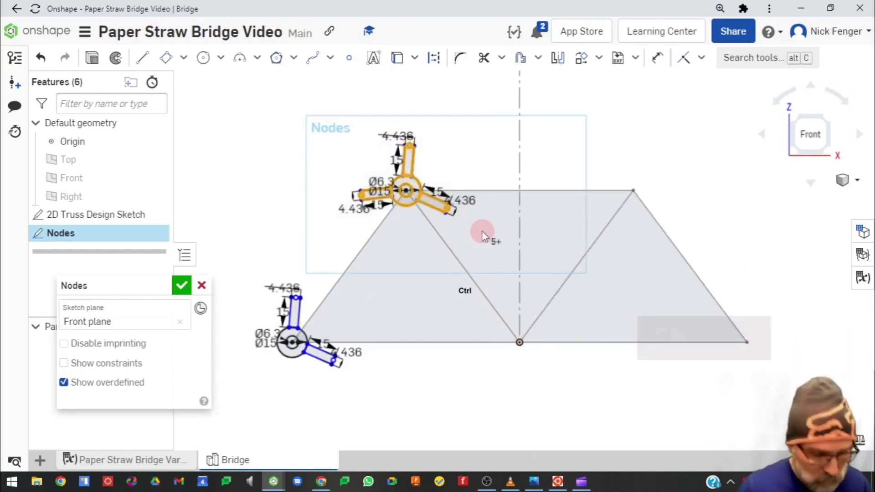
{"action": "key", "text": "ctrl+v"}
{"action": "left_click", "coordinate": [481, 234]}
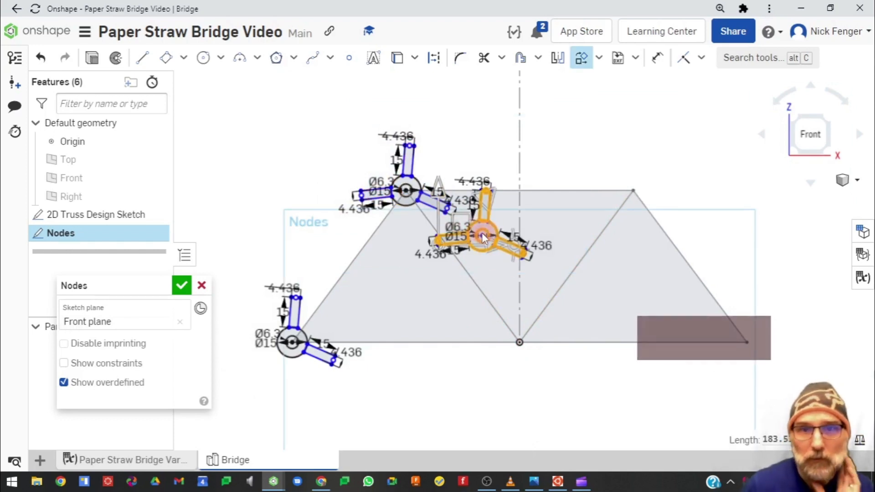
Attach the duplicate node's centre to the bottom middle truss joint and tilt its upright tab toward the upper-left diagonal
{"action": "left_click_drag", "start_coordinate": [463, 219], "coordinate": [539, 382]}
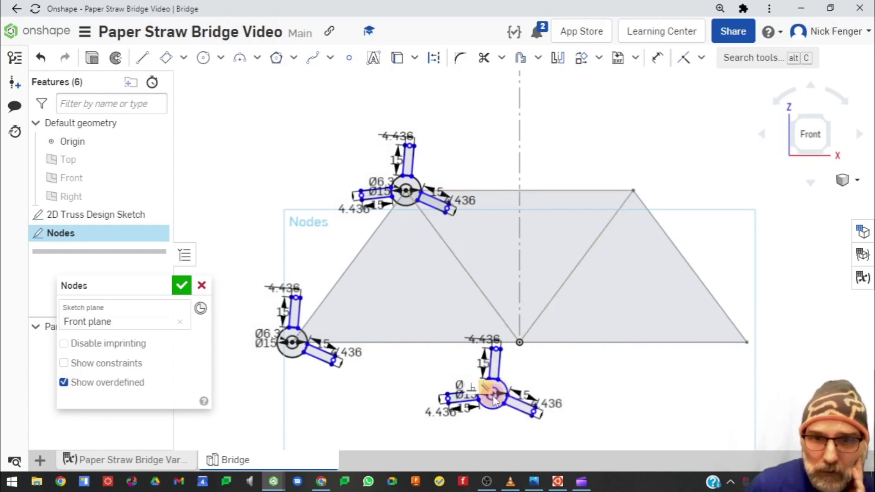
{"action": "scroll", "coordinate": [492, 392], "scroll_direction": "up", "scroll_amount": 4}
{"action": "scroll", "coordinate": [492, 391], "scroll_direction": "down", "scroll_amount": 1}
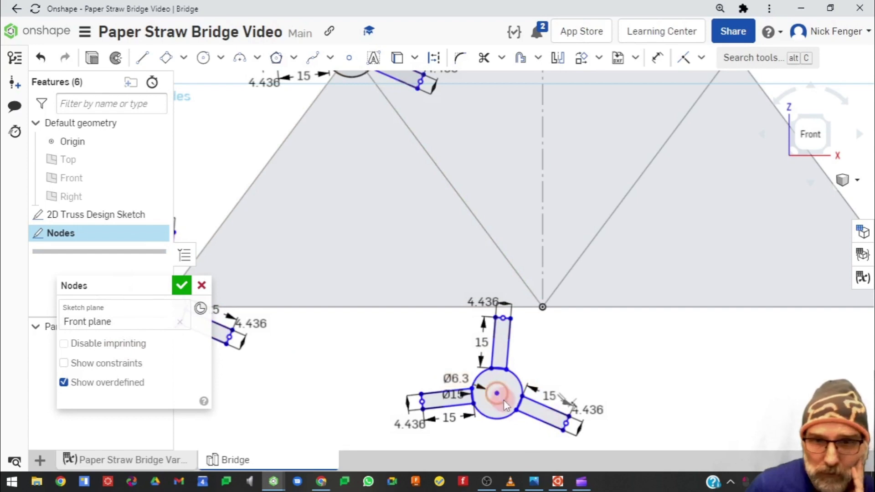
{"action": "left_click_drag", "start_coordinate": [497, 398], "coordinate": [544, 309]}
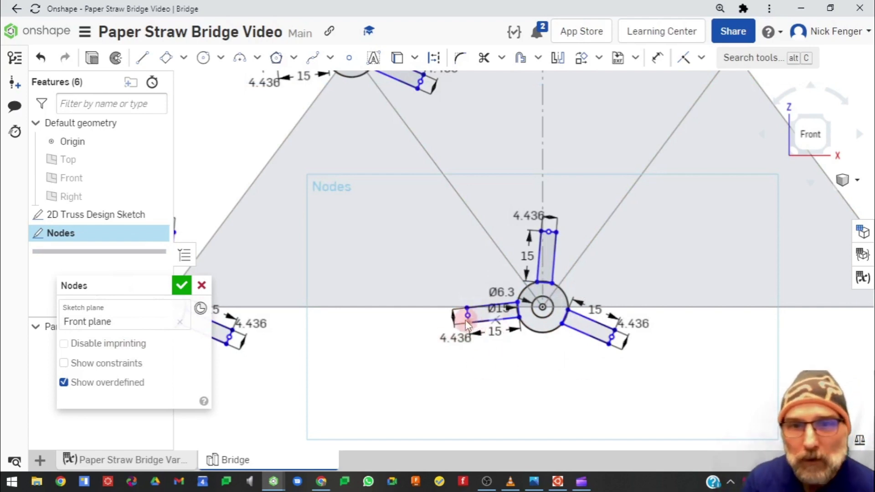
{"action": "left_click_drag", "start_coordinate": [551, 235], "coordinate": [522, 270]}
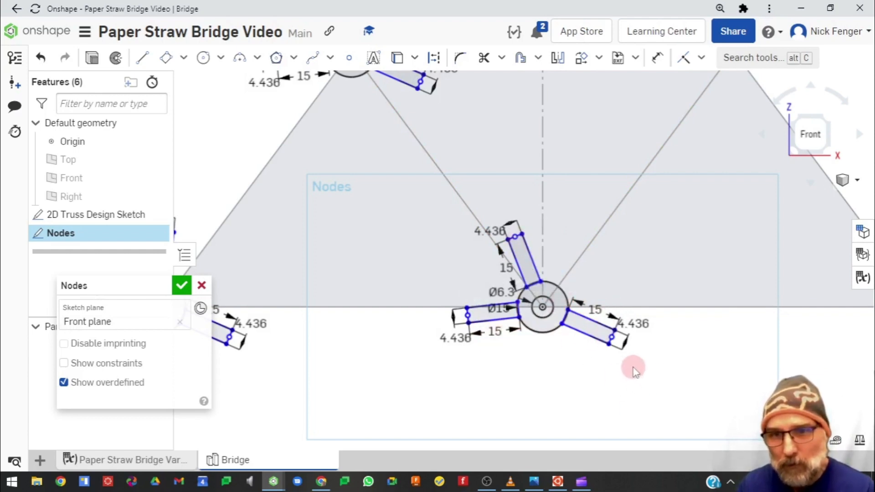
{"action": "left_click_drag", "start_coordinate": [632, 366], "coordinate": [556, 315]}
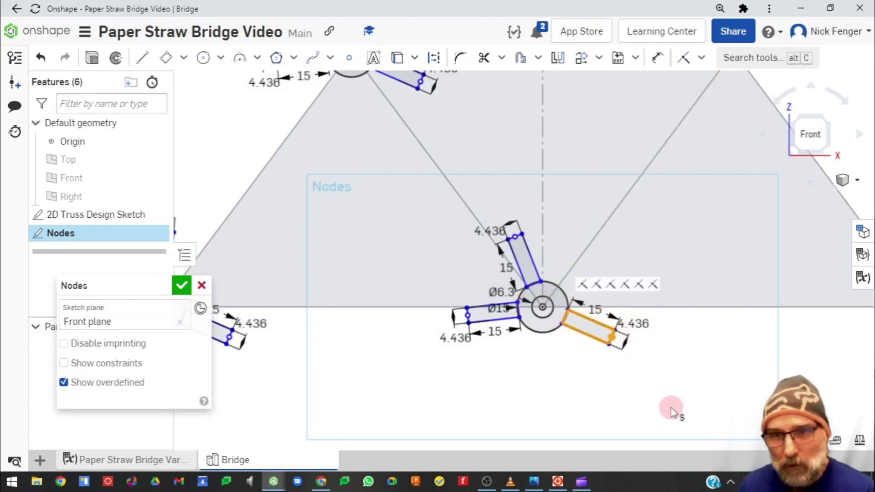
{"action": "key", "text": "ctrl+c"}
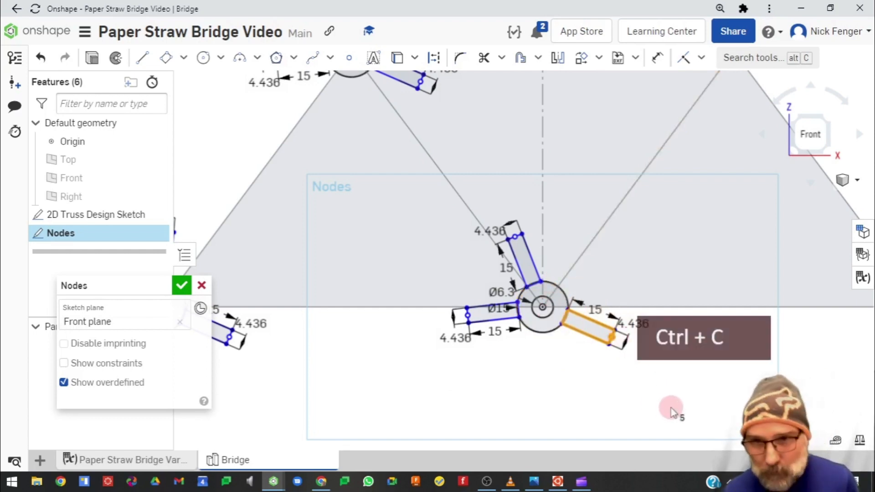
{"action": "left_click", "coordinate": [577, 417]}
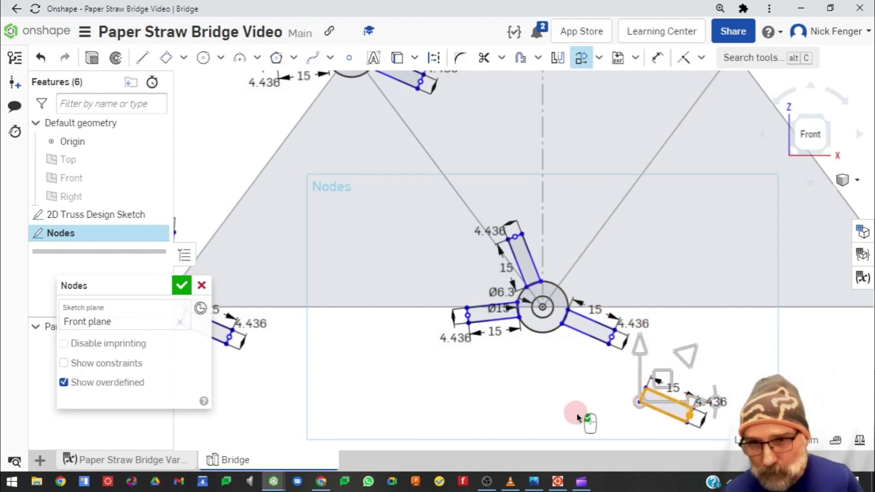
{"action": "left_click", "coordinate": [635, 395]}
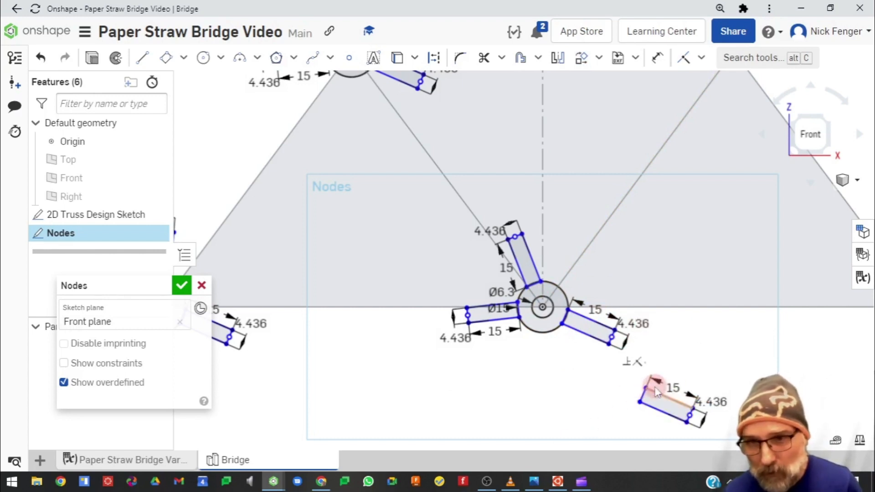
{"action": "key", "text": "ctrl+z"}
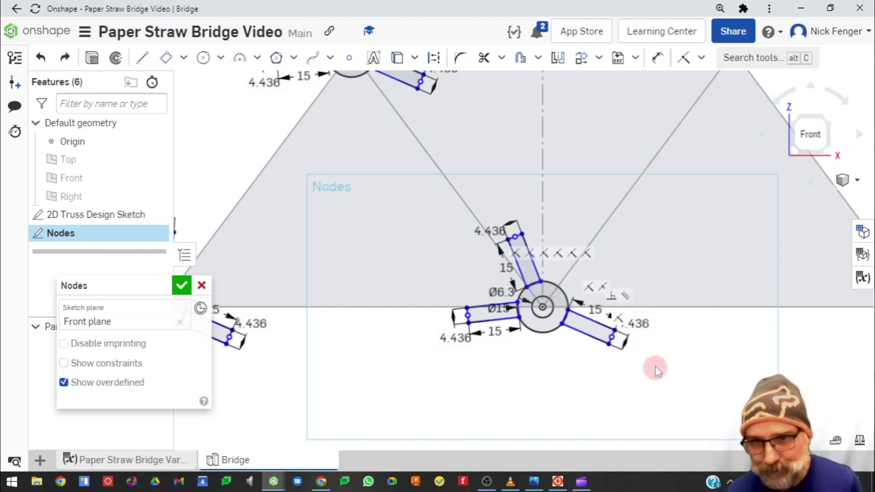
Copy the lower-right tab of the bottom middle node, paste it and rotate the duplicate about 75 degrees
{"action": "left_click_drag", "start_coordinate": [656, 366], "coordinate": [556, 300]}
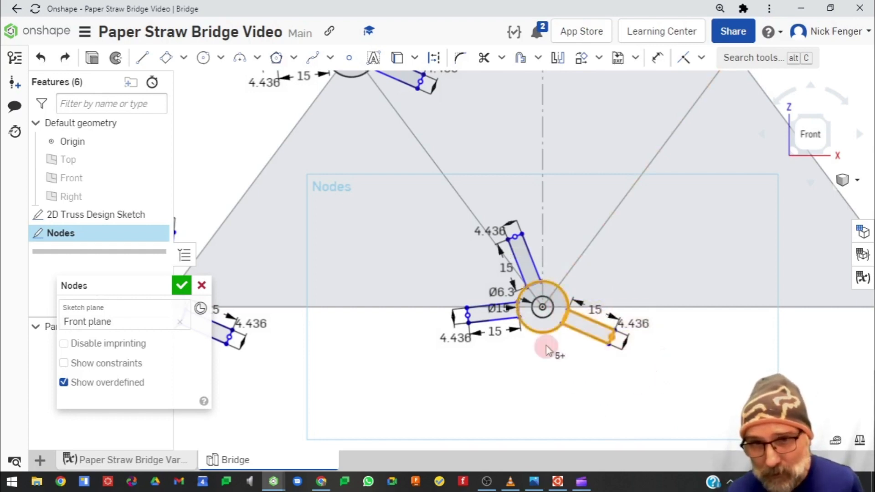
{"action": "key", "text": "ctrl+c"}
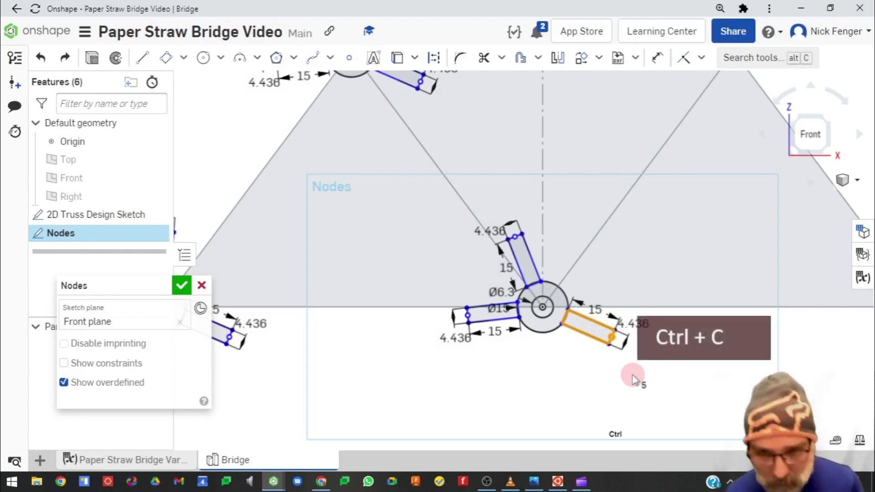
{"action": "key", "text": "ctrl+v"}
{"action": "left_click", "coordinate": [681, 373]}
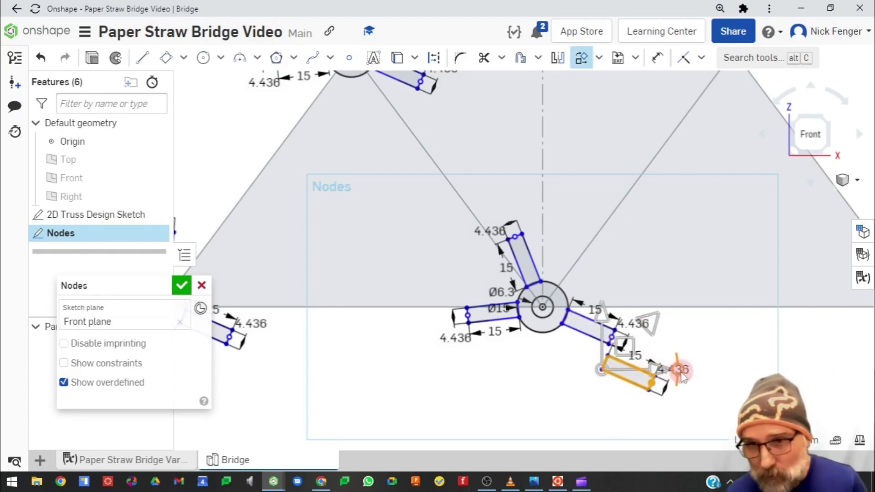
{"action": "left_click", "coordinate": [639, 324]}
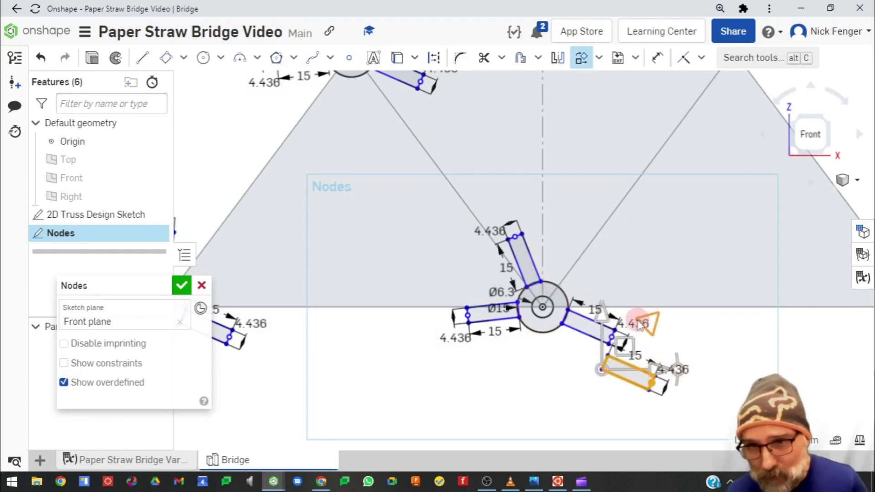
{"action": "left_click_drag", "start_coordinate": [676, 373], "coordinate": [627, 298]}
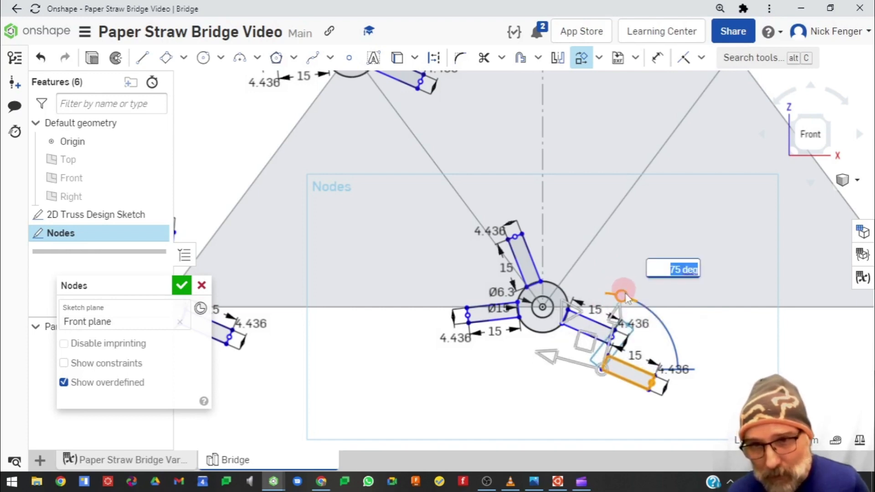
{"action": "left_click", "coordinate": [703, 400]}
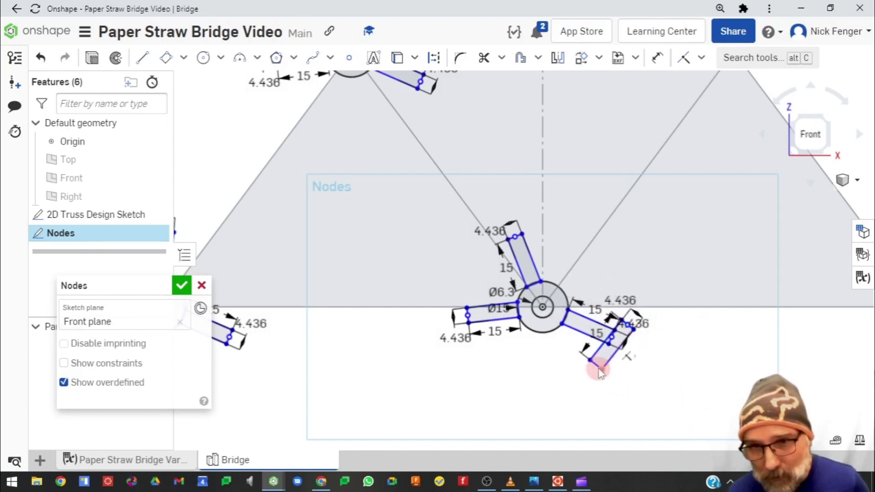
Attach the pasted tab to the node circle and align it with the upper-right diagonal member
{"action": "mouse_move", "coordinate": [599, 370]}
{"action": "left_mouse_down"}
{"action": "mouse_move", "coordinate": [627, 309]}
{"action": "mouse_move", "coordinate": [552, 286]}
{"action": "mouse_move", "coordinate": [565, 300]}
{"action": "mouse_move", "coordinate": [575, 286]}
{"action": "mouse_move", "coordinate": [566, 296]}
{"action": "mouse_move", "coordinate": [616, 294]}
{"action": "left_mouse_up"}
{"action": "left_click", "coordinate": [626, 315]}
{"action": "scroll", "coordinate": [606, 263], "scroll_direction": "up", "scroll_amount": 3}
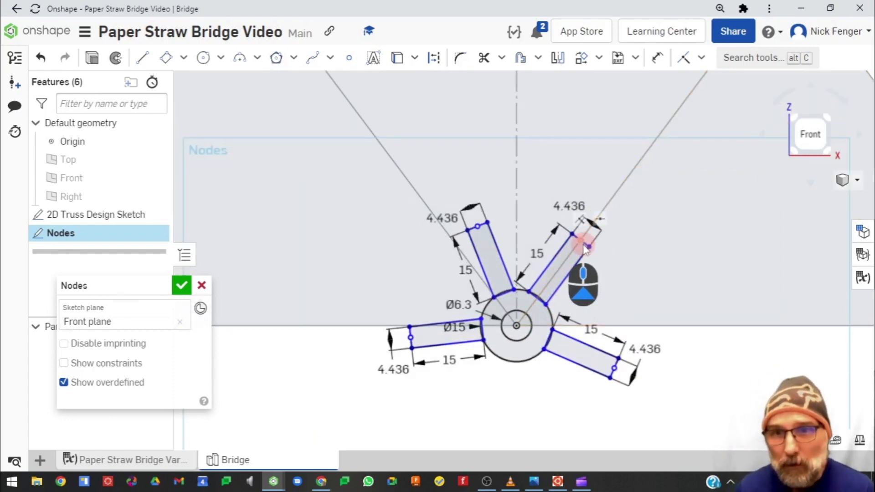
{"action": "mouse_move", "coordinate": [581, 241]}
{"action": "left_mouse_down"}
{"action": "mouse_move", "coordinate": [606, 258]}
{"action": "mouse_move", "coordinate": [599, 252]}
{"action": "left_mouse_up"}
Reorient the bottom-left node's tabs so one follows the diagonal member and the other points horizontally right
{"action": "scroll", "coordinate": [454, 330], "scroll_direction": "down", "scroll_amount": 3}
{"action": "middle_click_drag", "start_coordinate": [378, 327], "coordinate": [556, 323]}
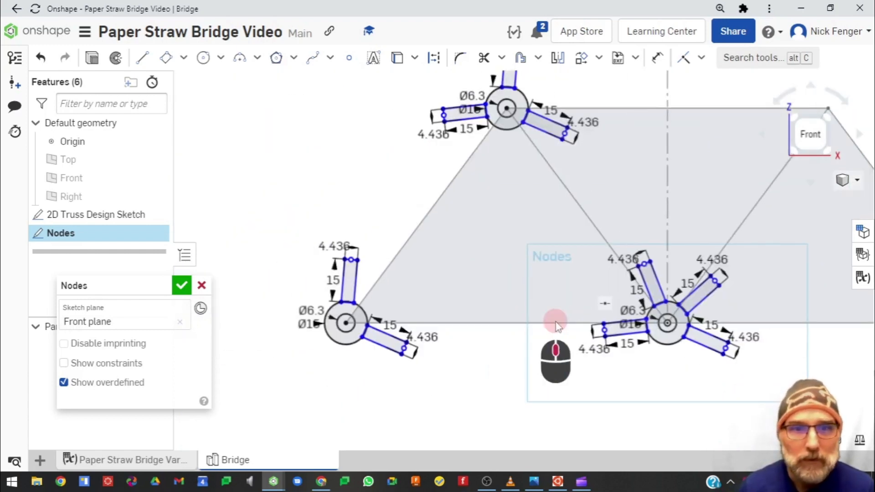
{"action": "scroll", "coordinate": [533, 322], "scroll_direction": "up", "scroll_amount": 1}
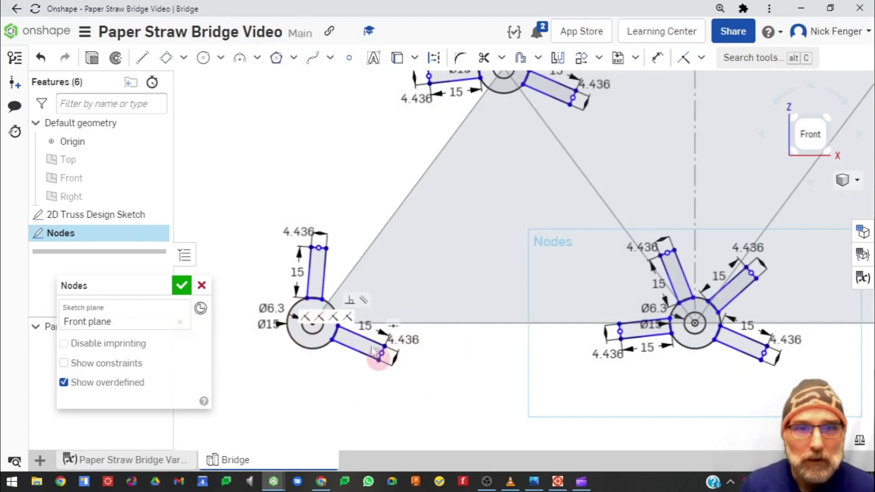
{"action": "left_click_drag", "start_coordinate": [319, 252], "coordinate": [413, 301]}
{"action": "scroll", "coordinate": [335, 252], "scroll_direction": "up", "scroll_amount": 5}
{"action": "scroll", "coordinate": [339, 250], "scroll_direction": "down", "scroll_amount": 3}
{"action": "scroll", "coordinate": [451, 345], "scroll_direction": "down", "scroll_amount": 4}
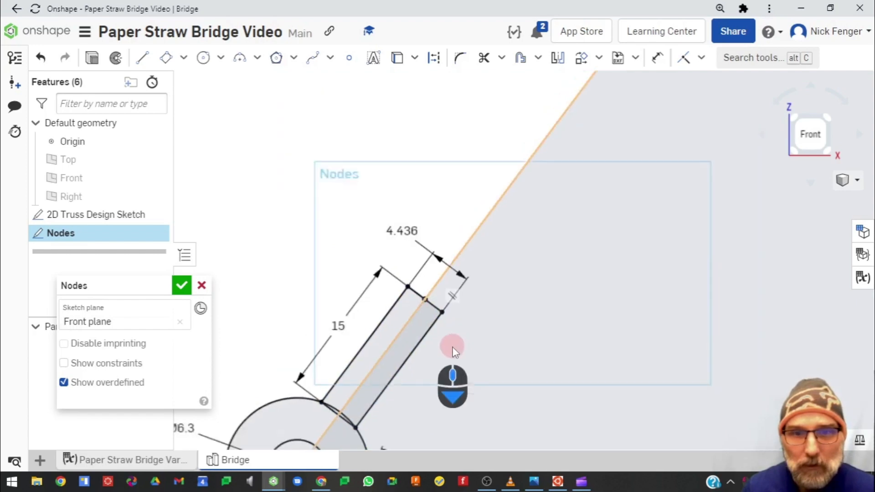
{"action": "middle_click_drag", "start_coordinate": [479, 392], "coordinate": [408, 246]}
{"action": "scroll", "coordinate": [408, 252], "scroll_direction": "up", "scroll_amount": 1}
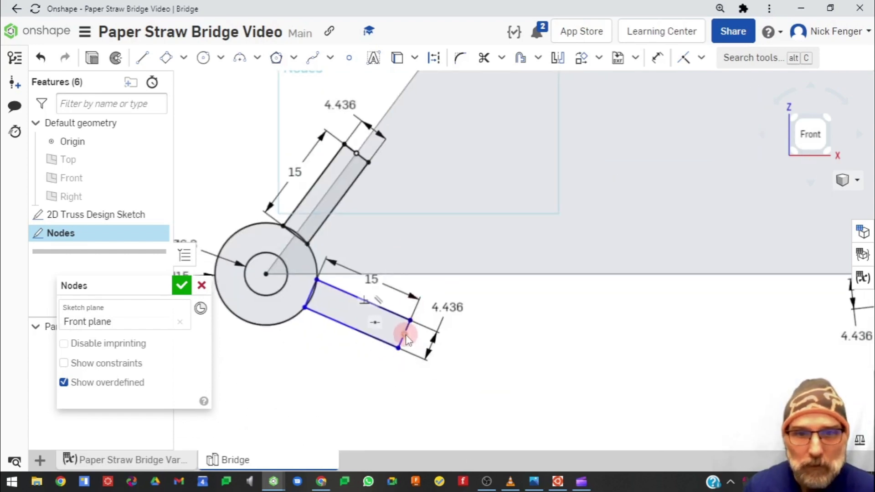
{"action": "left_click_drag", "start_coordinate": [407, 339], "coordinate": [426, 274]}
{"action": "scroll", "coordinate": [521, 330], "scroll_direction": "down", "scroll_amount": 4}
Reorient the top-left node's tabs to point right along the top chord and down along both diagonals
{"action": "middle_click_drag", "start_coordinate": [531, 259], "coordinate": [423, 402]}
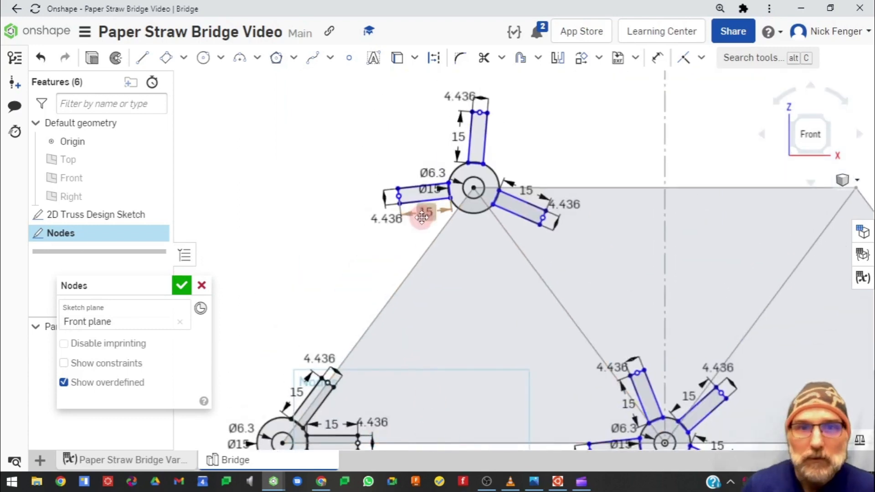
{"action": "left_click_drag", "start_coordinate": [399, 200], "coordinate": [540, 219]}
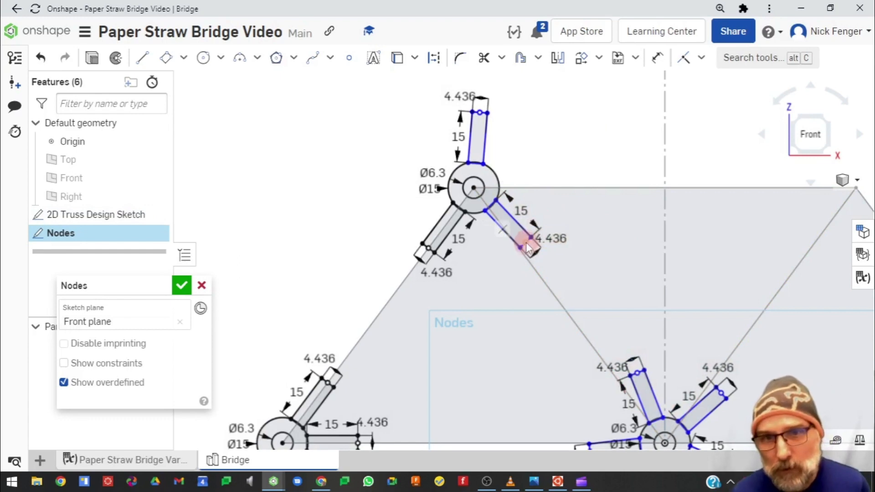
{"action": "left_click_drag", "start_coordinate": [526, 242], "coordinate": [523, 250]}
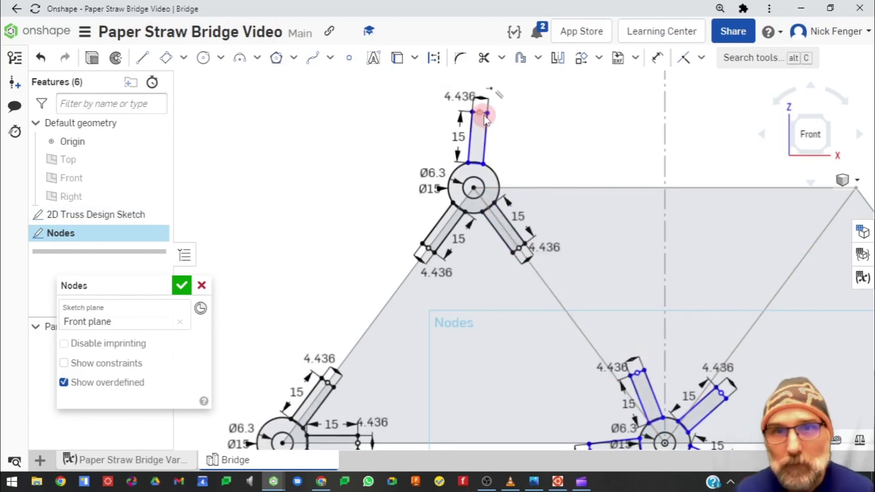
{"action": "left_click_drag", "start_coordinate": [483, 116], "coordinate": [550, 188]}
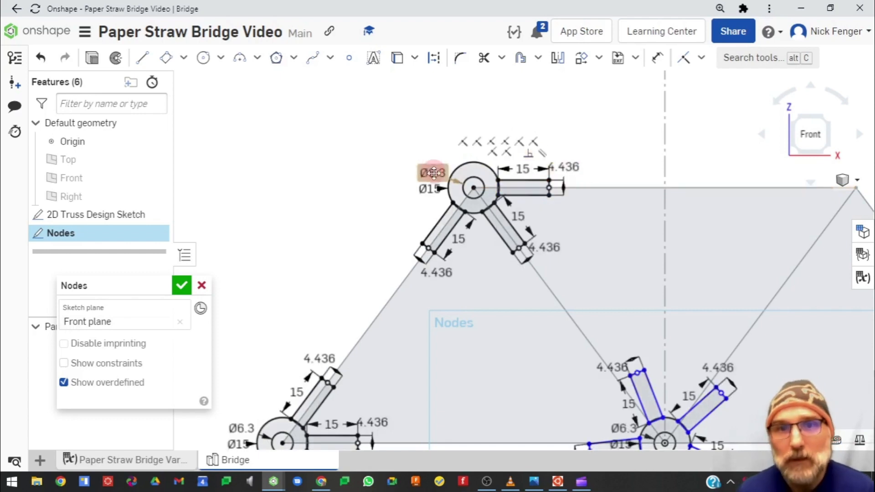
{"action": "scroll", "coordinate": [360, 228], "scroll_direction": "down", "scroll_amount": 3}
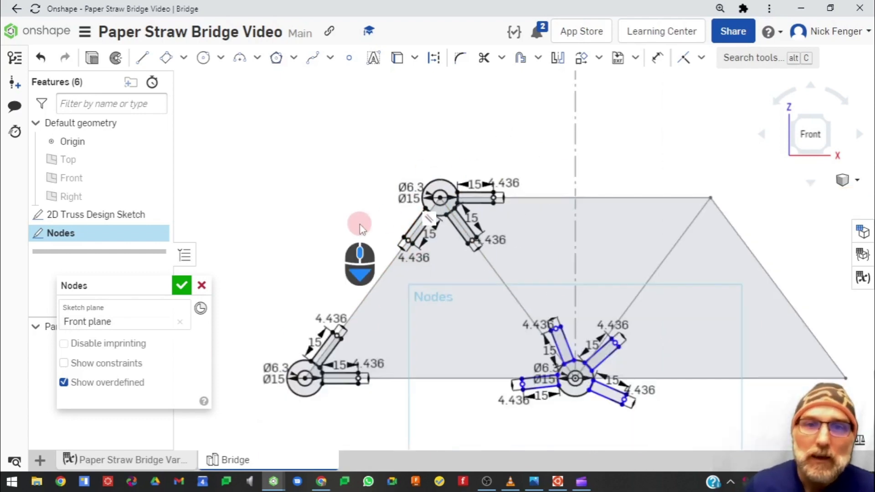
{"action": "middle_click_drag", "start_coordinate": [355, 221], "coordinate": [319, 186]}
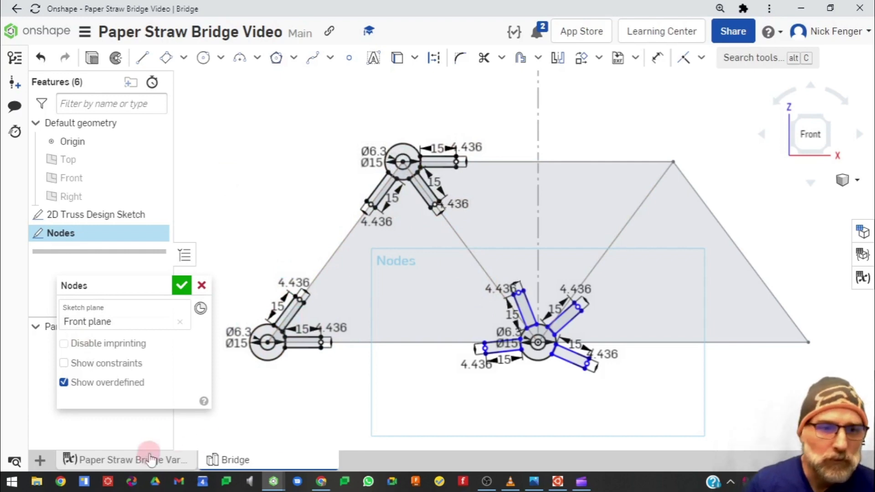
Swing the bottom middle node's lower tab horizontal right and align its two upper tabs with the diagonals
{"action": "scroll", "coordinate": [506, 314], "scroll_direction": "down", "scroll_amount": 2}
{"action": "scroll", "coordinate": [542, 342], "scroll_direction": "up", "scroll_amount": 4}
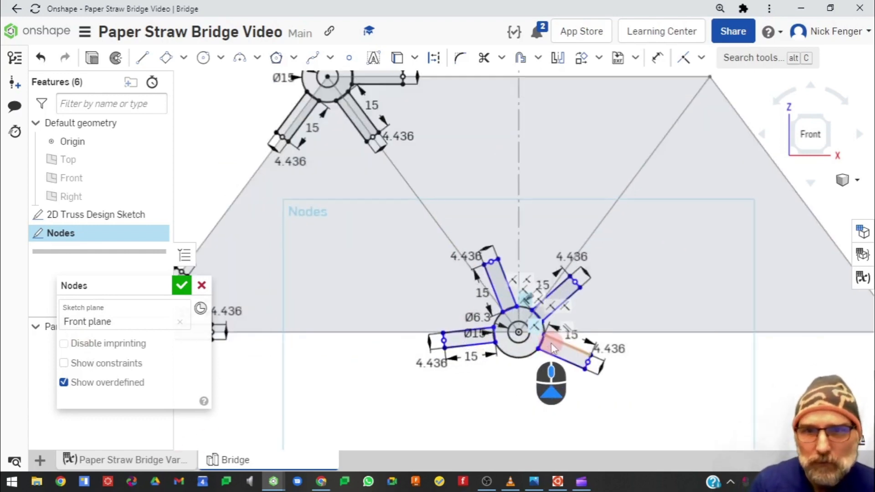
{"action": "left_click_drag", "start_coordinate": [442, 340], "coordinate": [443, 336]}
{"action": "left_click_drag", "start_coordinate": [590, 355], "coordinate": [594, 332]}
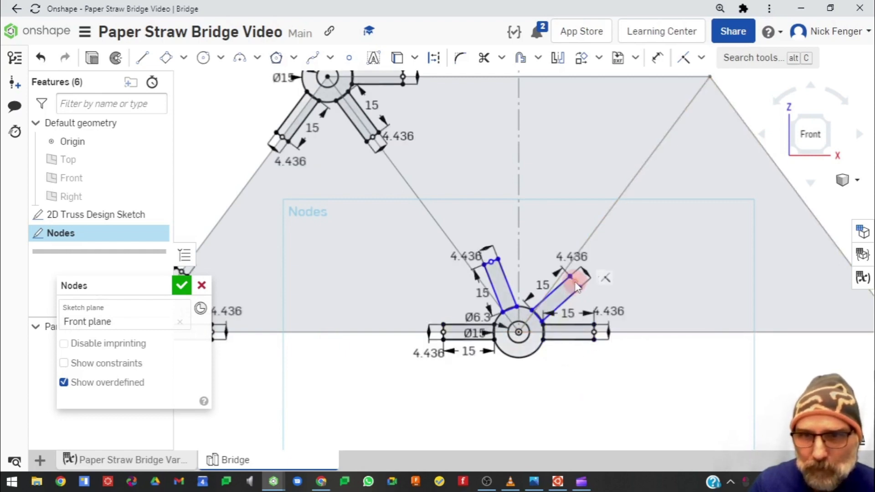
{"action": "left_click_drag", "start_coordinate": [577, 286], "coordinate": [566, 293]}
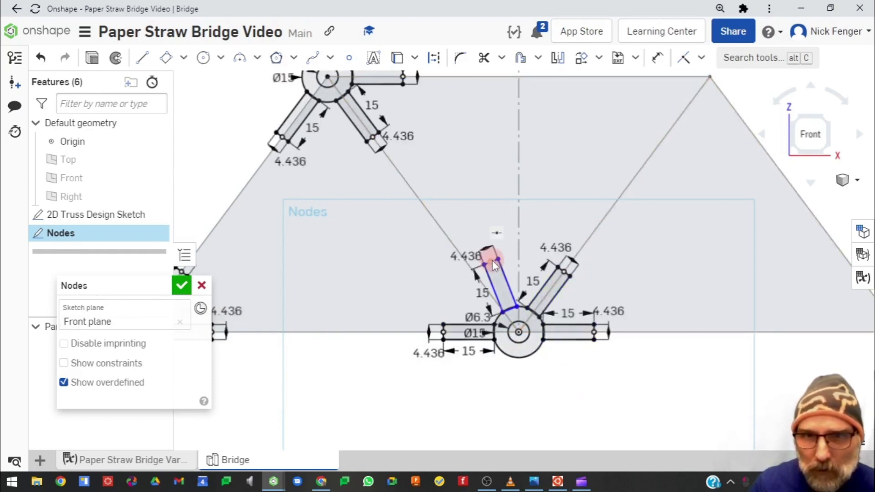
{"action": "left_click_drag", "start_coordinate": [492, 261], "coordinate": [475, 273]}
{"action": "left_click", "coordinate": [570, 304]}
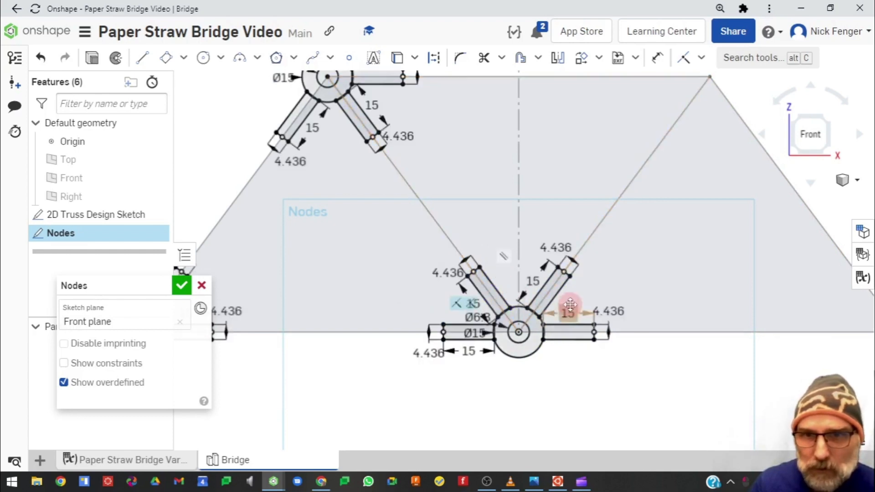
Zoom around the truss to review the tab orientations at every node
{"action": "scroll", "coordinate": [570, 304], "scroll_direction": "down", "scroll_amount": 5}
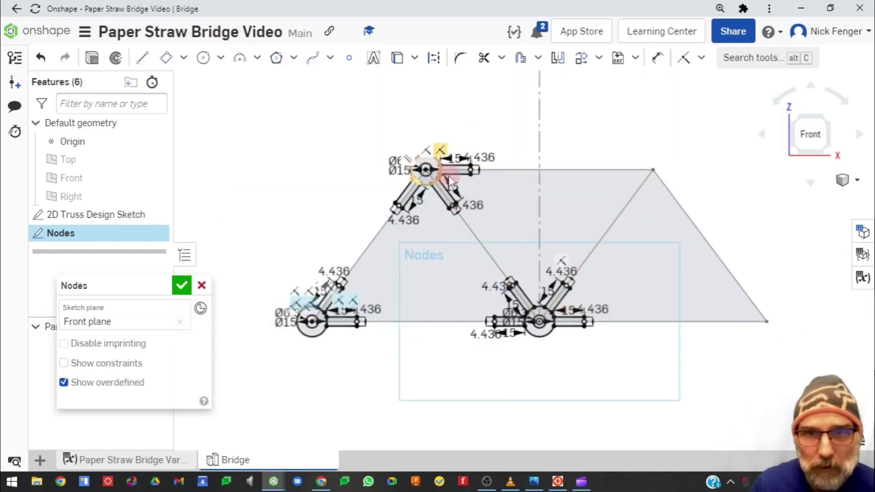
{"action": "scroll", "coordinate": [445, 291], "scroll_direction": "up", "scroll_amount": 3}
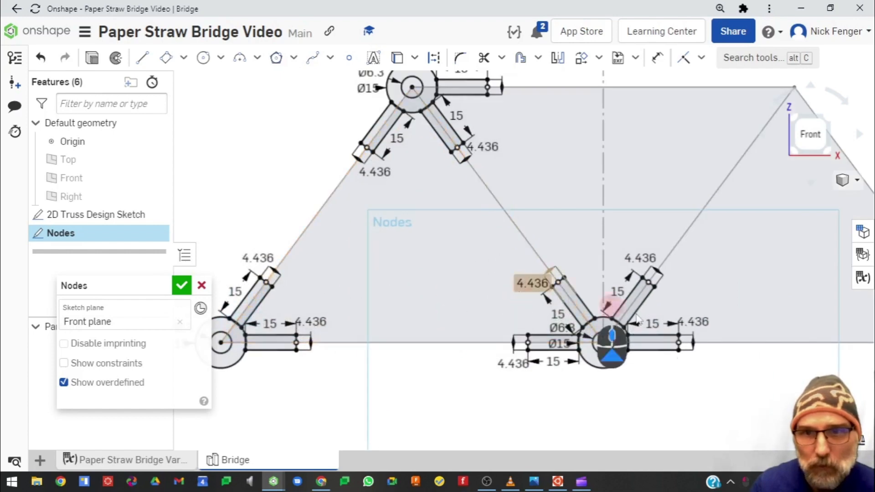
{"action": "scroll", "coordinate": [497, 212], "scroll_direction": "down", "scroll_amount": 3}
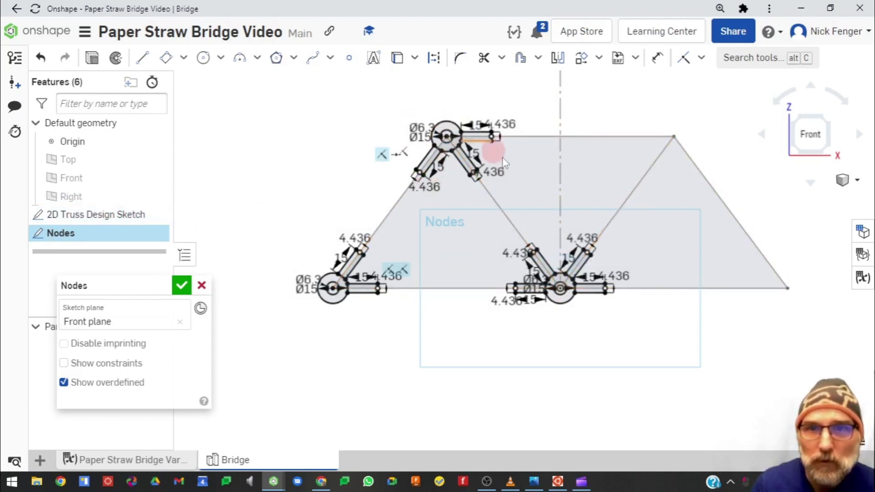
{"action": "scroll", "coordinate": [558, 298], "scroll_direction": "up", "scroll_amount": 3}
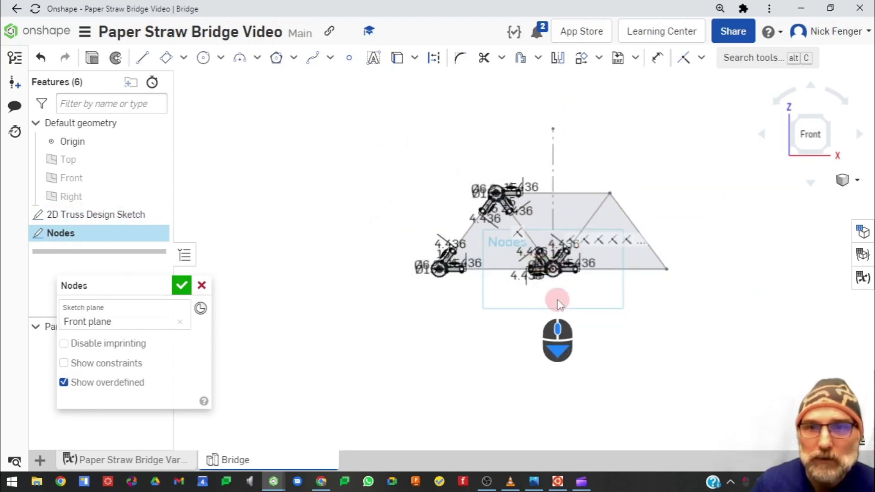
{"action": "scroll", "coordinate": [560, 286], "scroll_direction": "down", "scroll_amount": 8}
{"action": "scroll", "coordinate": [557, 281], "scroll_direction": "up", "scroll_amount": 1}
{"action": "middle_click_drag", "start_coordinate": [548, 256], "coordinate": [518, 354]}
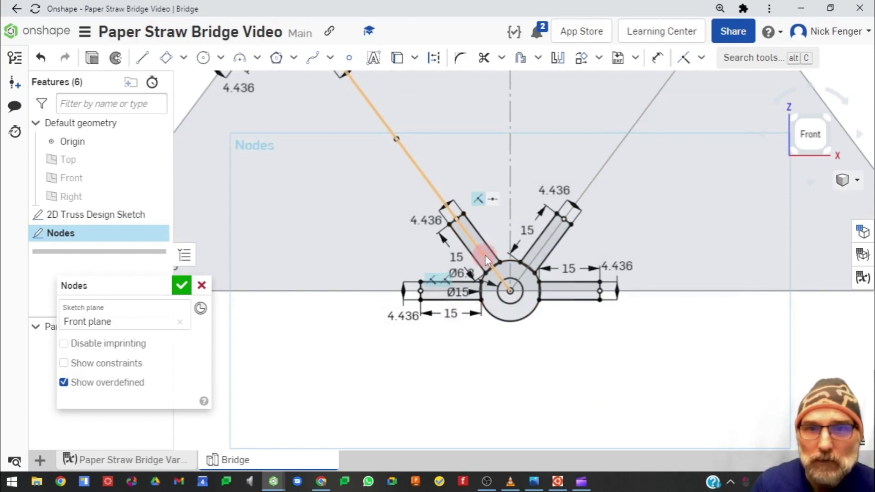
{"action": "scroll", "coordinate": [519, 242], "scroll_direction": "down", "scroll_amount": 5}
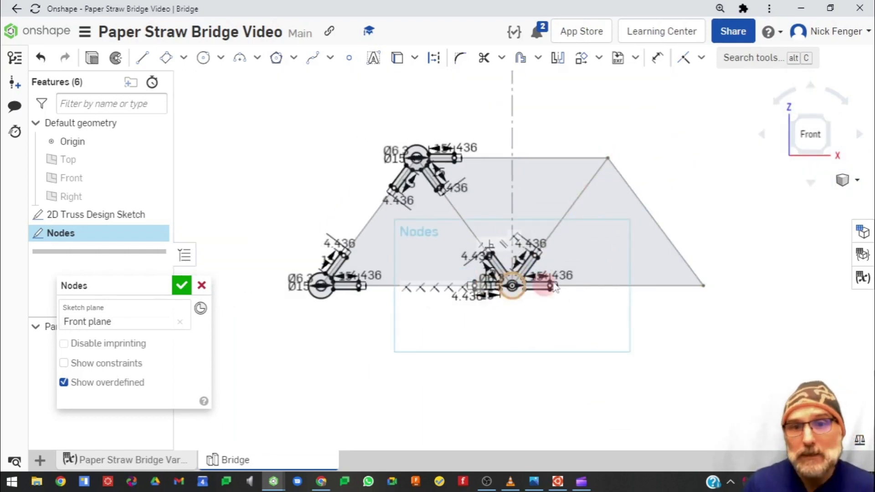
{"action": "scroll", "coordinate": [517, 306], "scroll_direction": "up", "scroll_amount": 4}
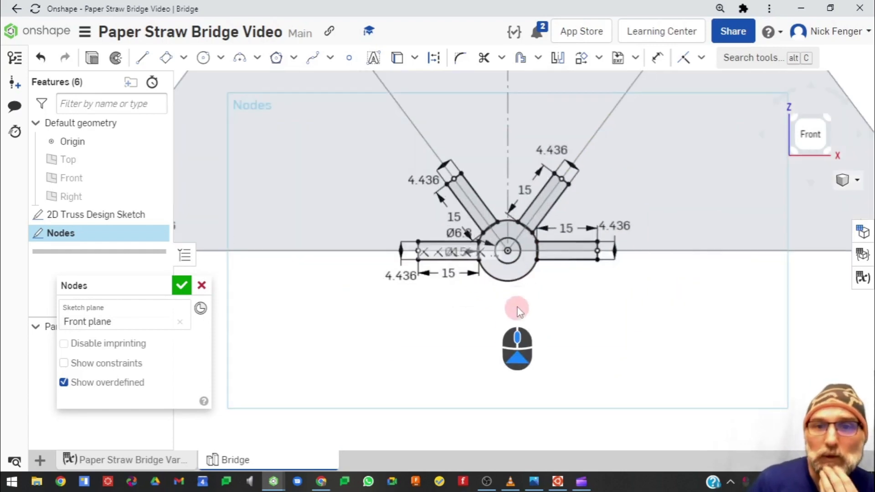
Copy the bottom middle node's outer Ø15 circle and place the duplicate on the bottom-right truss vertex
{"action": "left_click", "coordinate": [517, 281]}
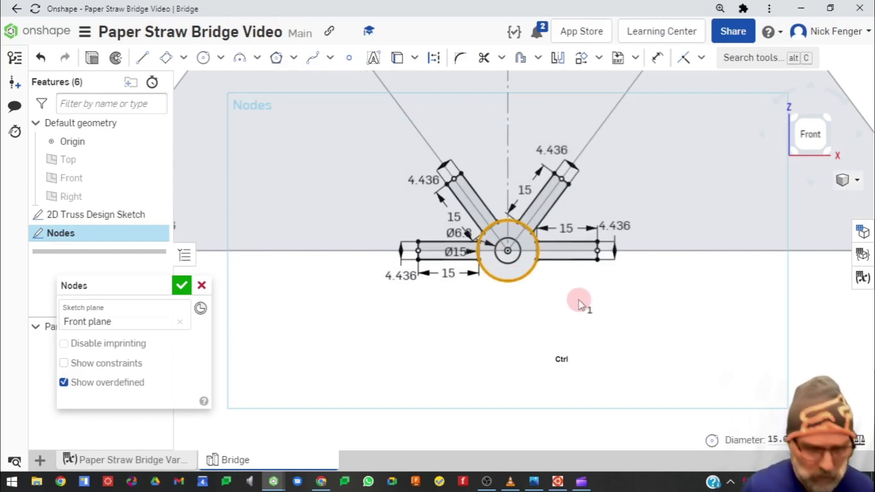
{"action": "key", "text": "ctrl+c"}
{"action": "left_click", "coordinate": [604, 313]}
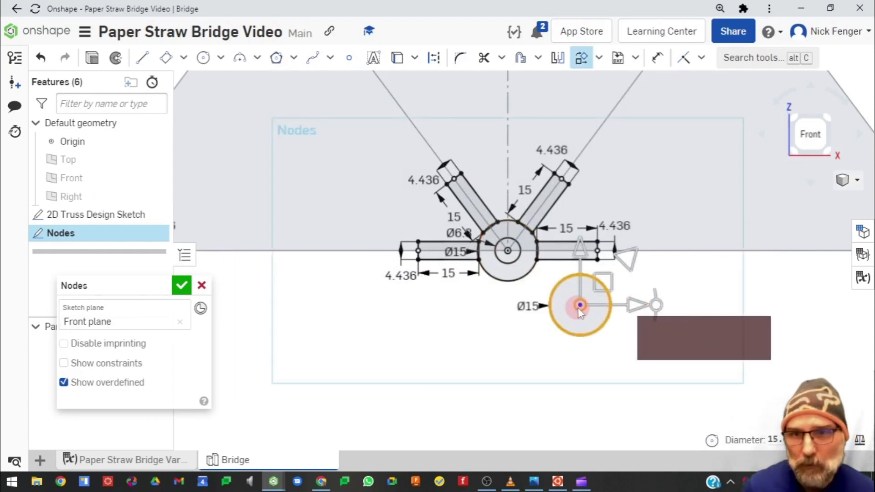
{"action": "left_click_drag", "start_coordinate": [579, 313], "coordinate": [749, 304]}
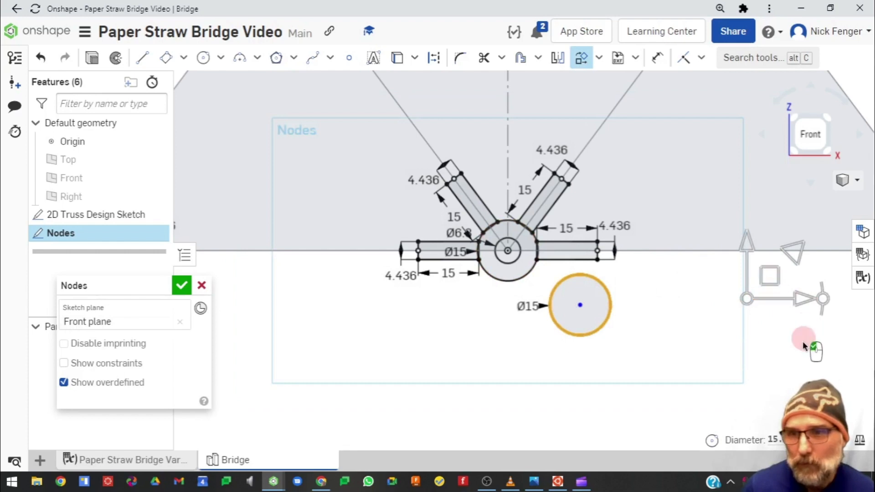
{"action": "scroll", "coordinate": [804, 346], "scroll_direction": "down", "scroll_amount": 5}
{"action": "left_click", "coordinate": [672, 335]}
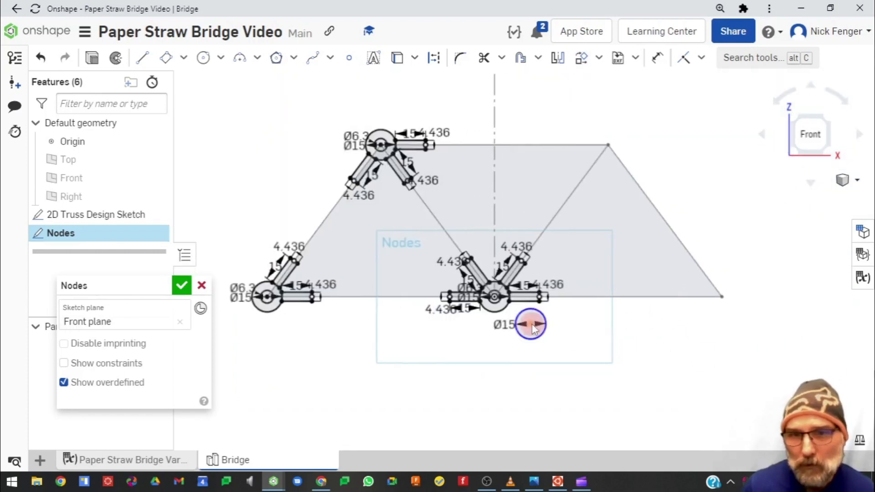
{"action": "mouse_move", "coordinate": [532, 324]}
{"action": "left_mouse_down"}
{"action": "mouse_move", "coordinate": [717, 314]}
{"action": "mouse_move", "coordinate": [722, 297]}
{"action": "left_mouse_up"}
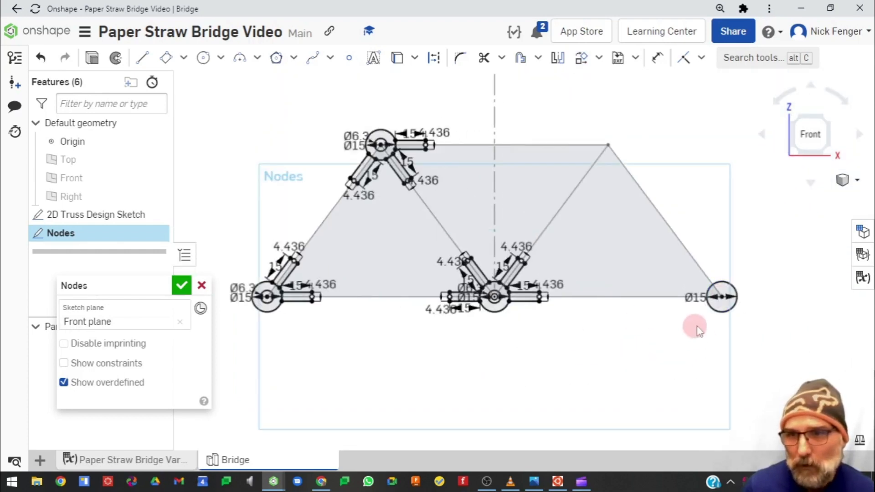
Paste another copy of the Ø15 node circle and place it on the top-right truss vertex
{"action": "left_click", "coordinate": [725, 314]}
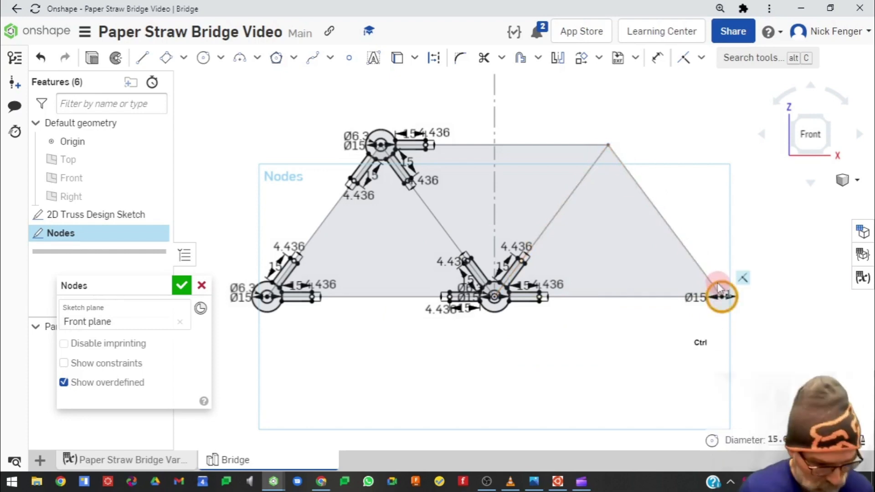
{"action": "key", "text": "ctrl+v"}
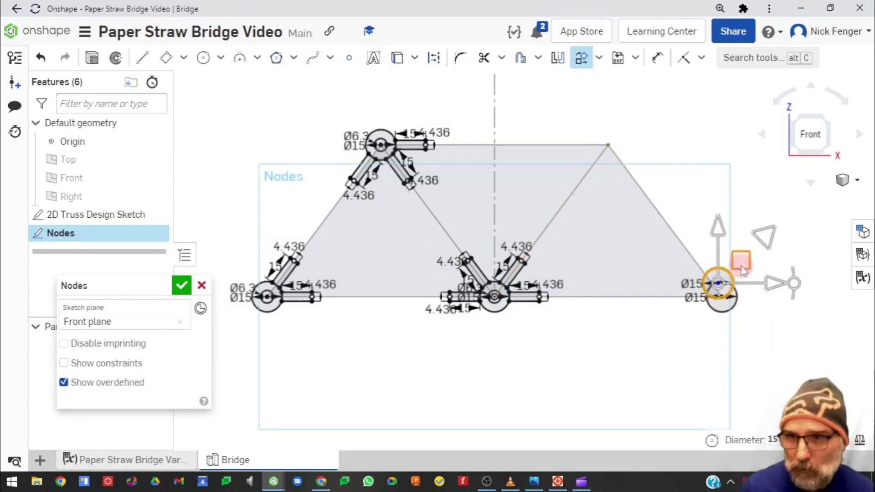
{"action": "left_click_drag", "start_coordinate": [741, 266], "coordinate": [607, 145]}
{"action": "left_click", "coordinate": [689, 171]}
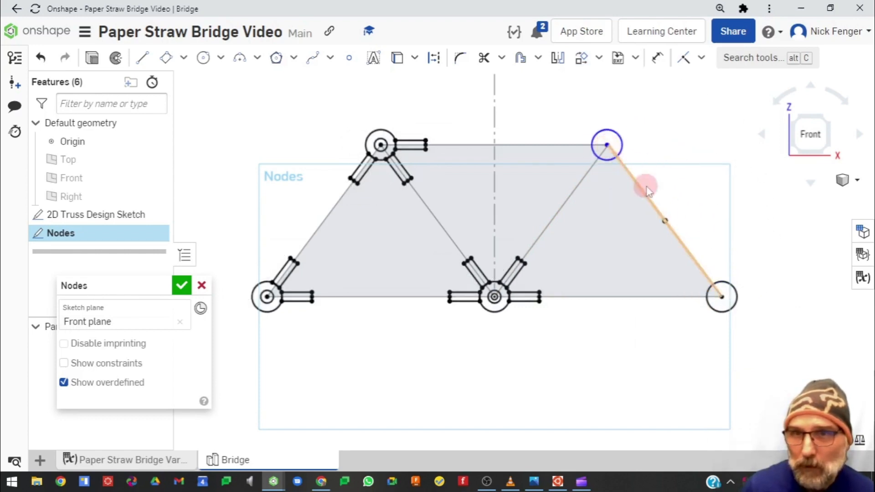
Convert the two right-side node circles to construction geometry
{"action": "left_click", "coordinate": [613, 141]}
{"action": "left_click", "coordinate": [724, 294]}
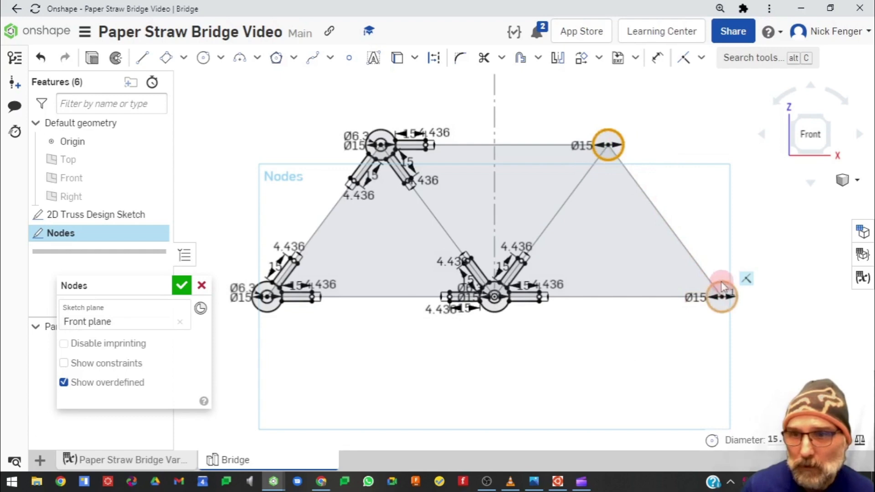
{"action": "left_click", "coordinate": [434, 58]}
{"action": "left_click", "coordinate": [660, 195]}
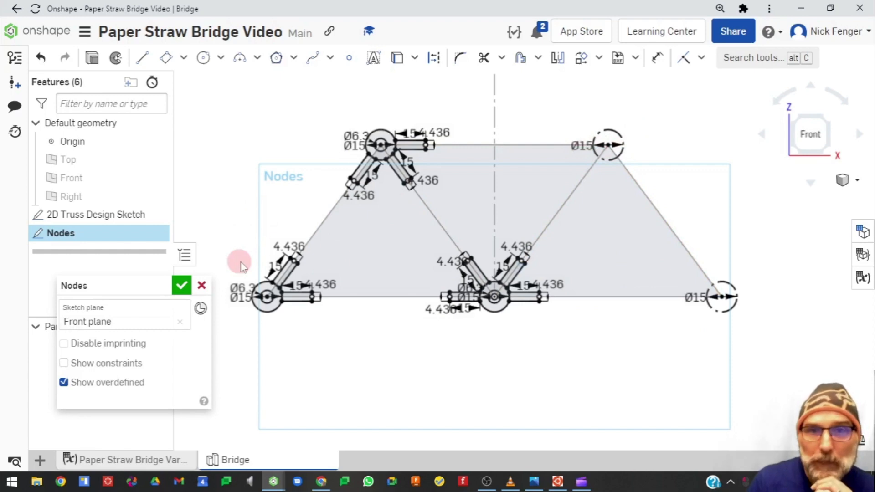
Inspect the node_straw_tab_width formula and node_straw_tab_extra_width value in the Variable Studio
{"action": "scroll", "coordinate": [382, 255], "scroll_direction": "up", "scroll_amount": 5}
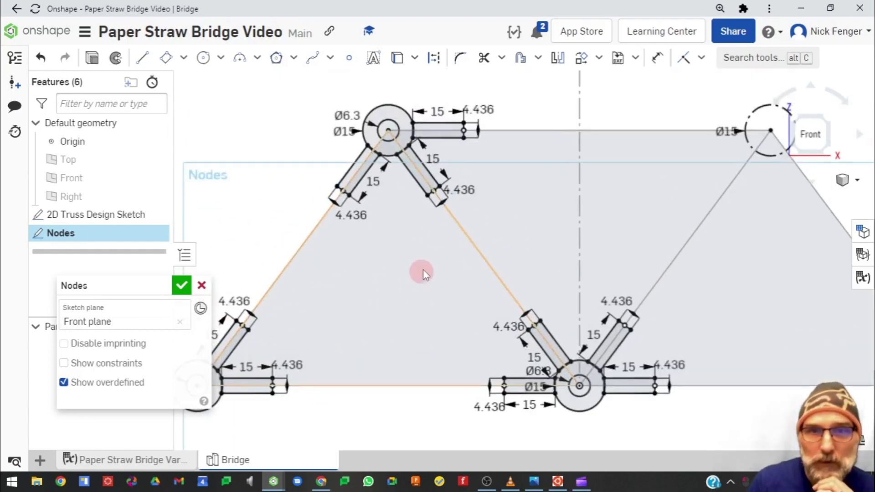
{"action": "scroll", "coordinate": [425, 258], "scroll_direction": "down", "scroll_amount": 2}
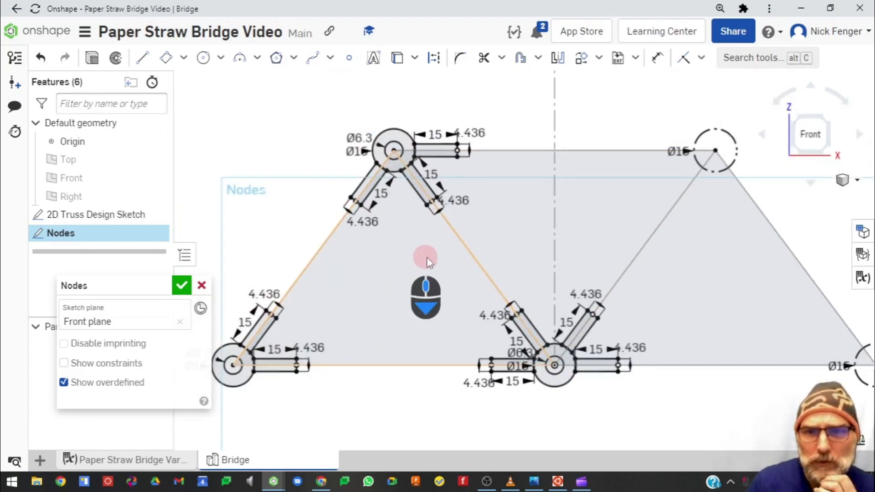
{"action": "left_click", "coordinate": [137, 459]}
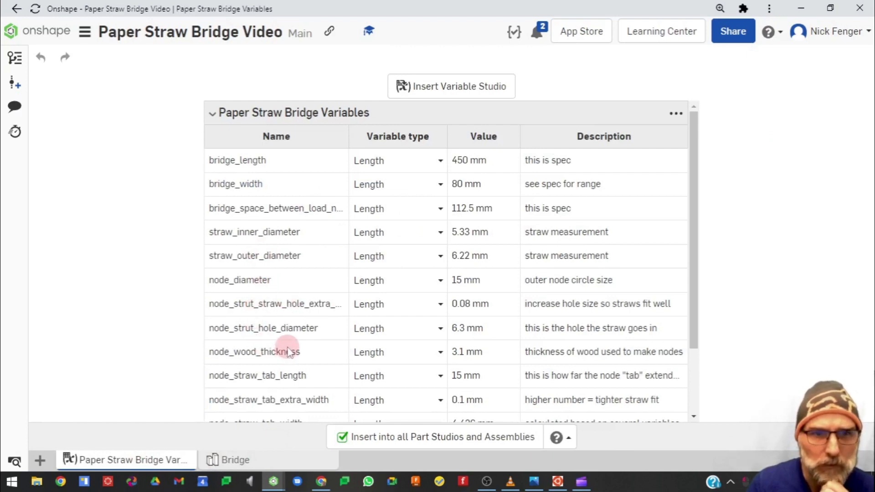
{"action": "scroll", "coordinate": [288, 354], "scroll_direction": "down", "scroll_amount": 2}
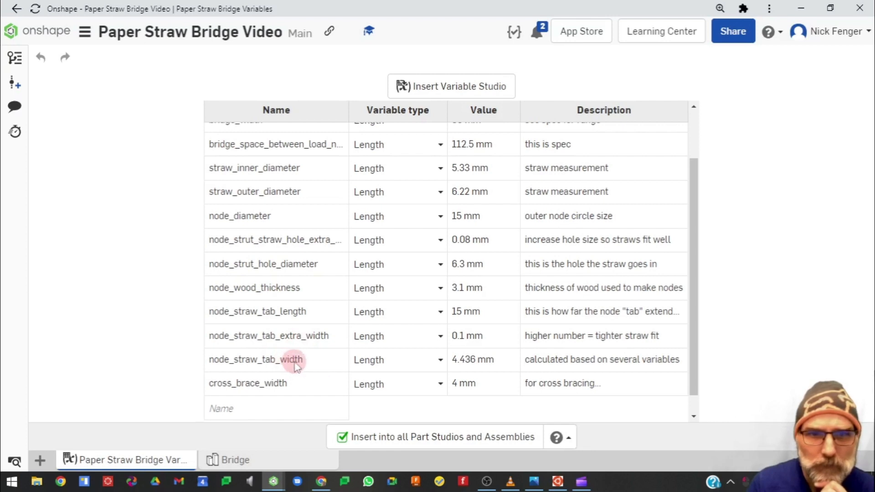
{"action": "left_click", "coordinate": [472, 361]}
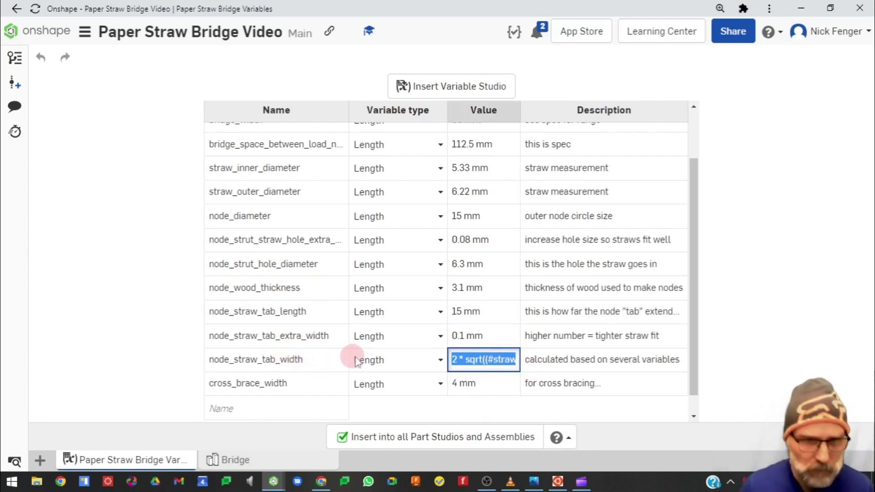
{"action": "key", "text": "Escape"}
{"action": "left_click", "coordinate": [462, 337]}
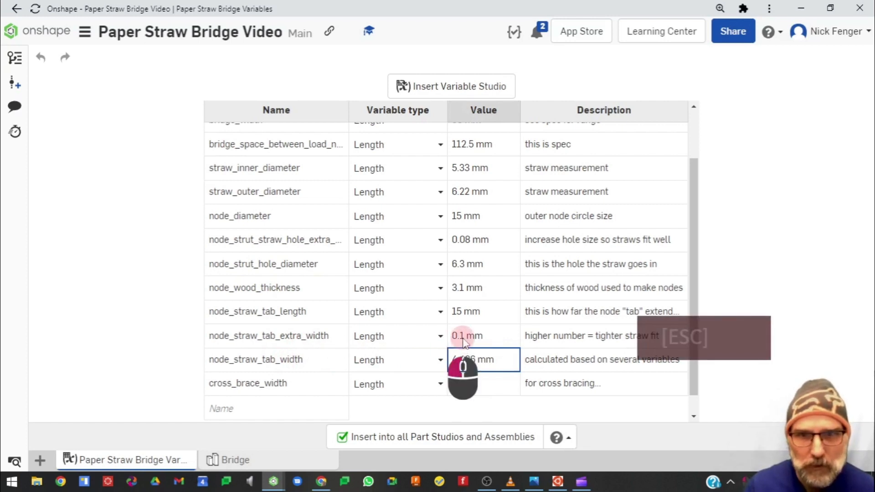
{"action": "type", "text": "0.1"}
{"action": "key", "text": "Escape"}
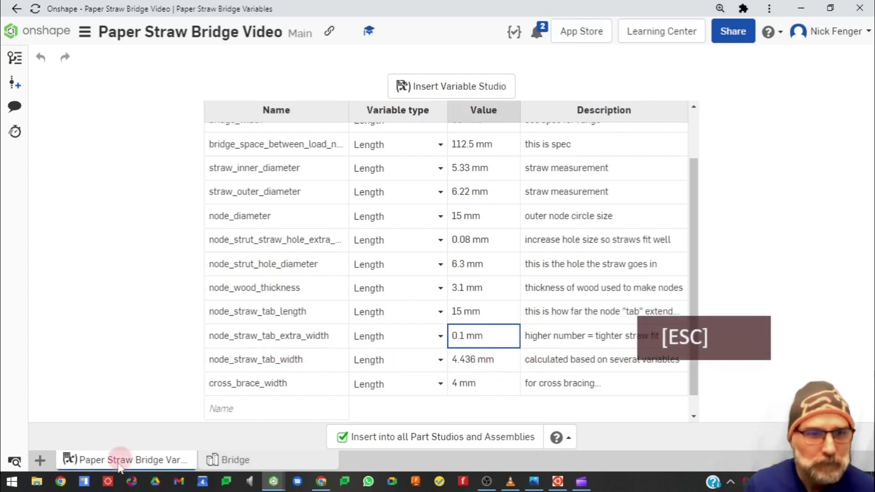
Return to the Bridge Part Studio and accept the Nodes sketch
{"action": "left_click", "coordinate": [223, 461]}
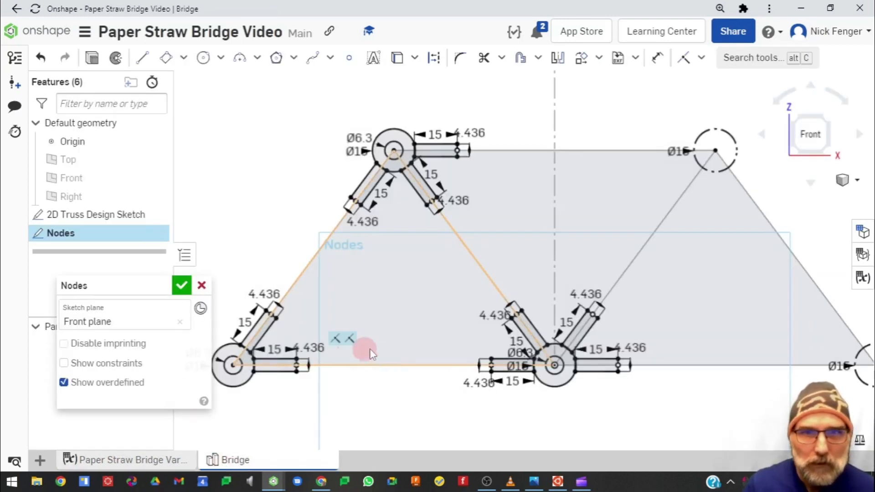
{"action": "scroll", "coordinate": [370, 348], "scroll_direction": "down", "scroll_amount": 3}
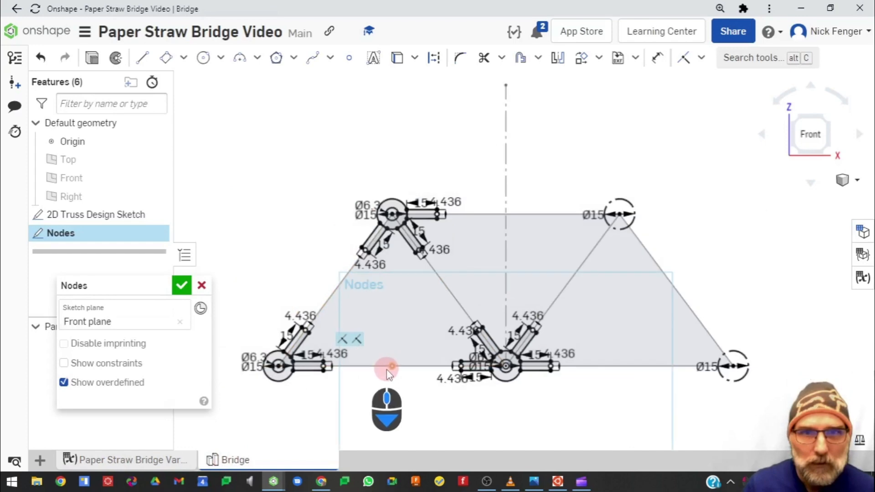
{"action": "left_click", "coordinate": [181, 287]}
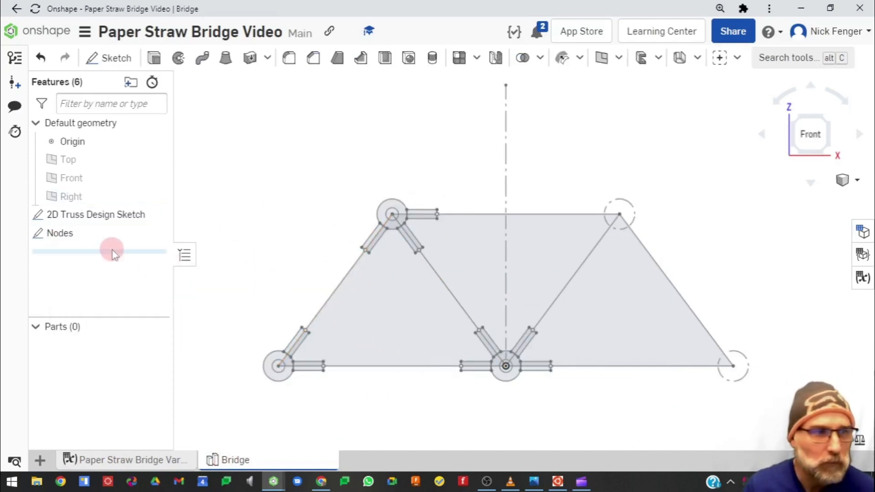